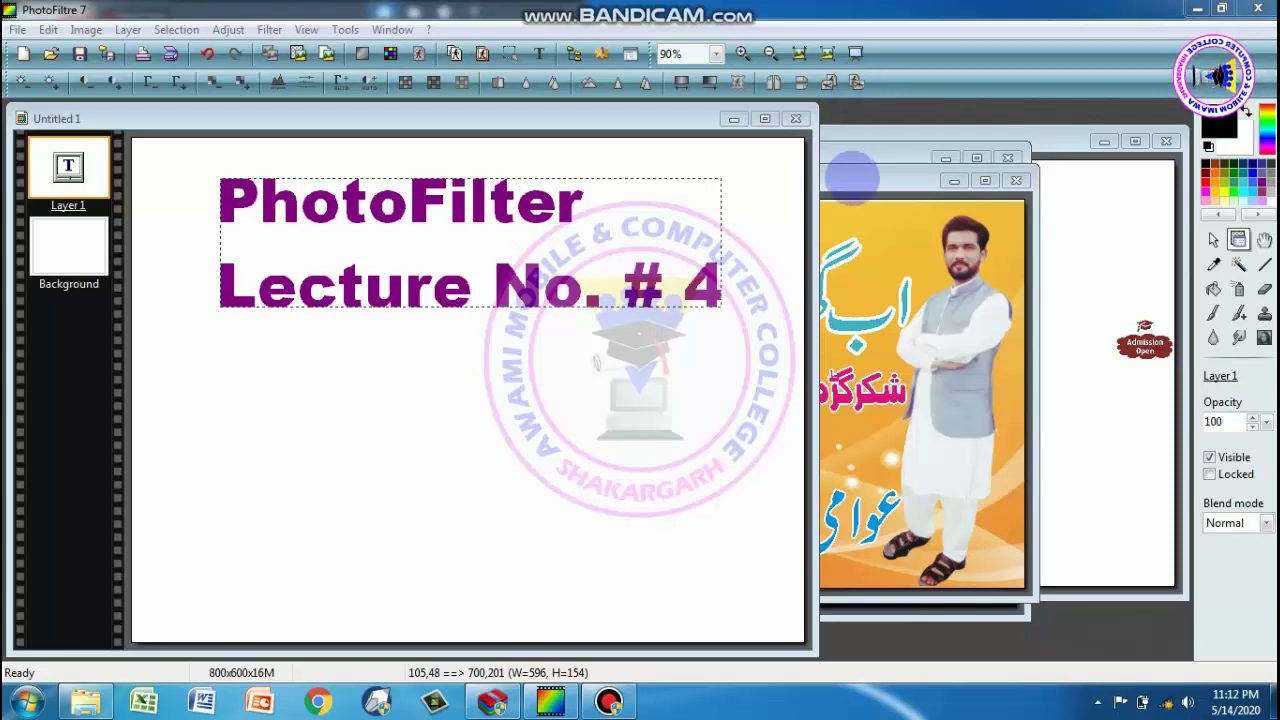
- Bring the 33333.JPG banner window to the front and shift it up and left
left_click(846, 176)
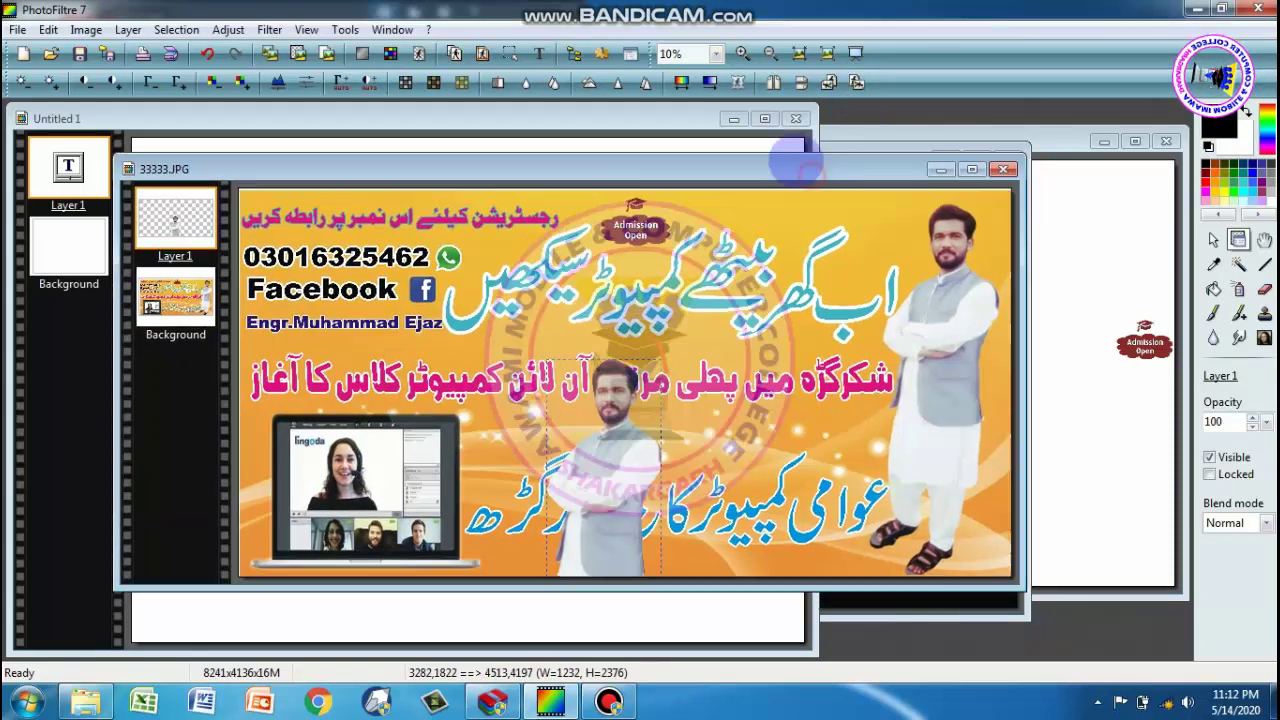
left_click_drag(818, 172, 792, 146)
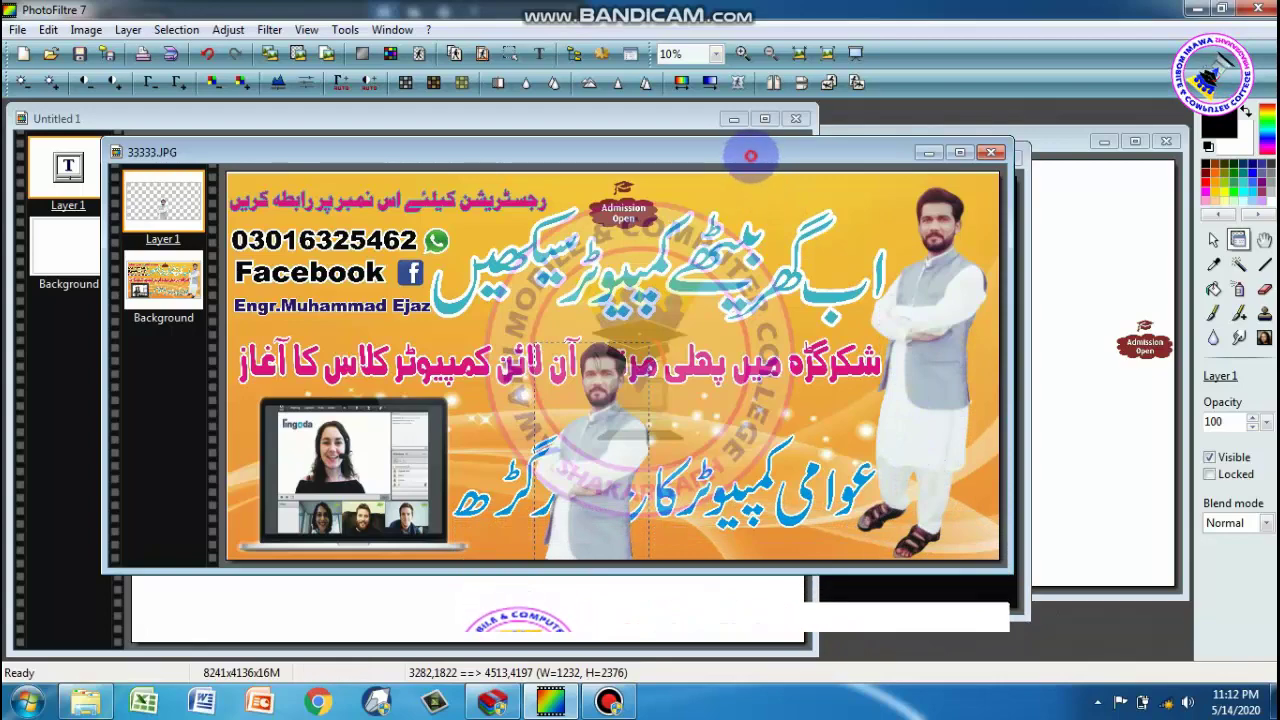
- Rearrange the windows and drag the man cutout onto the banner, checking its layer options
mouse_move(752, 152)
left_mouse_down()
mouse_move(785, 330)
mouse_move(772, 298)
left_mouse_up()
left_click(825, 255)
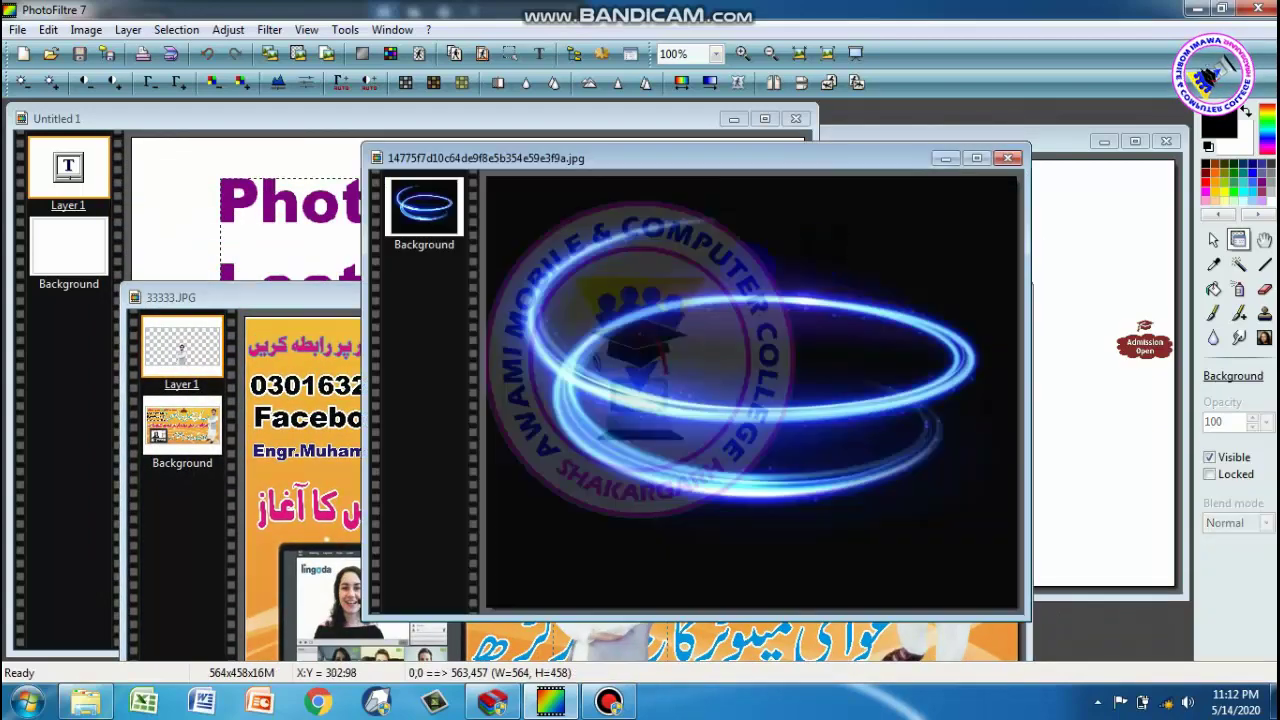
right_click(701, 256)
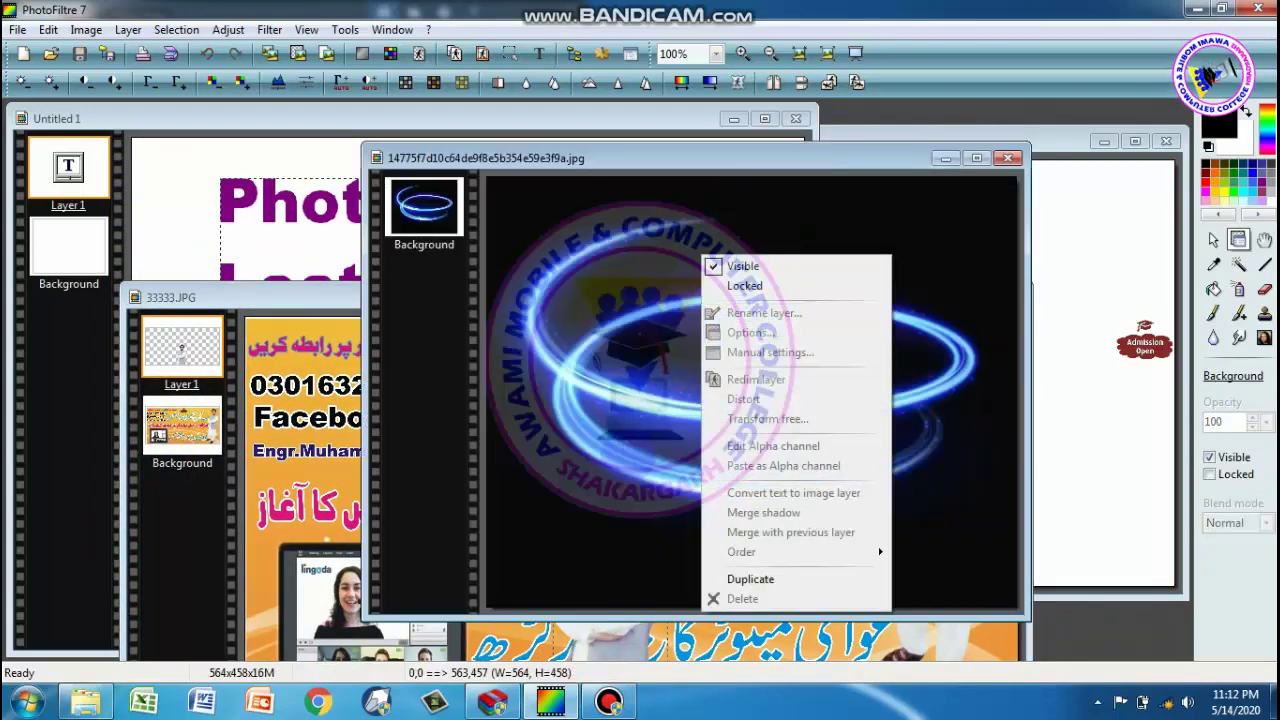
left_click(700, 640)
left_click_drag(700, 640, 645, 437)
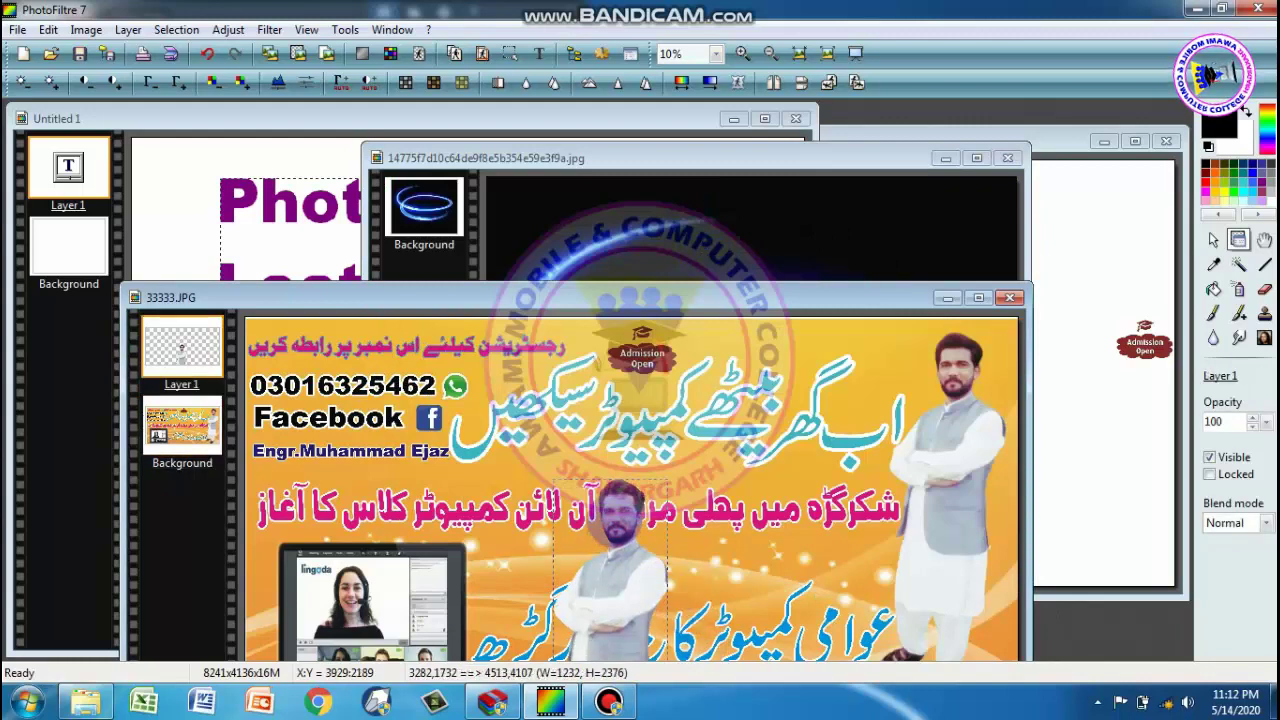
right_click(622, 433)
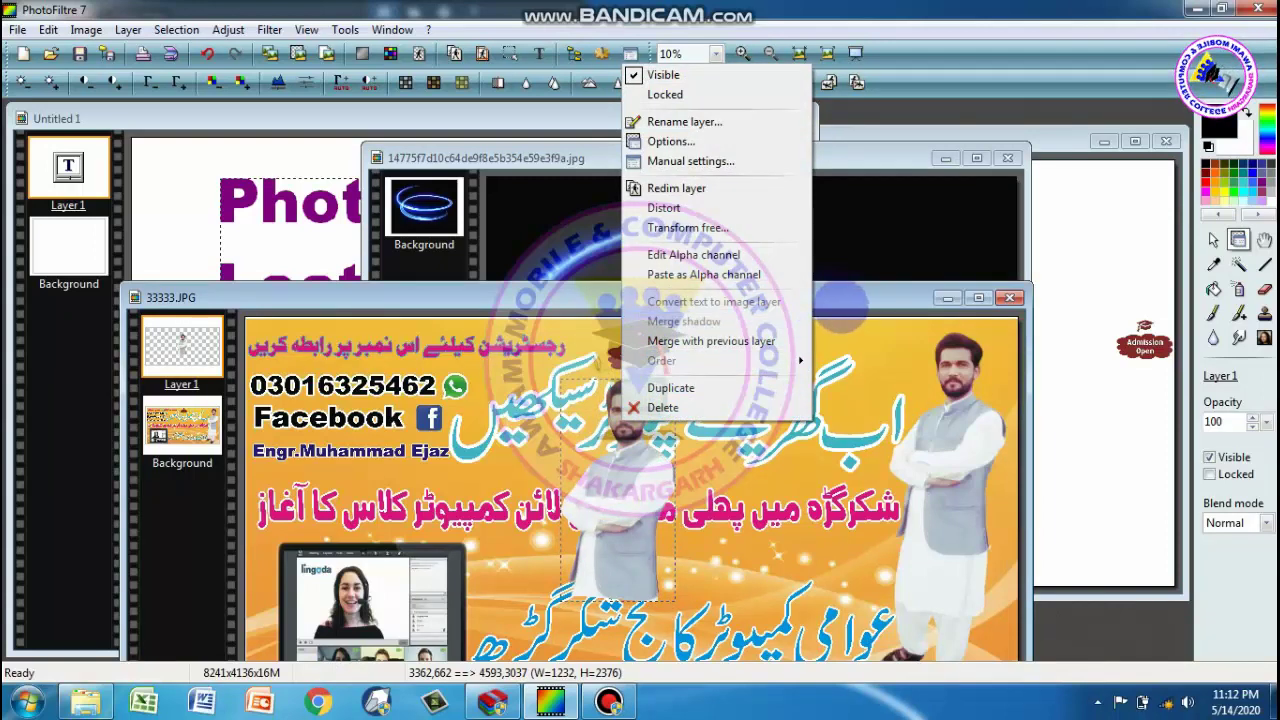
left_click(840, 302)
left_click_drag(840, 302, 804, 268)
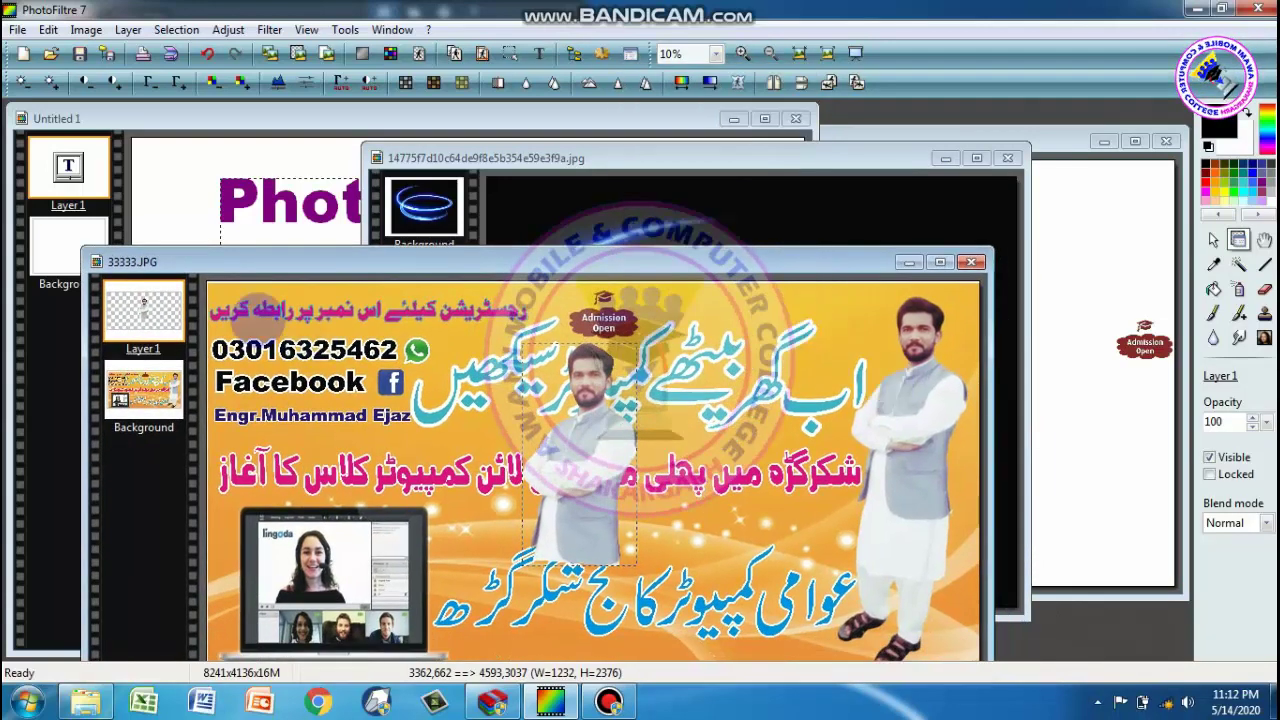
- Minimise Untitled 1 and drag the man cutout lower over the banner's bottom Urdu line
left_click(78, 242)
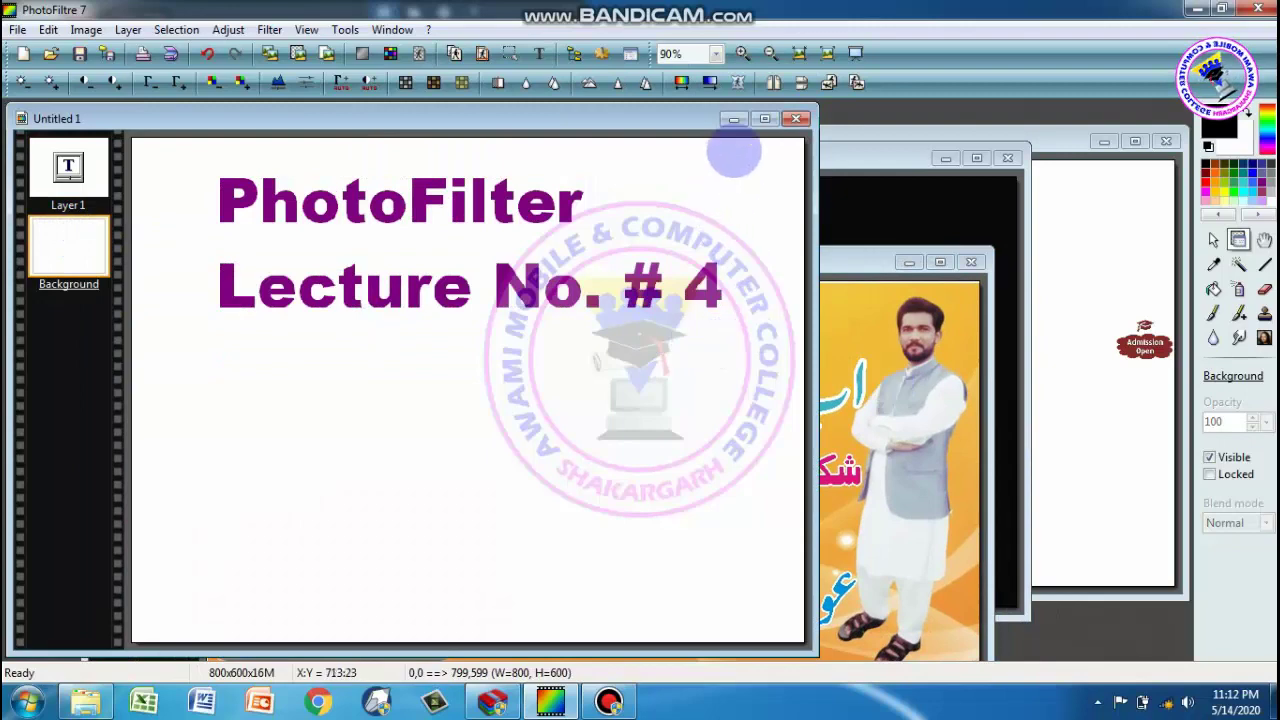
left_click(733, 118)
left_click_drag(500, 263, 520, 135)
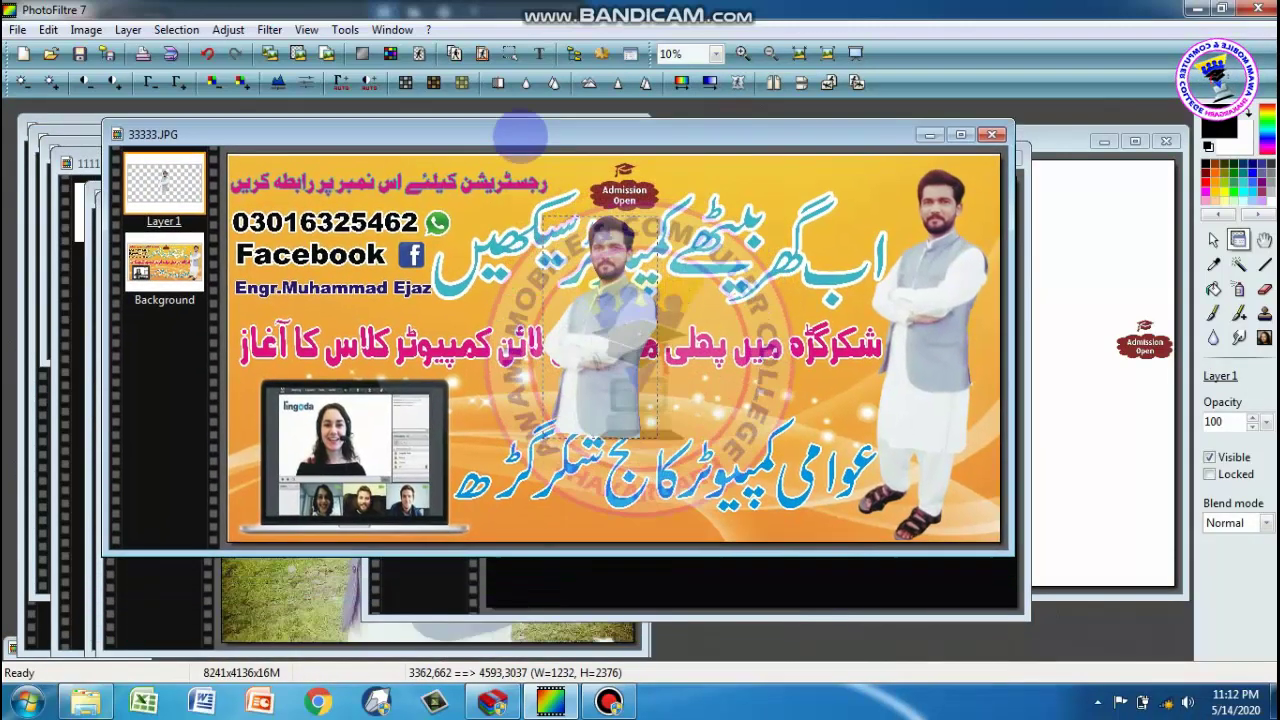
left_click(164, 265)
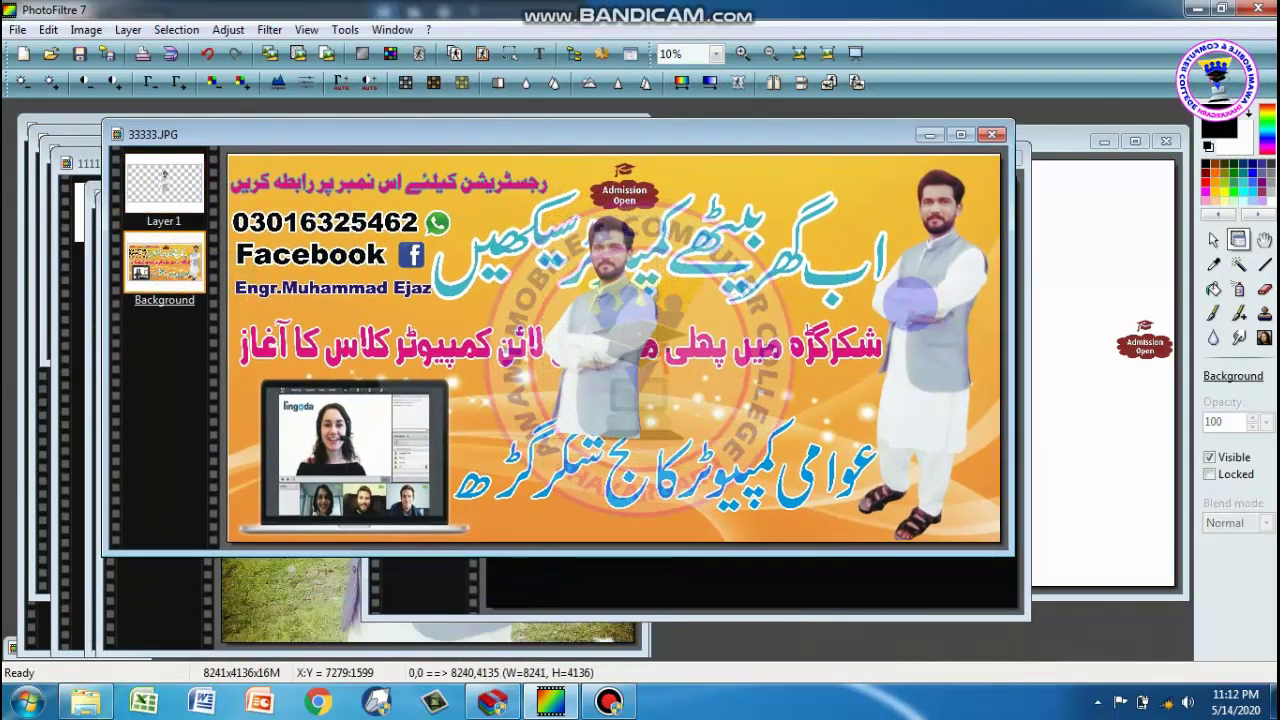
mouse_move(630, 312)
left_mouse_down()
mouse_move(627, 396)
mouse_move(762, 558)
mouse_move(695, 353)
mouse_move(667, 367)
mouse_move(654, 415)
left_mouse_up()
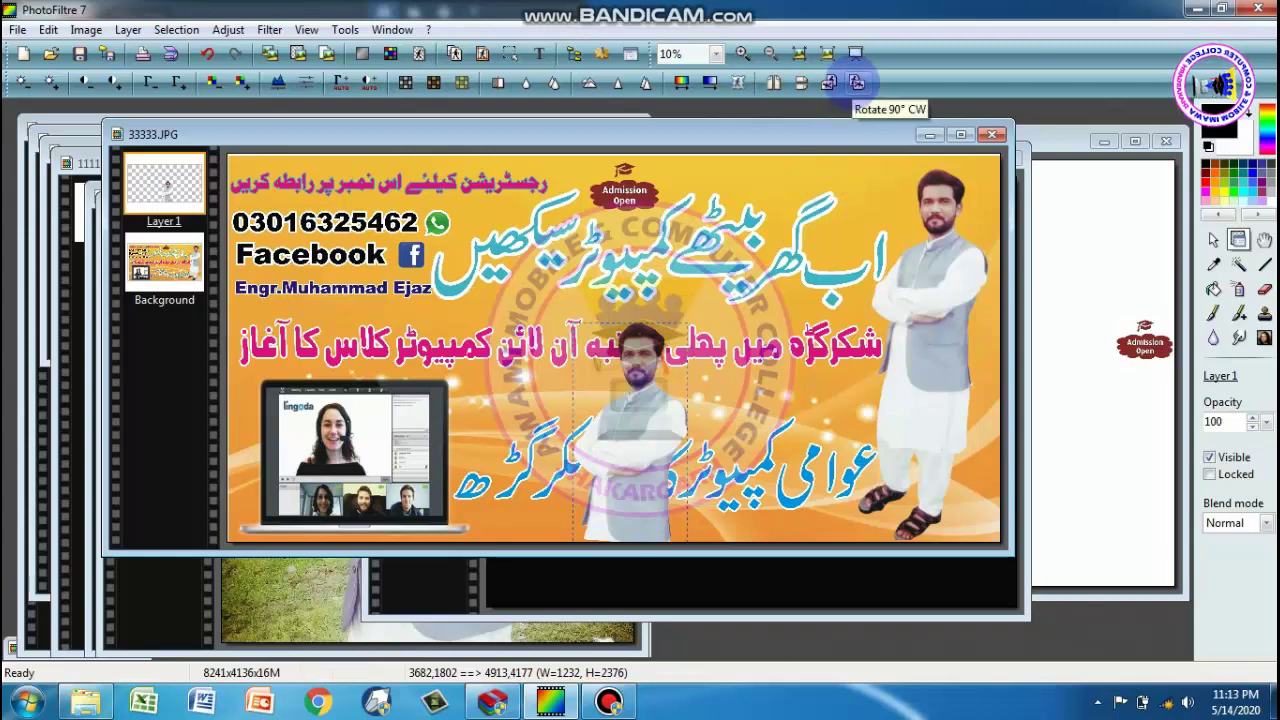
left_click(857, 84)
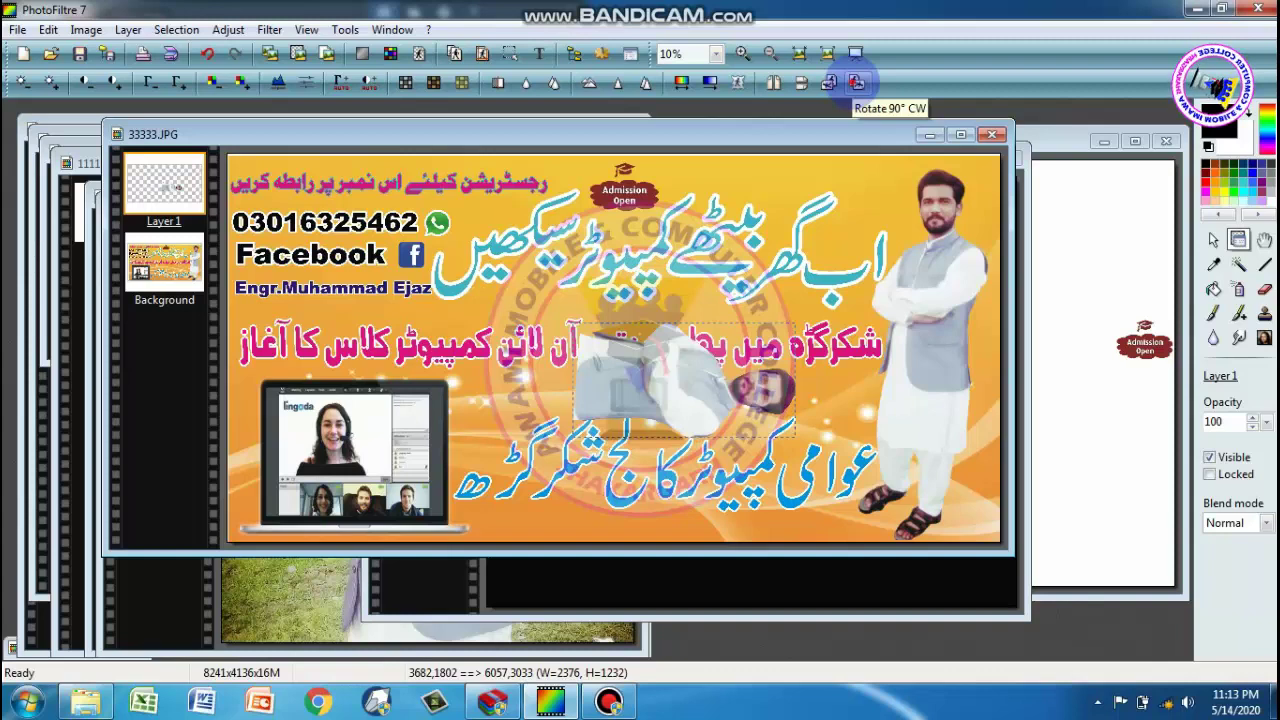
left_click(857, 84)
left_click(857, 84)
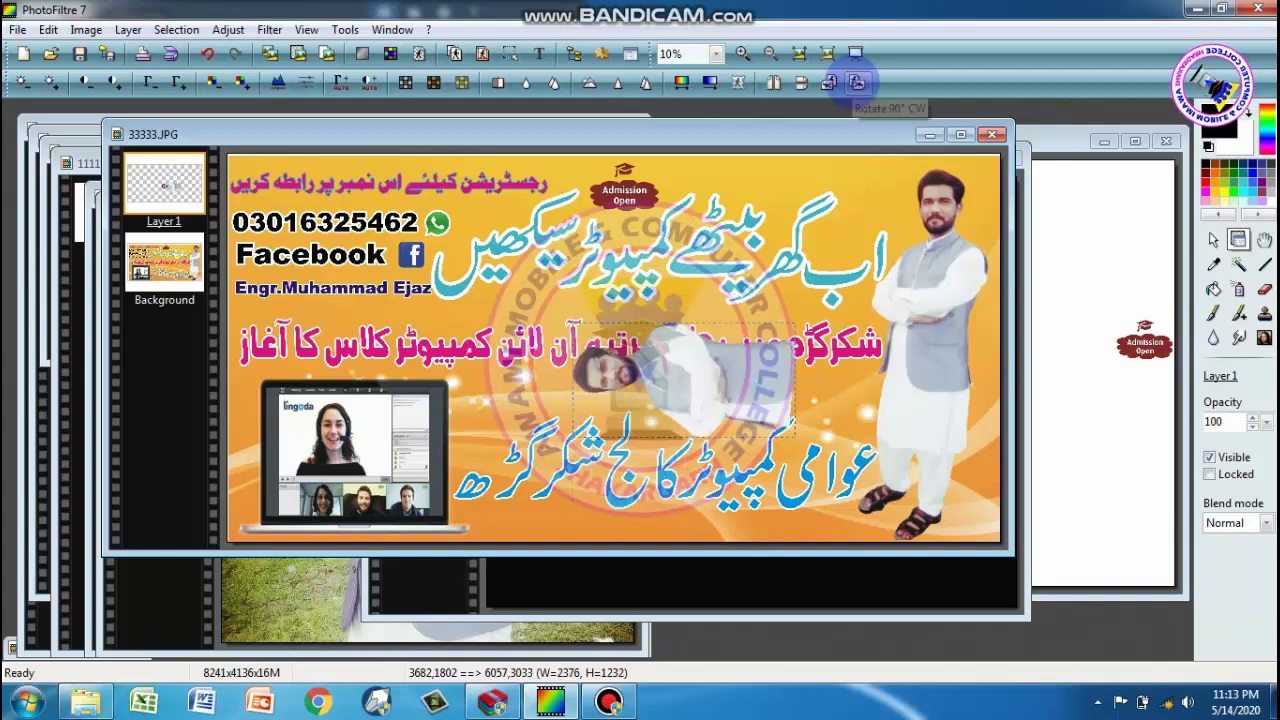
left_click(857, 84)
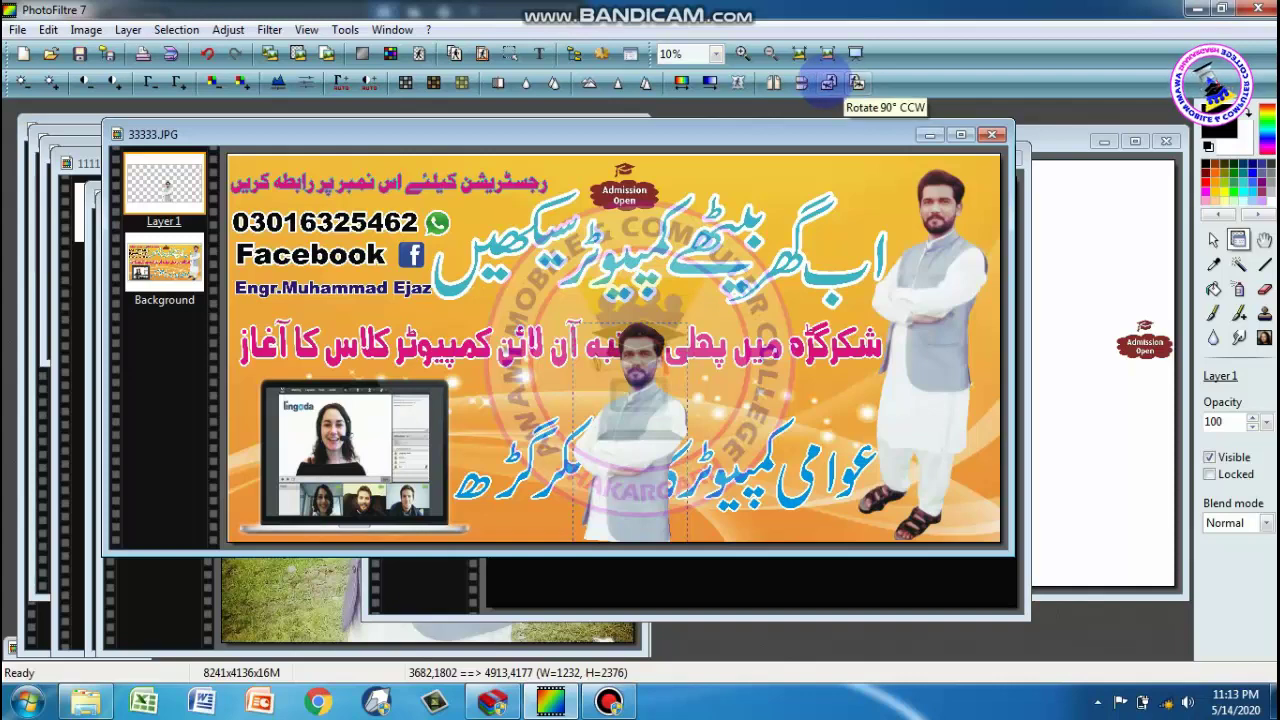
left_click(829, 83)
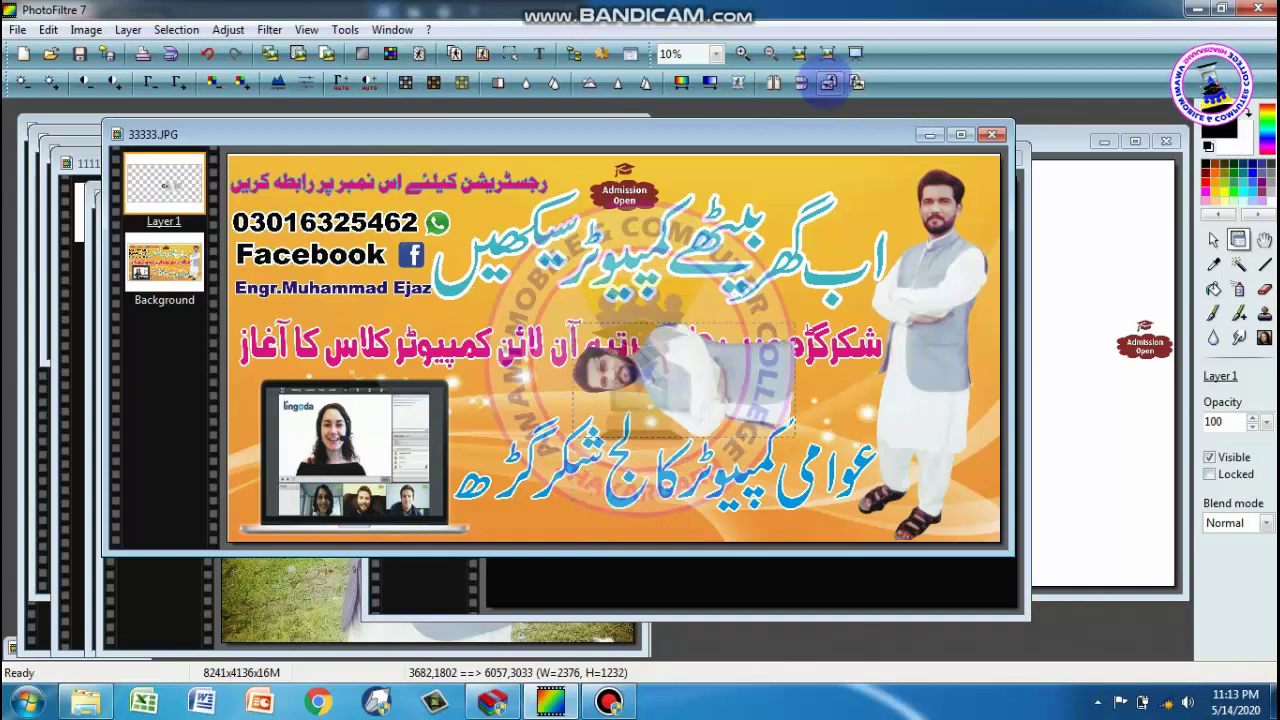
left_click(829, 83)
left_click(829, 83)
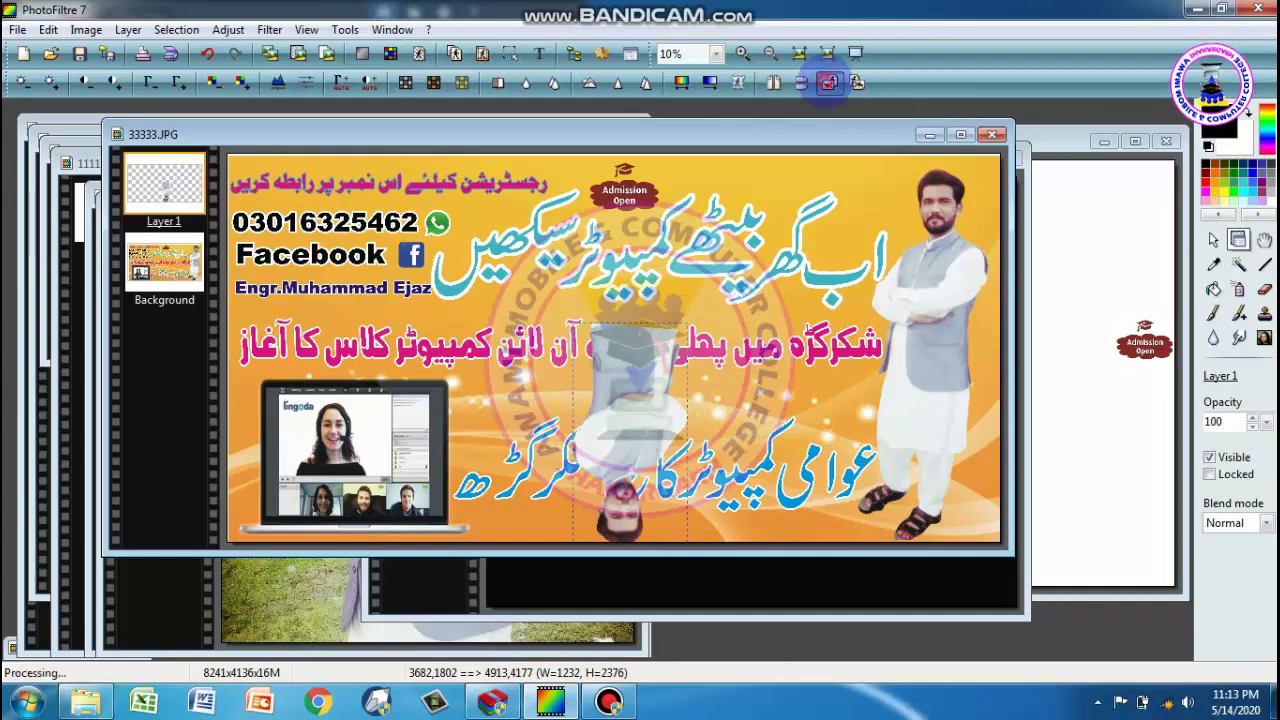
left_click(829, 83)
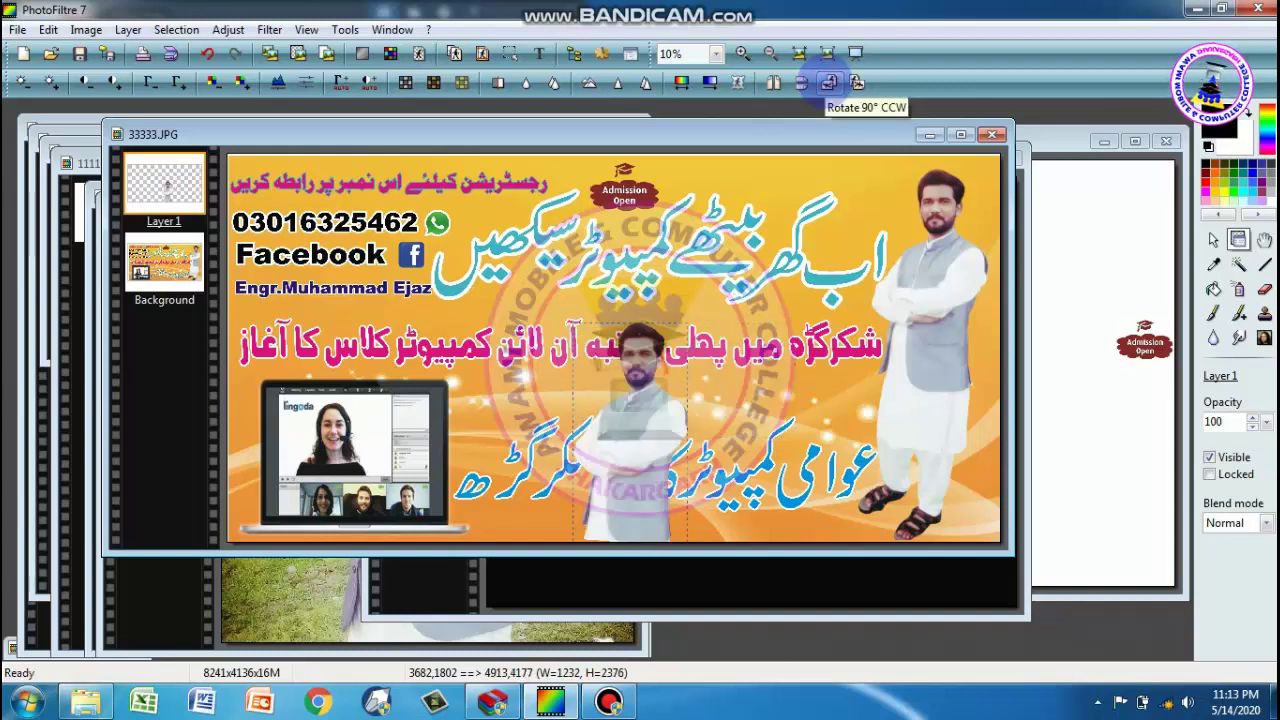
left_click(829, 83)
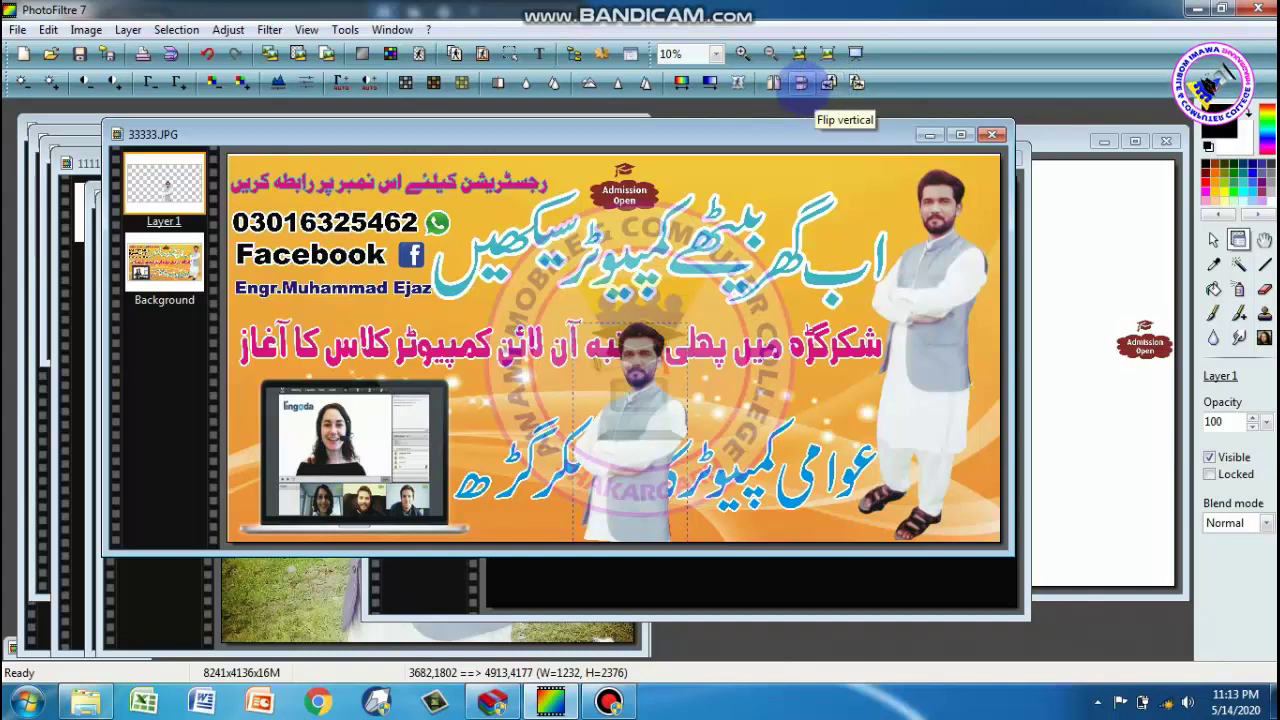
left_click(801, 83)
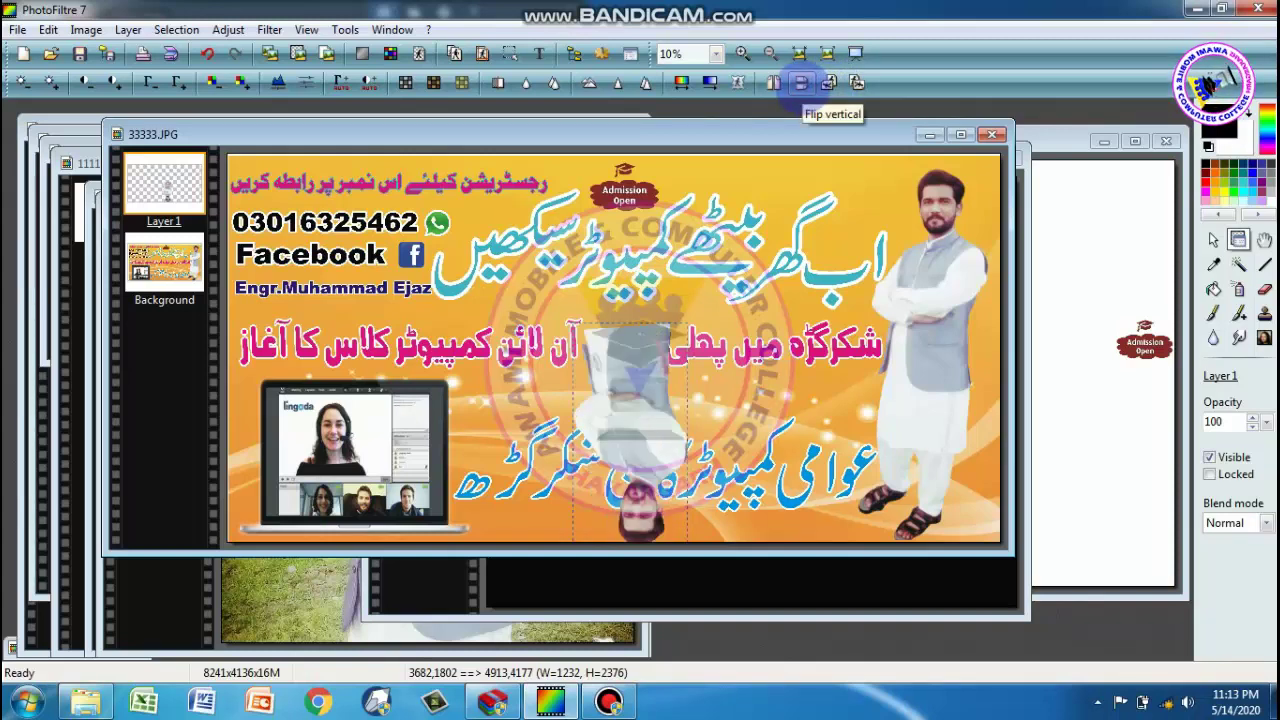
left_click(801, 83)
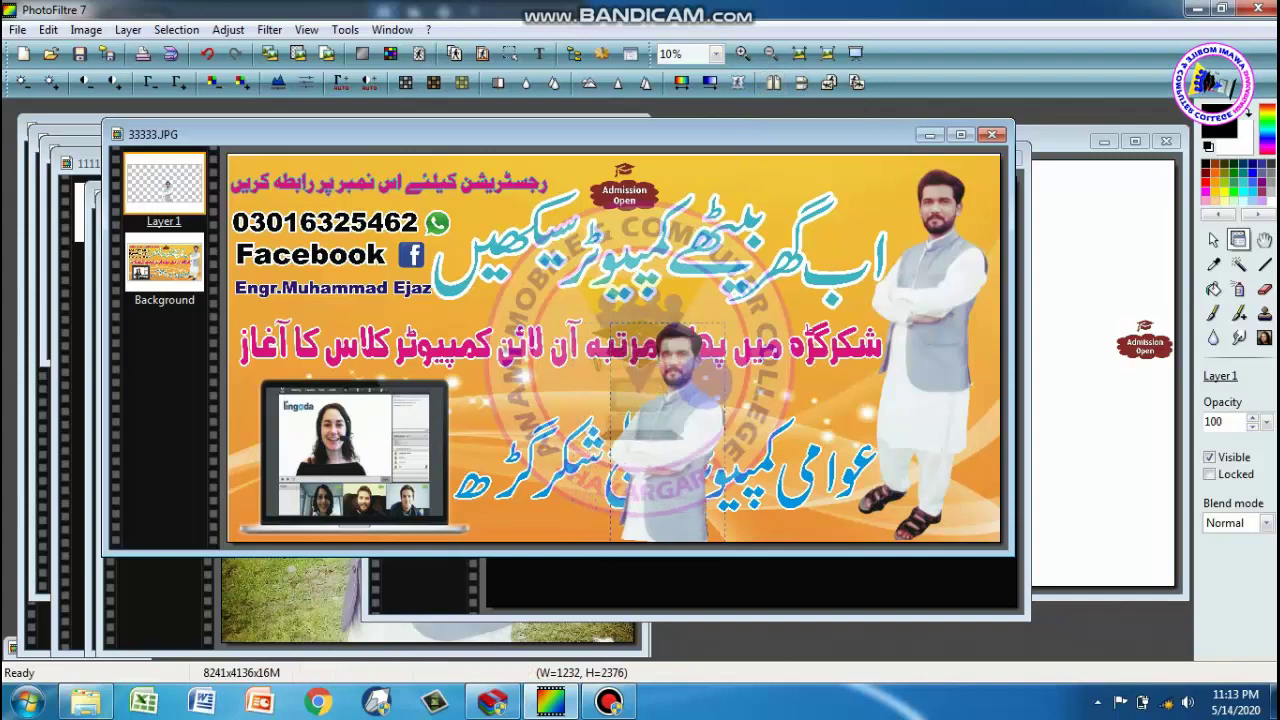
- Move the man cutout to the lower left over the laptop and flip it horizontally
mouse_move(668, 376)
left_mouse_down()
mouse_move(895, 370)
mouse_move(297, 379)
left_mouse_up()
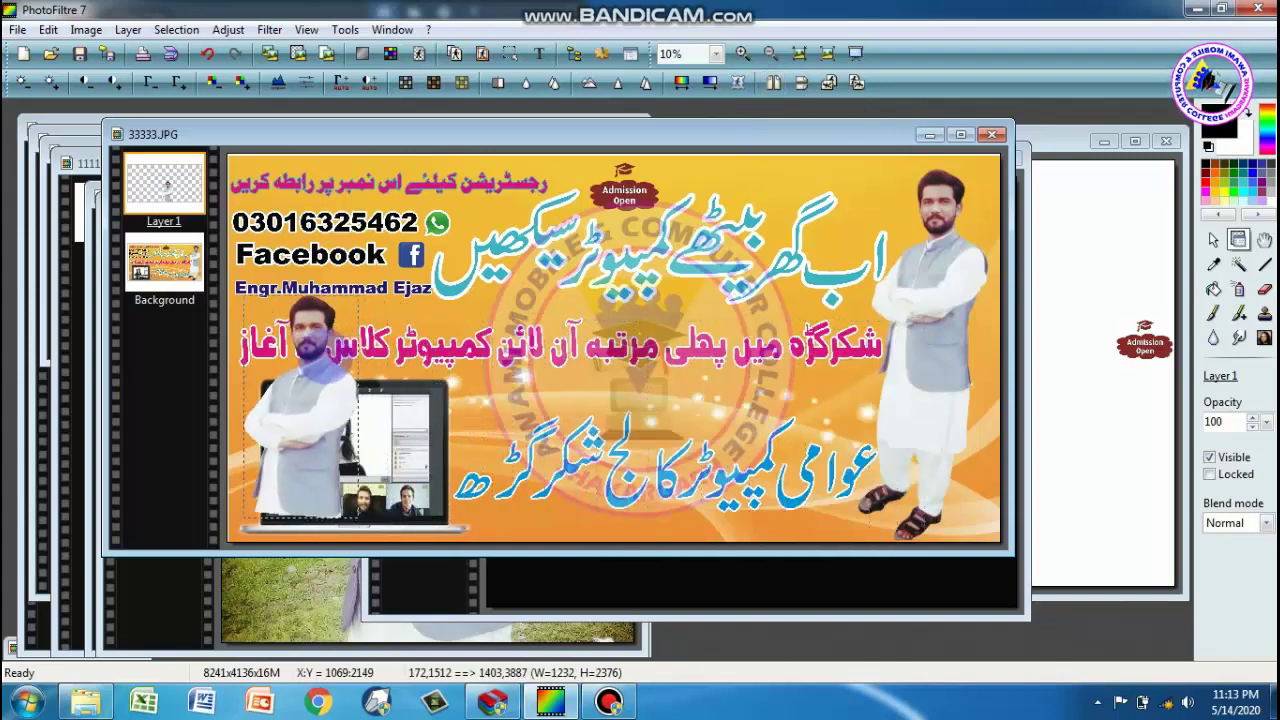
left_click_drag(297, 379, 305, 380)
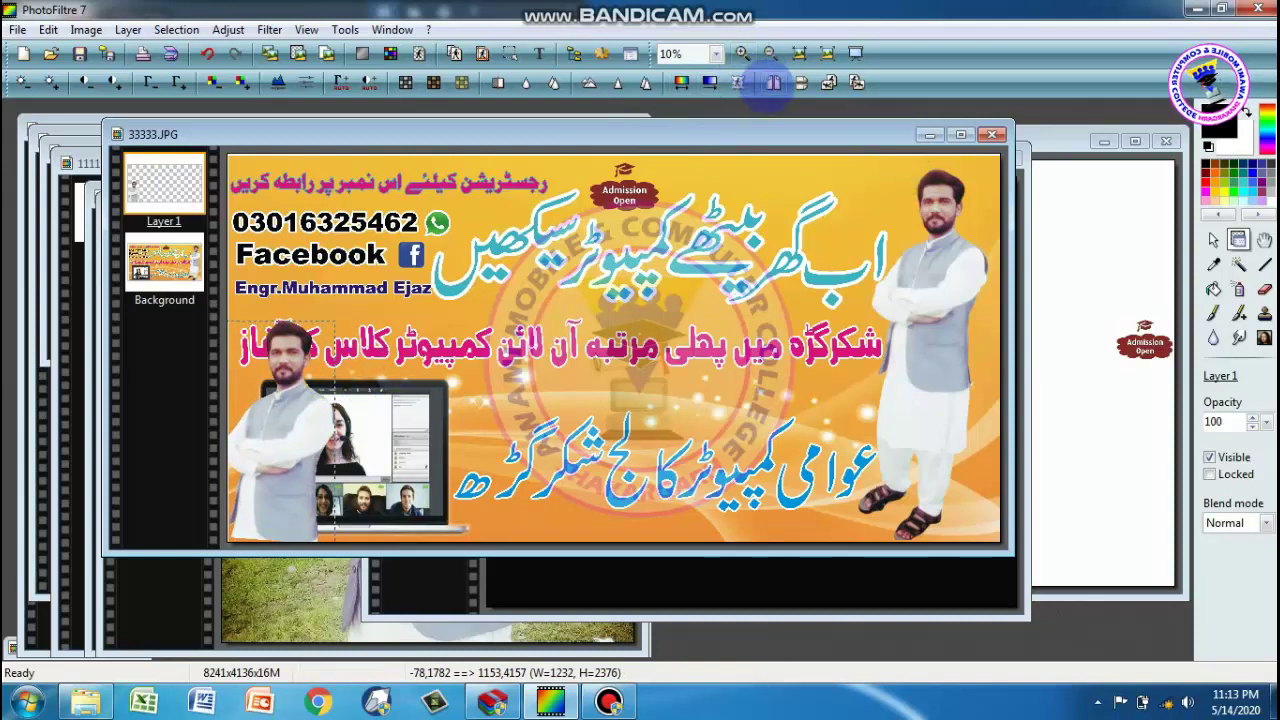
left_click(774, 84)
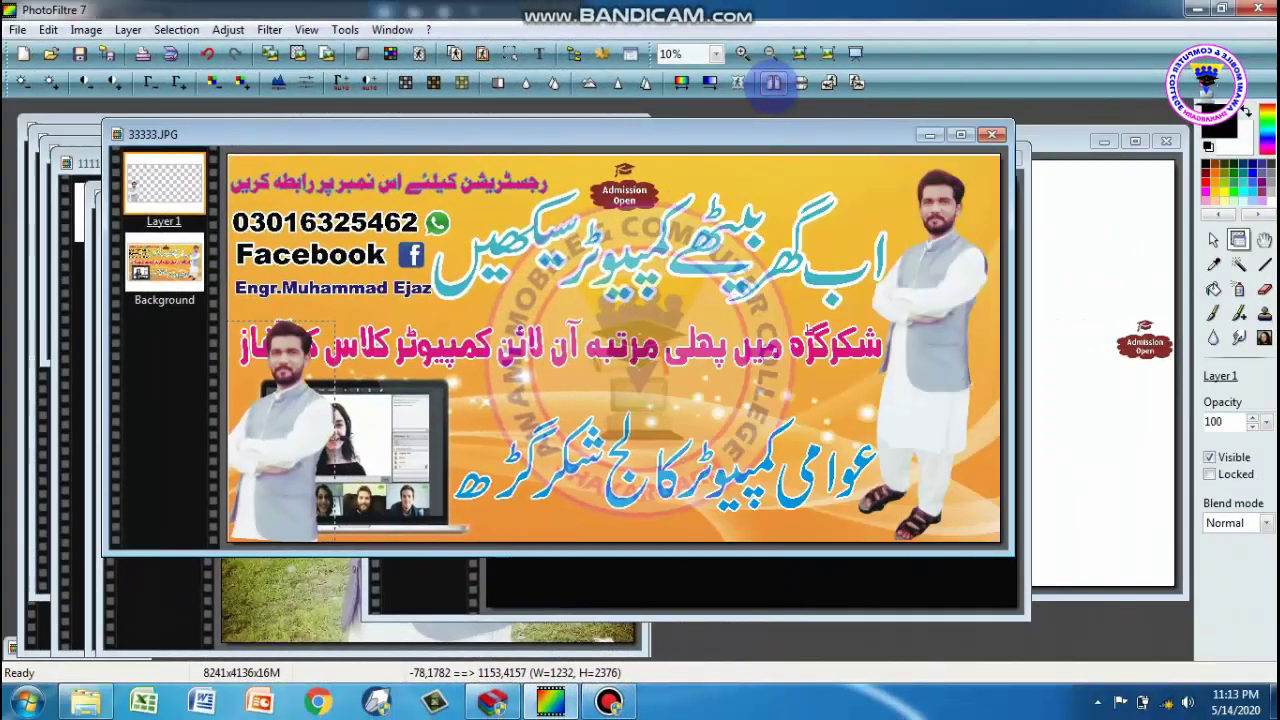
left_click(774, 84)
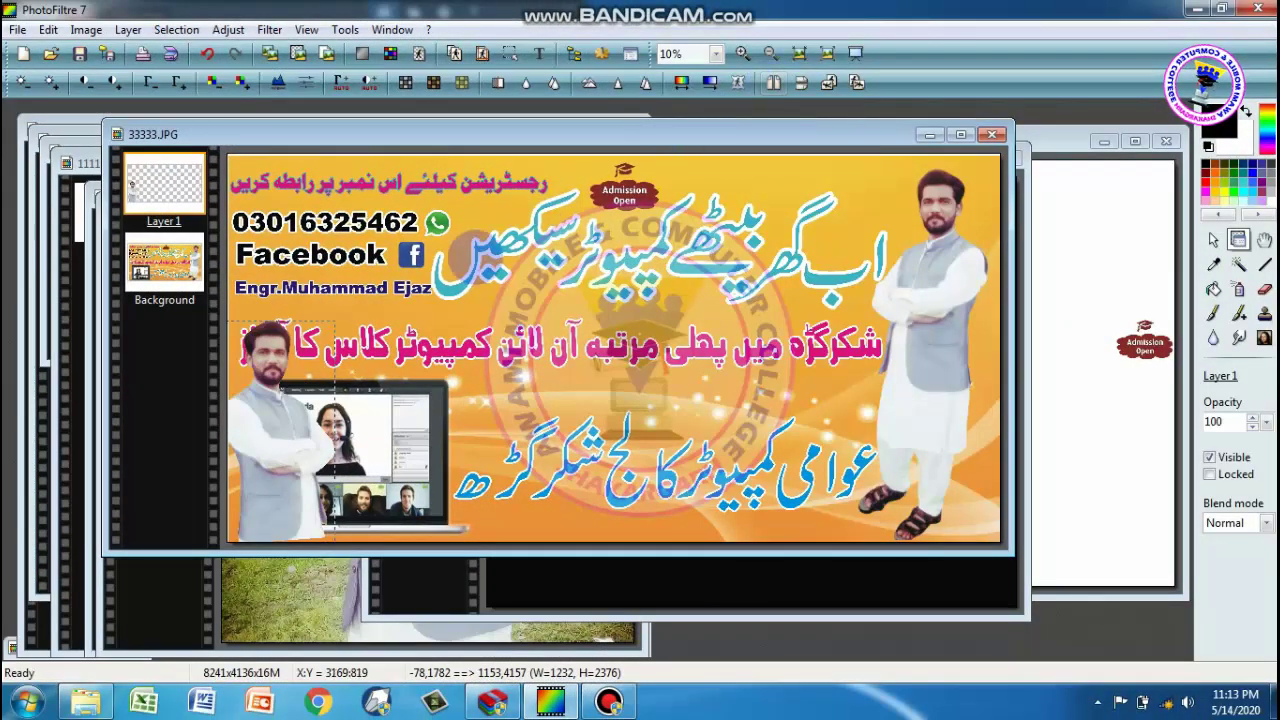
- Select the man cutout's Layer 1 and open its context menu
right_click(313, 328)
left_click(304, 340)
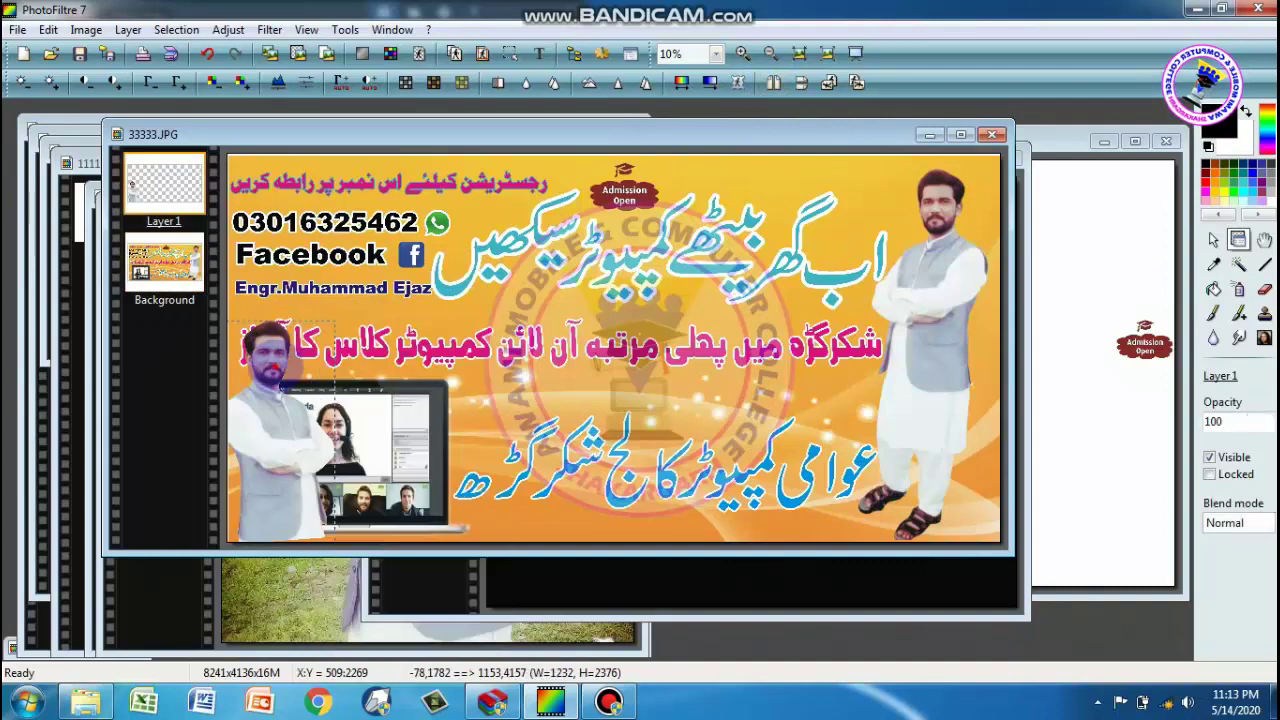
right_click(283, 366)
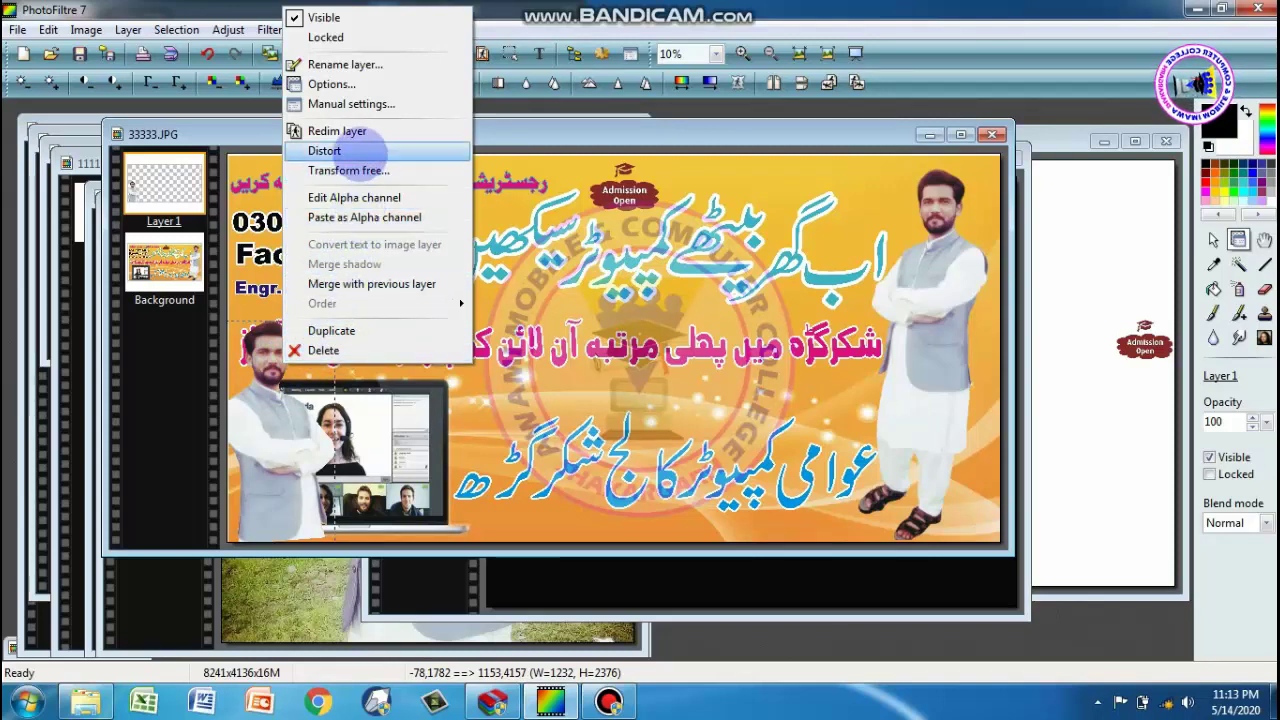
- Distort the man cutout taller and wider along the banner's left edge, nudging it lower
left_click(376, 150)
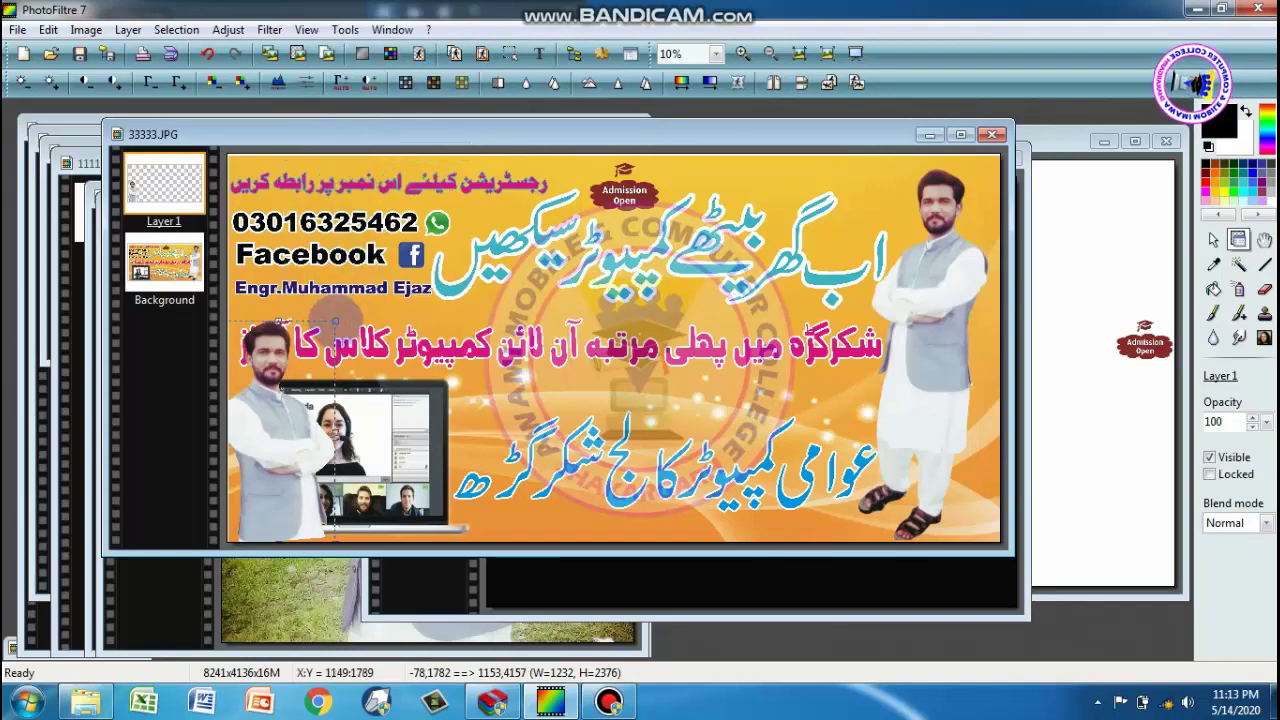
left_click_drag(336, 322, 338, 322)
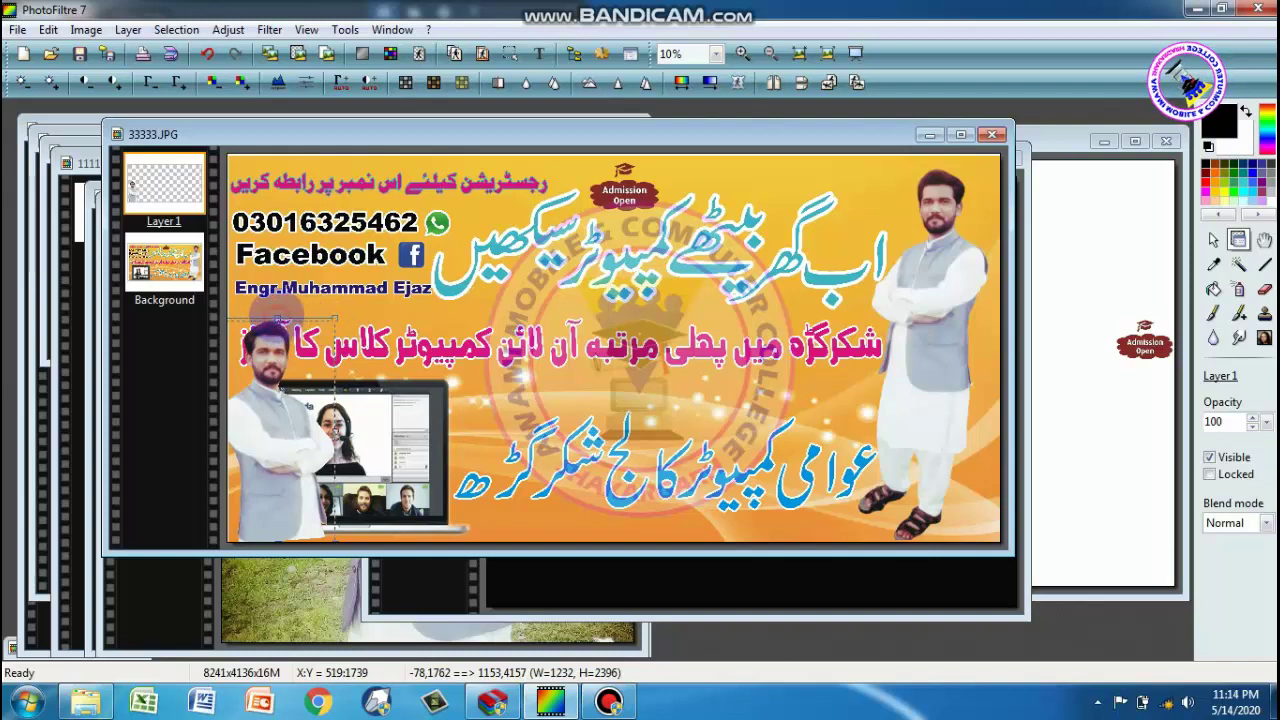
left_click_drag(279, 320, 285, 201)
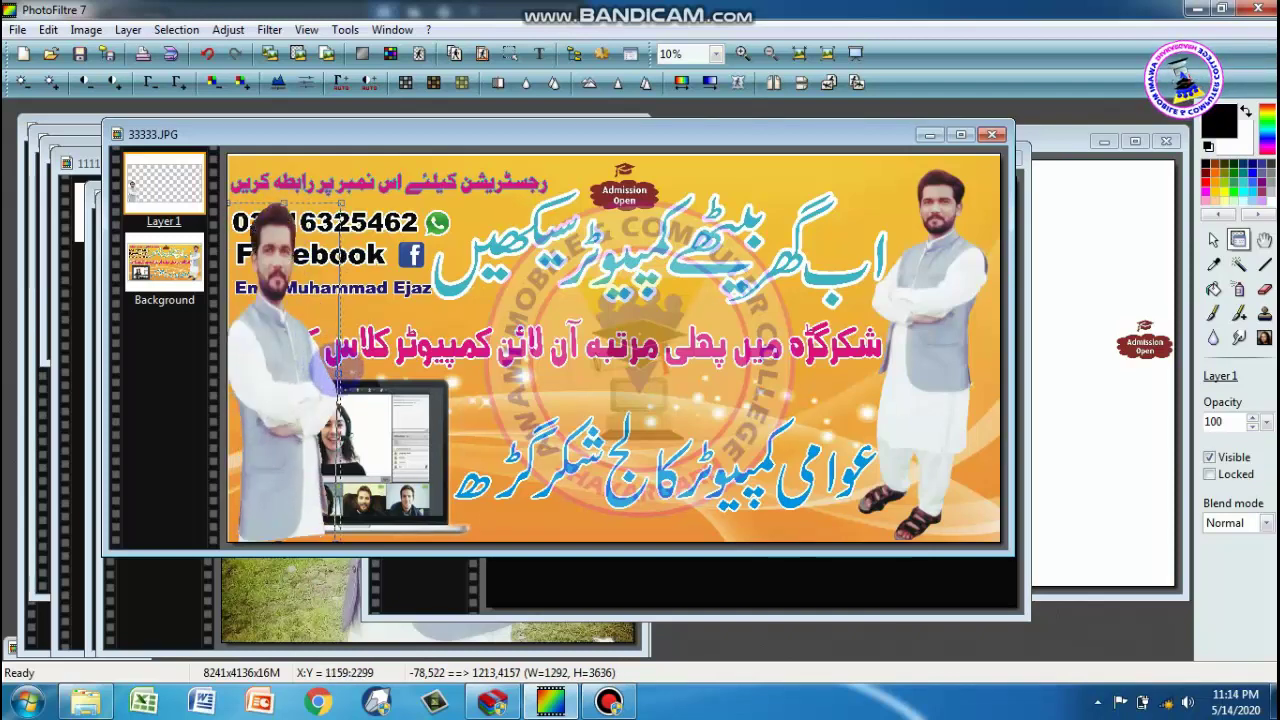
left_click_drag(338, 372, 418, 372)
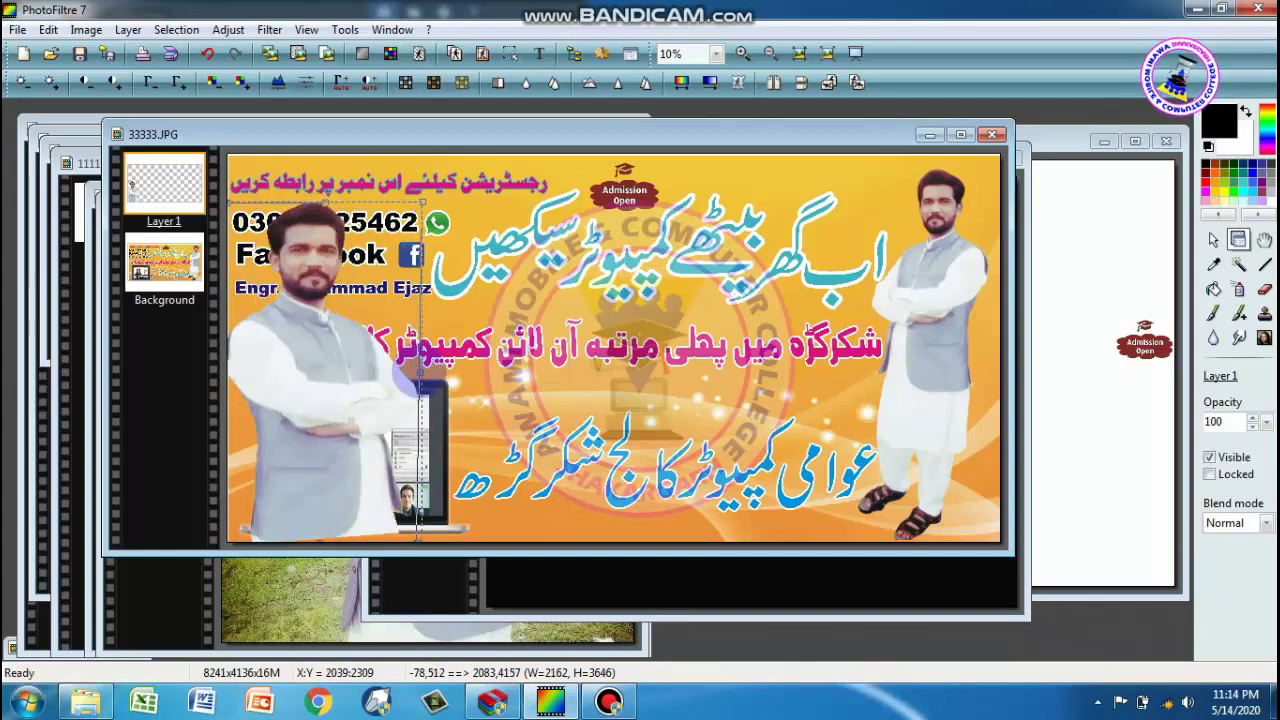
left_click_drag(366, 358, 367, 368)
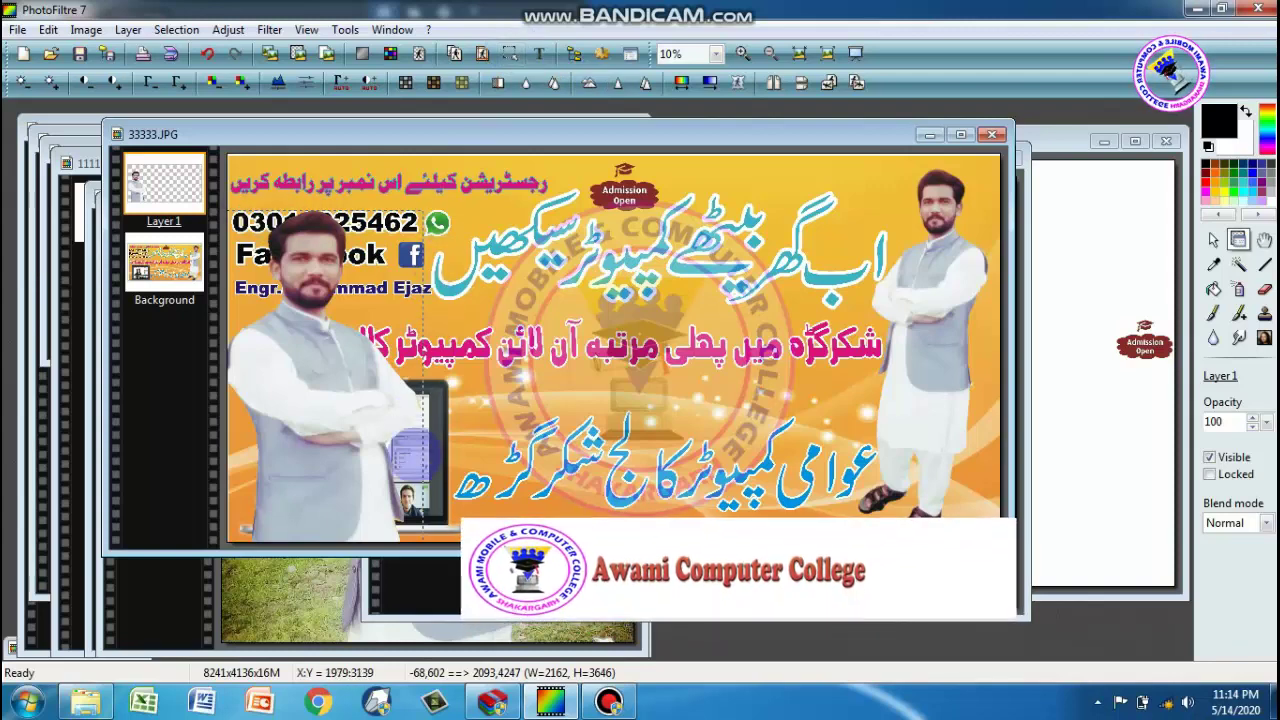
- Shift the selection around the left figure leftward and redo the undone move
left_click(510, 53)
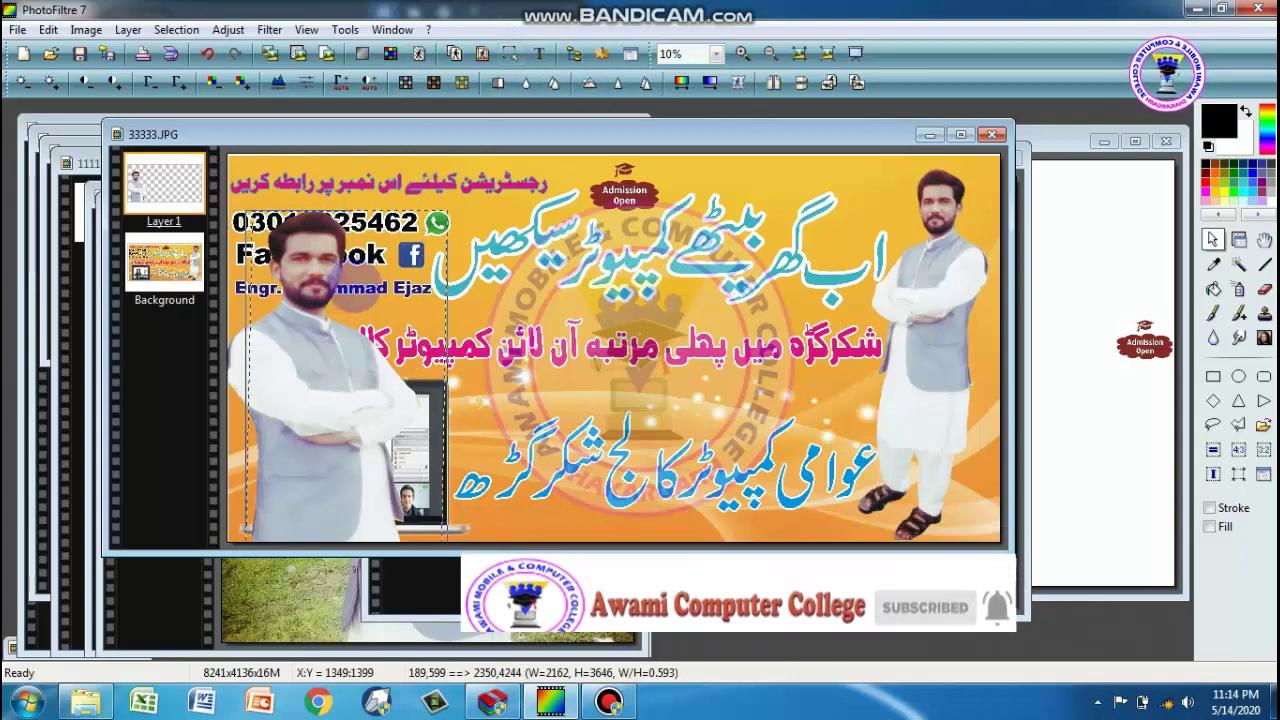
left_click_drag(357, 295, 333, 292)
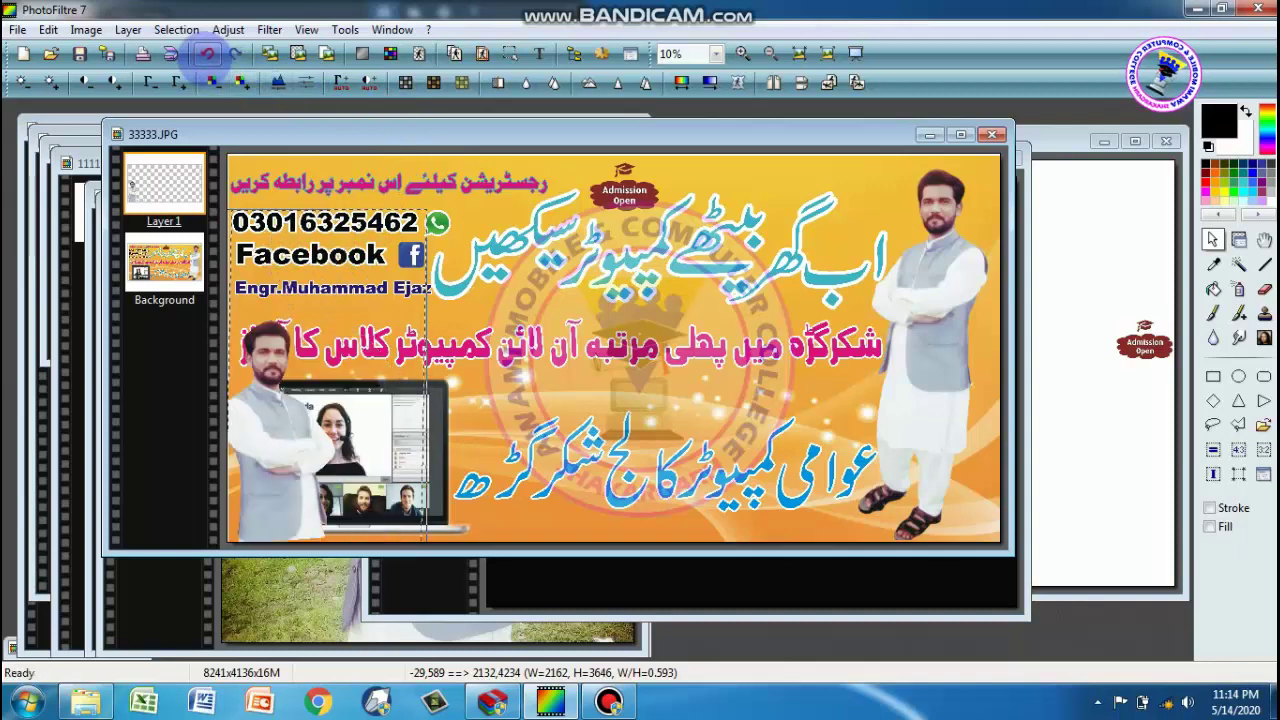
left_click(235, 54)
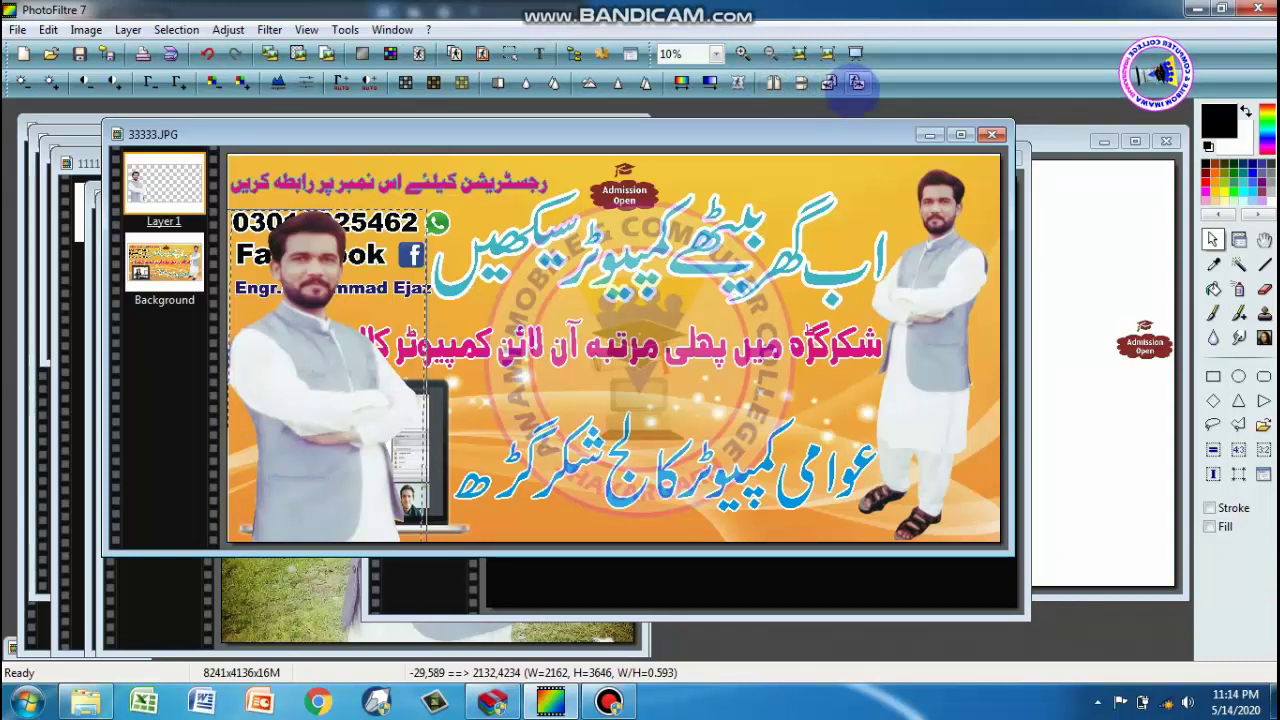
- Load the Border04 leaf mask in the PhotoMask filter
left_click(737, 82)
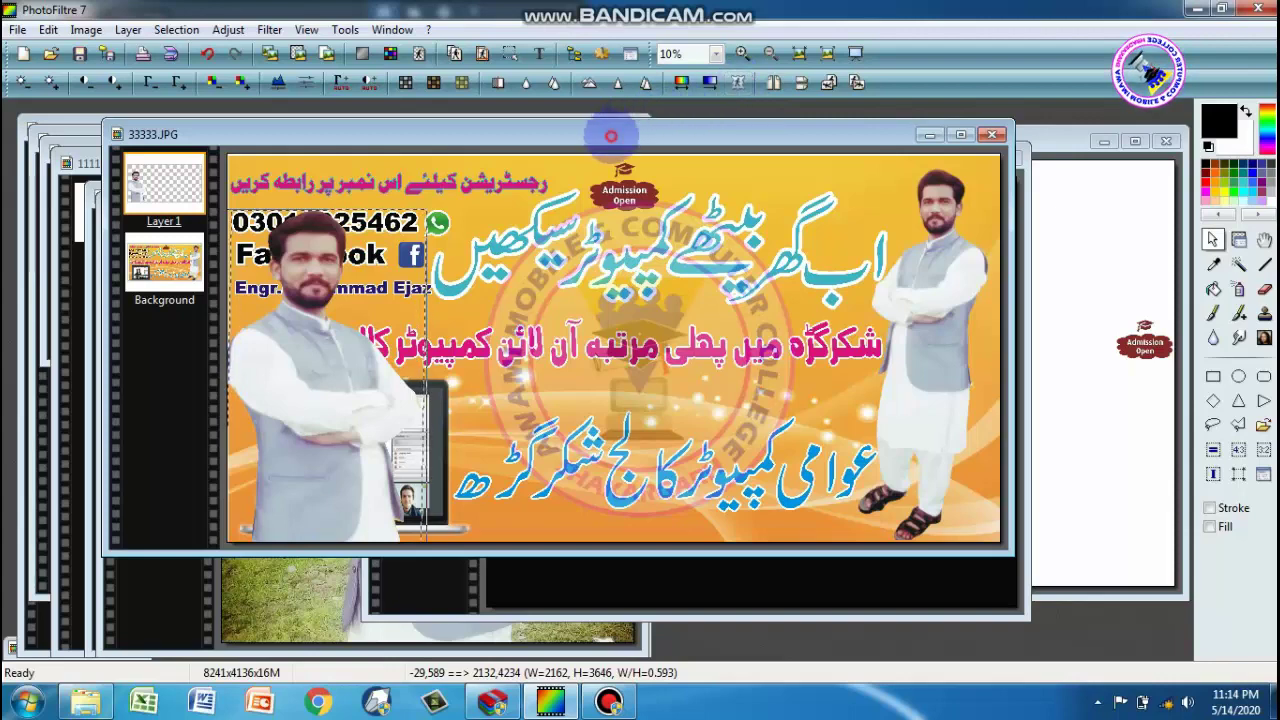
left_click_drag(612, 133, 655, 132)
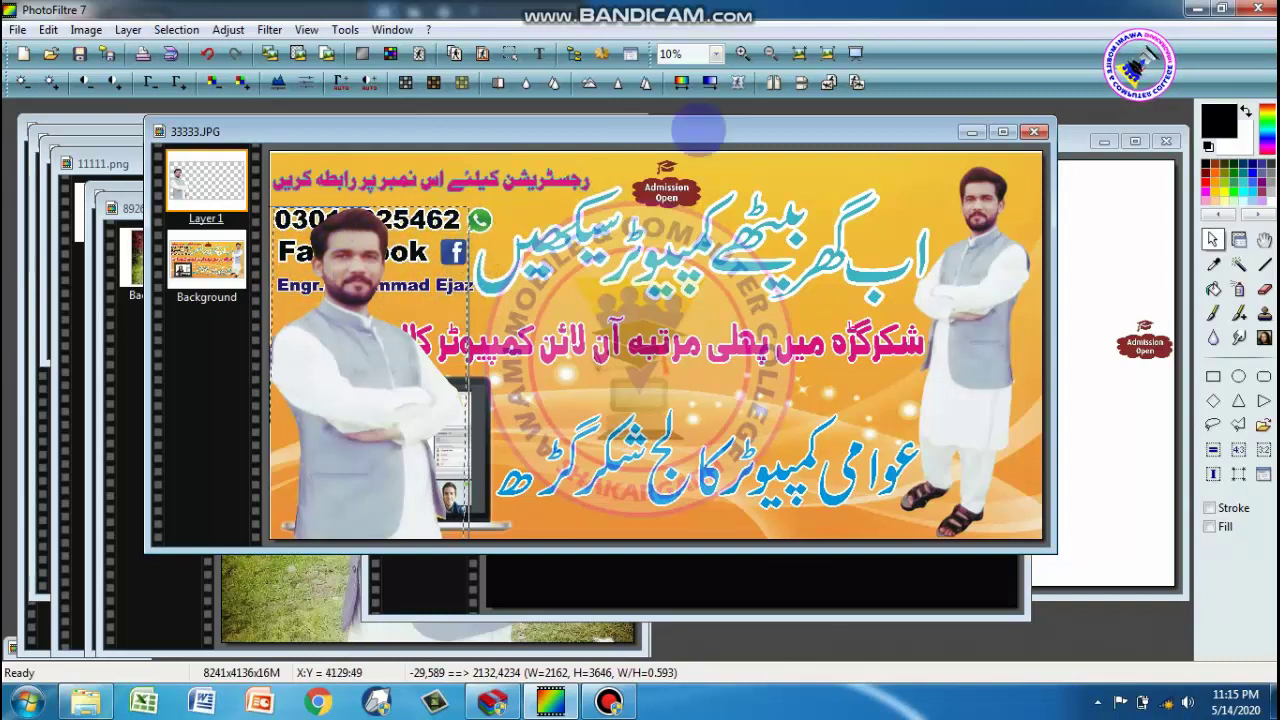
left_click(737, 82)
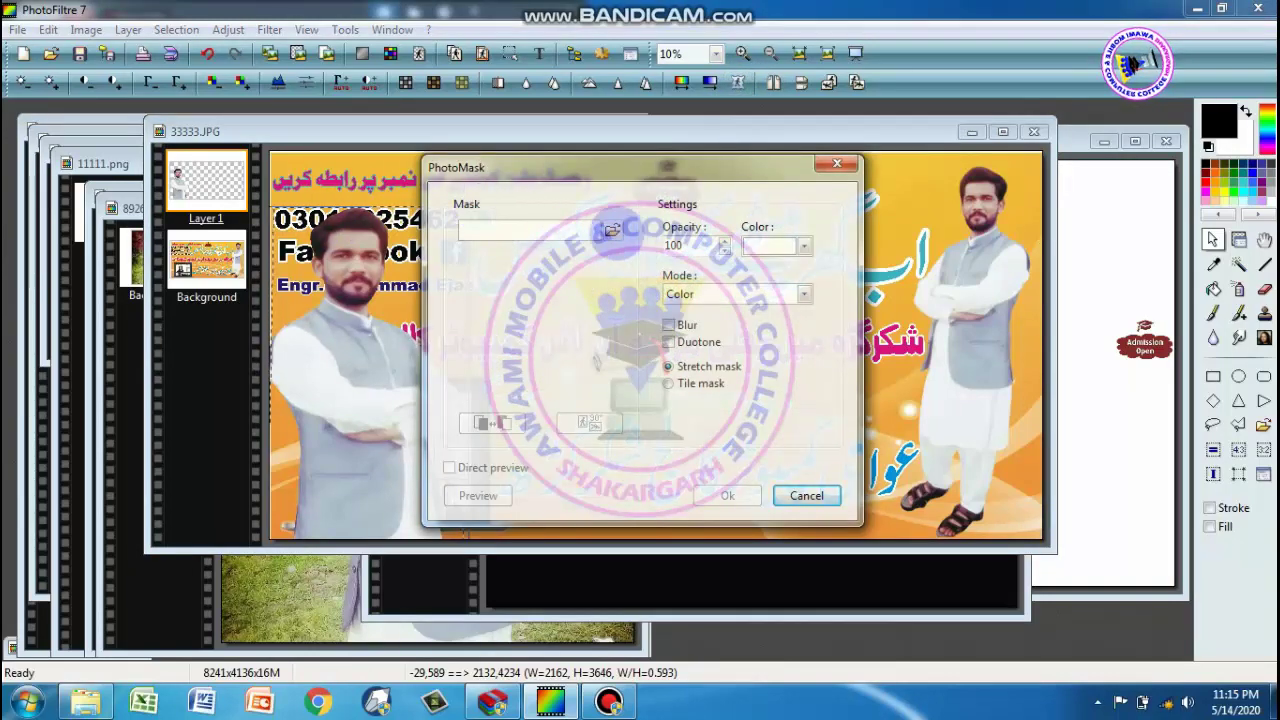
left_click(612, 230)
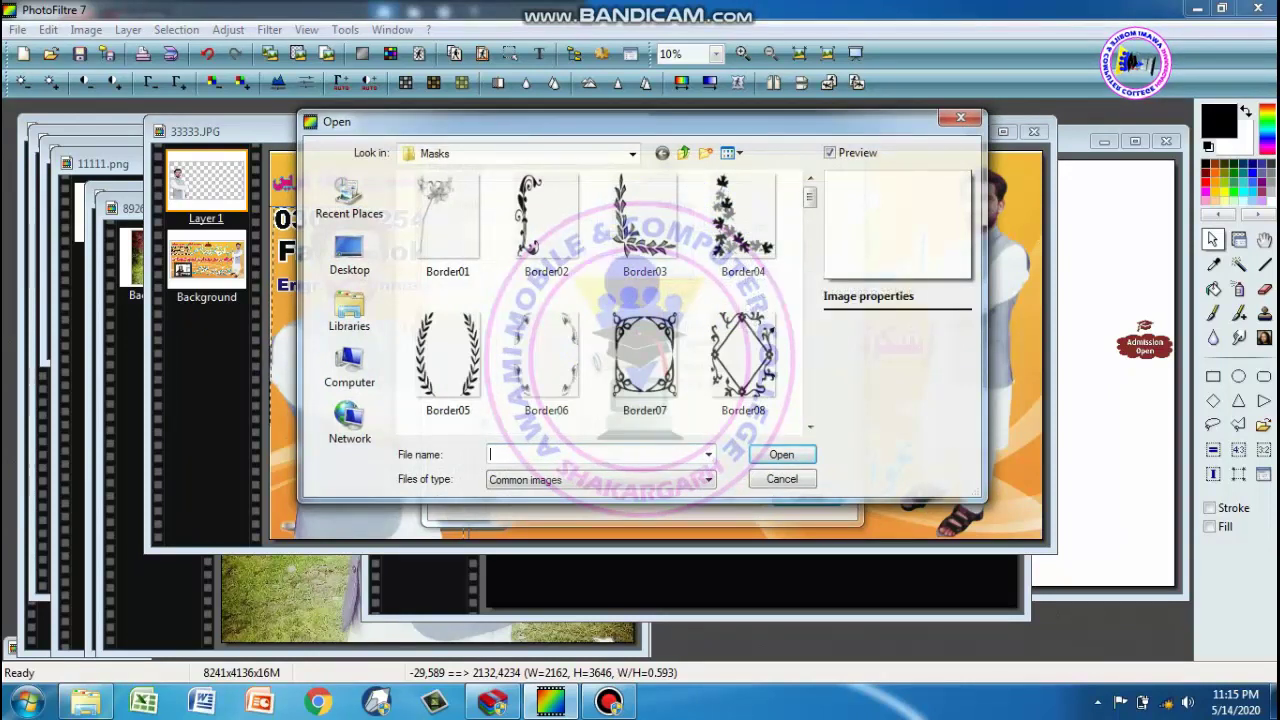
mouse_move(743, 225)
left_click(733, 242)
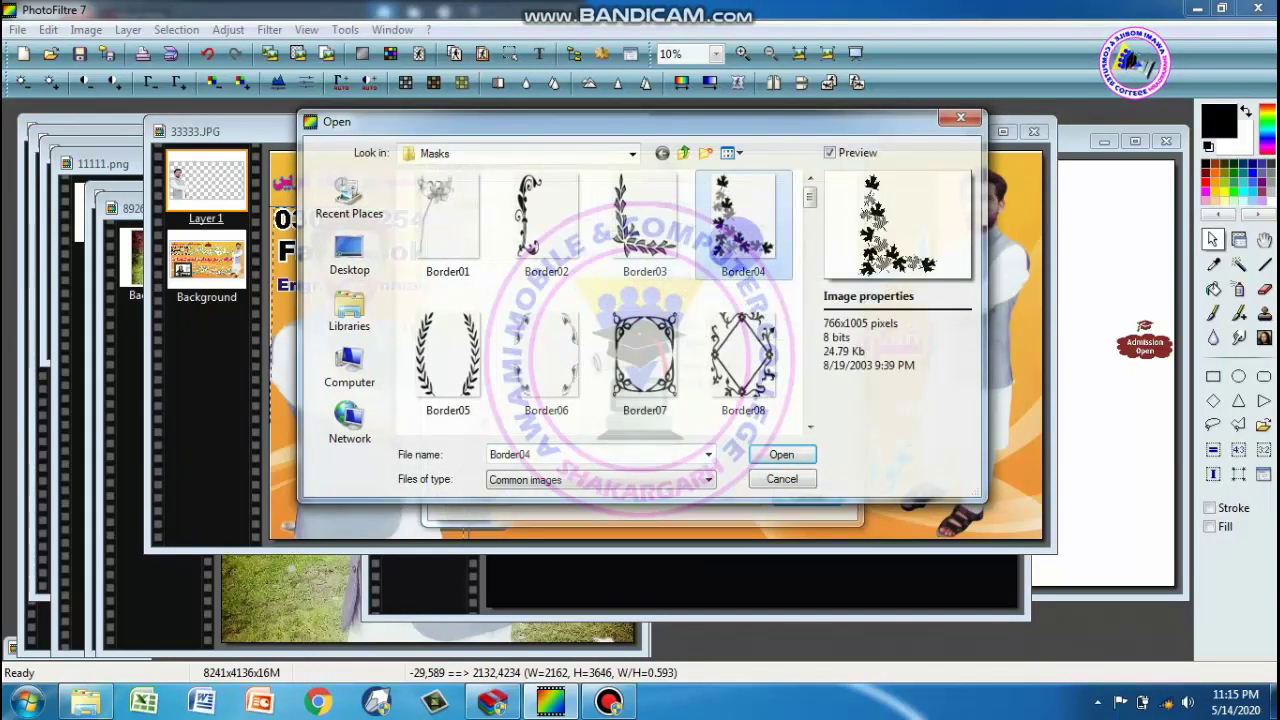
left_click(781, 454)
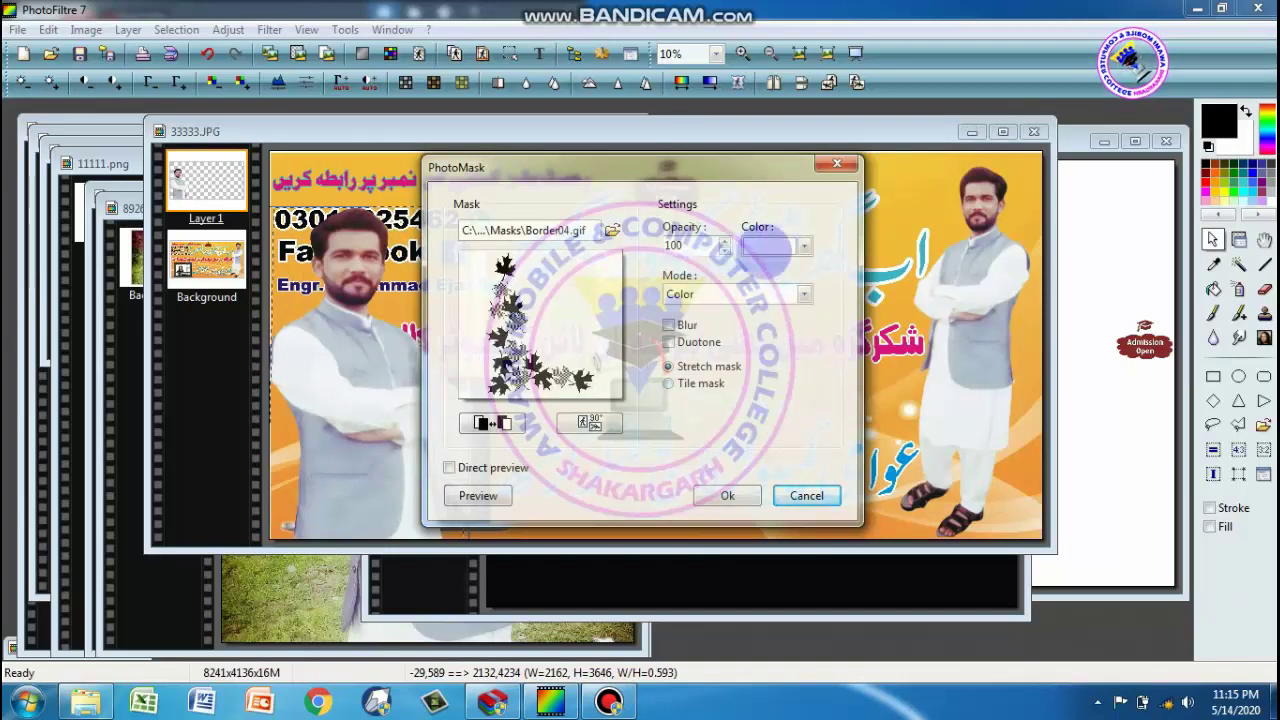
- Set the mask colour to pink and preview it over the banner
left_click(795, 246)
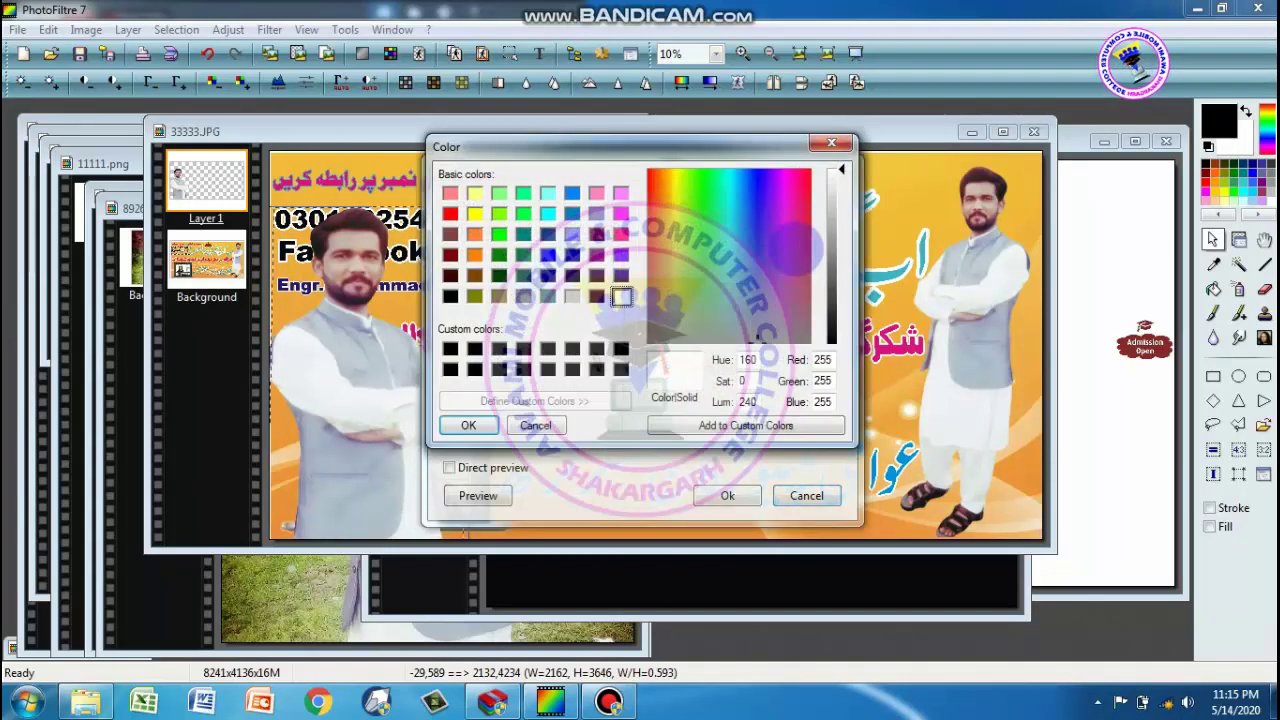
left_click(788, 208)
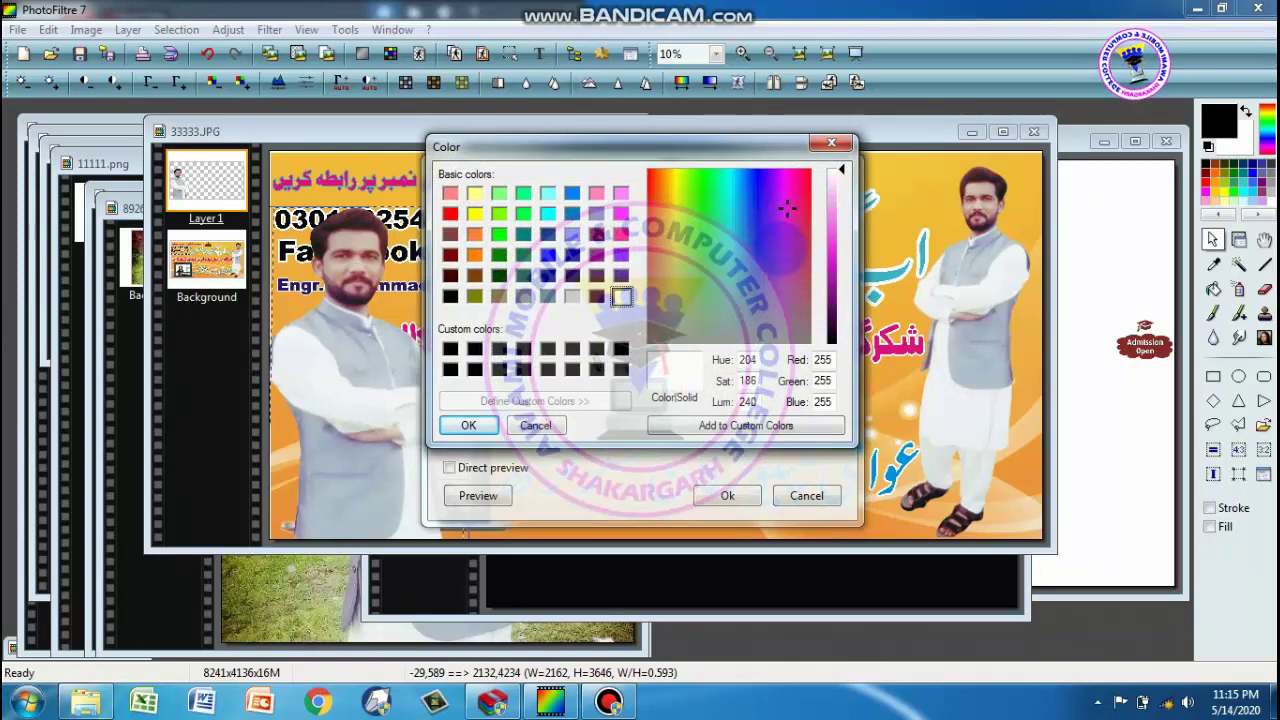
left_click(470, 425)
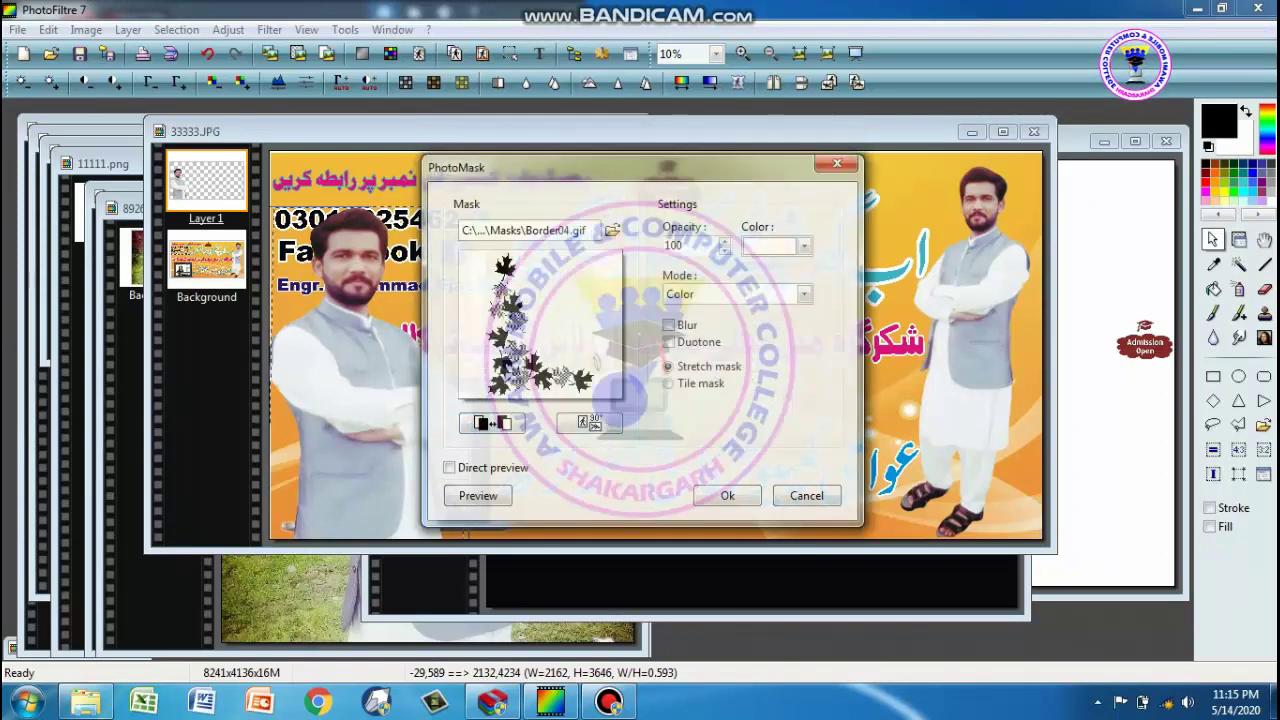
left_click(758, 244)
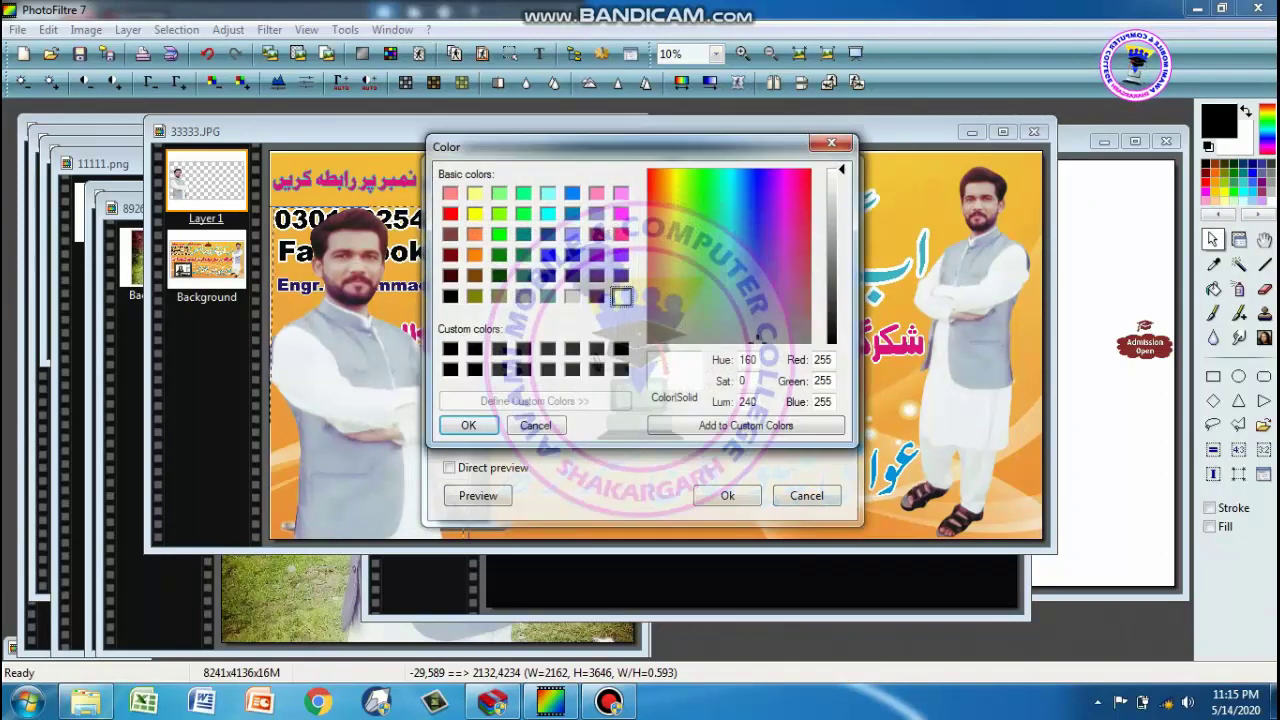
left_click(621, 234)
left_click(468, 425)
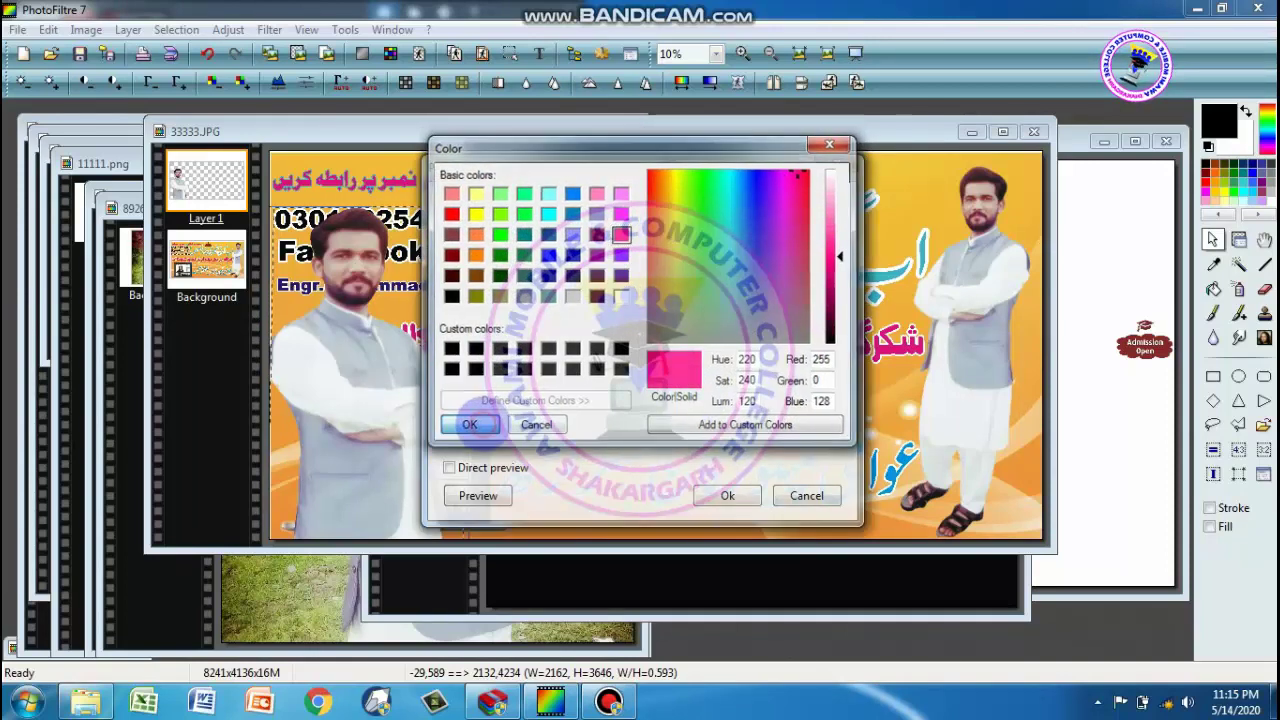
left_click(497, 493)
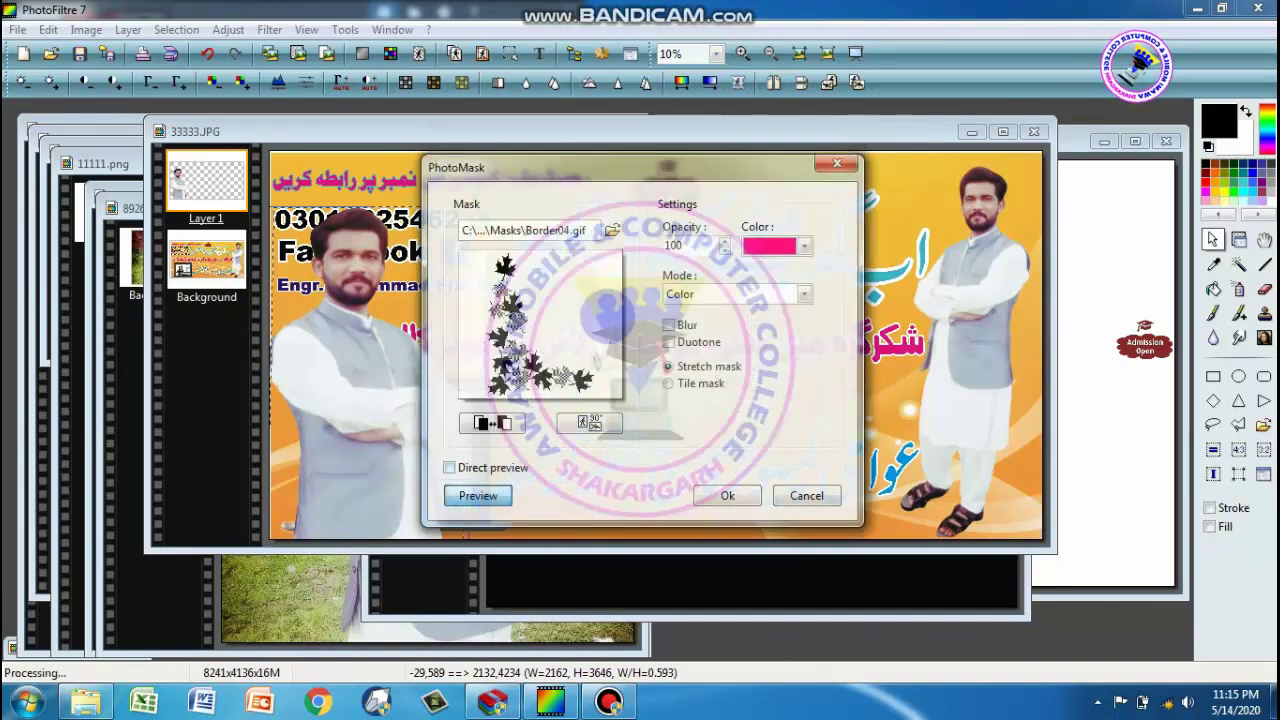
left_click_drag(640, 178, 761, 155)
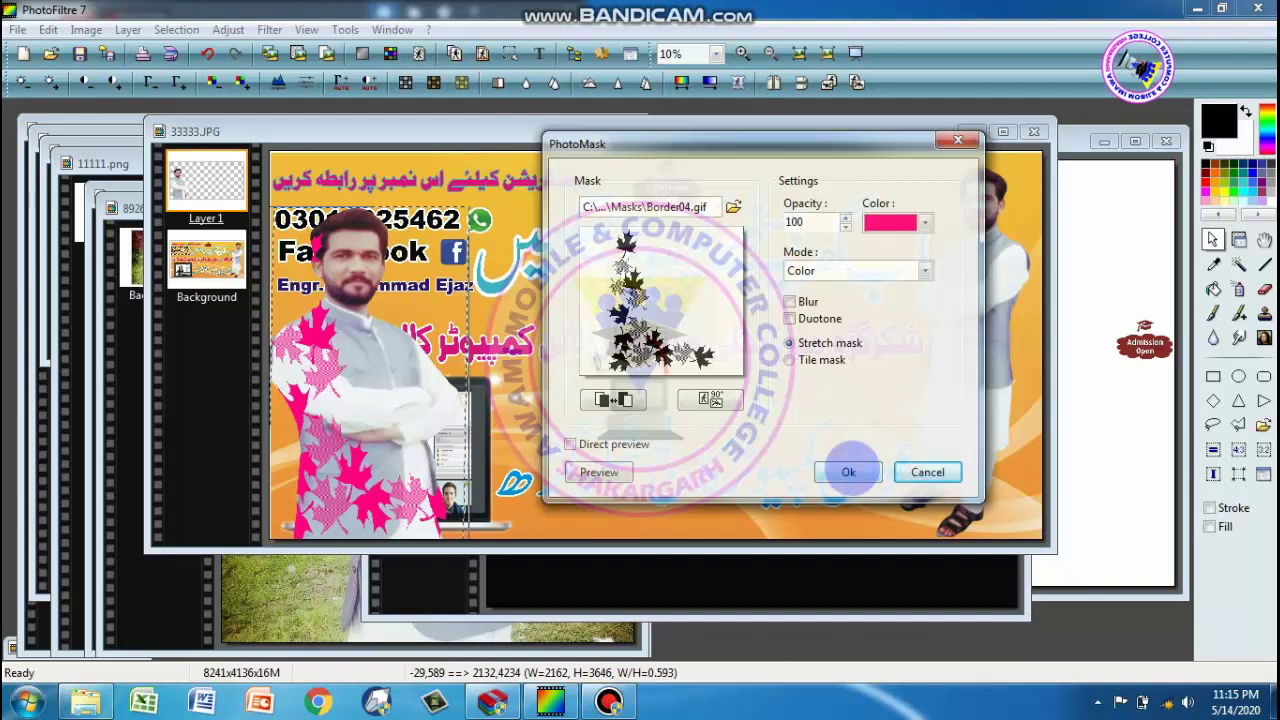
- Apply the pink leaf mask, undo it, and move the banner window left
left_click(848, 472)
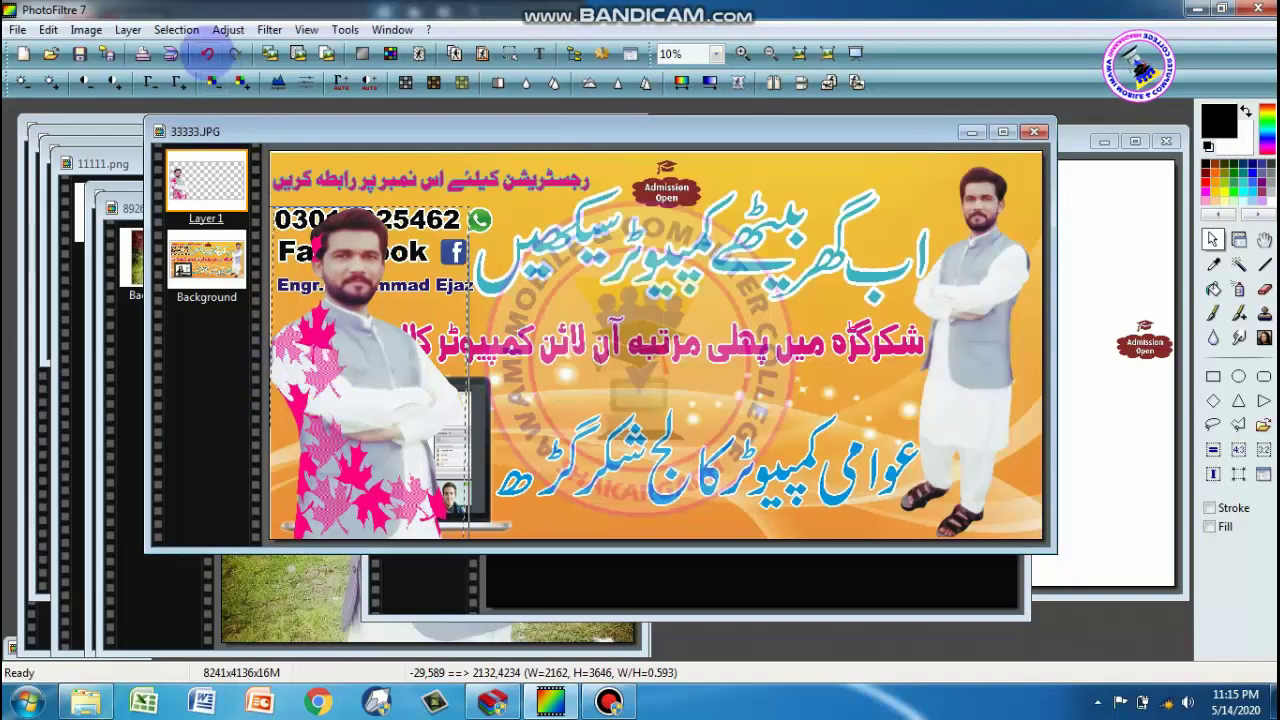
left_click(207, 53)
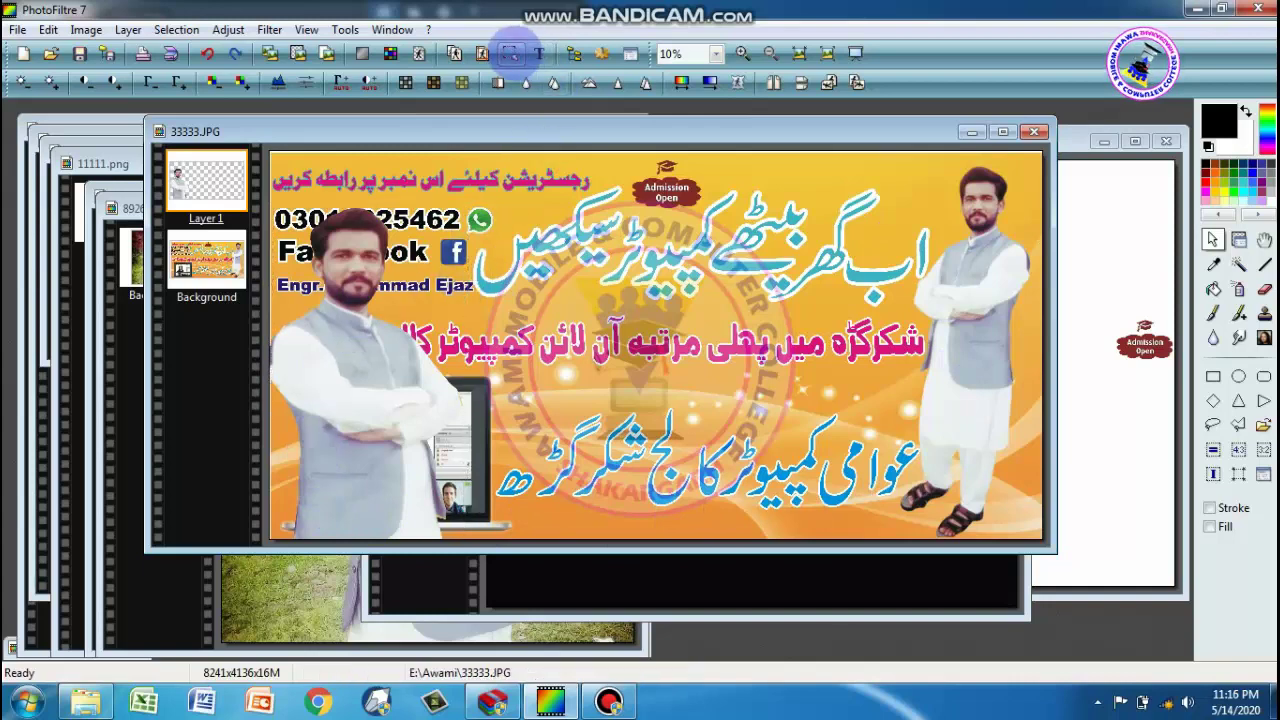
left_click_drag(516, 130, 464, 134)
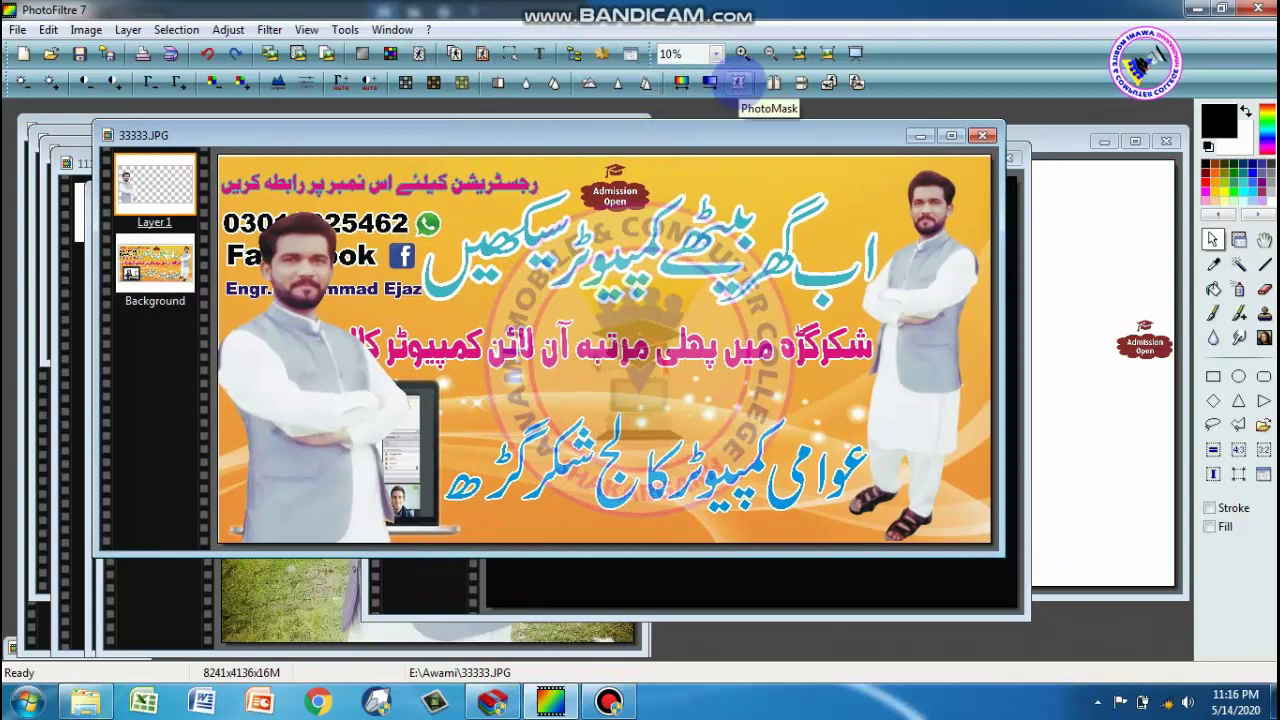
- Try the Border06 oval border mask in PhotoMask
left_click(738, 83)
left_click(733, 207)
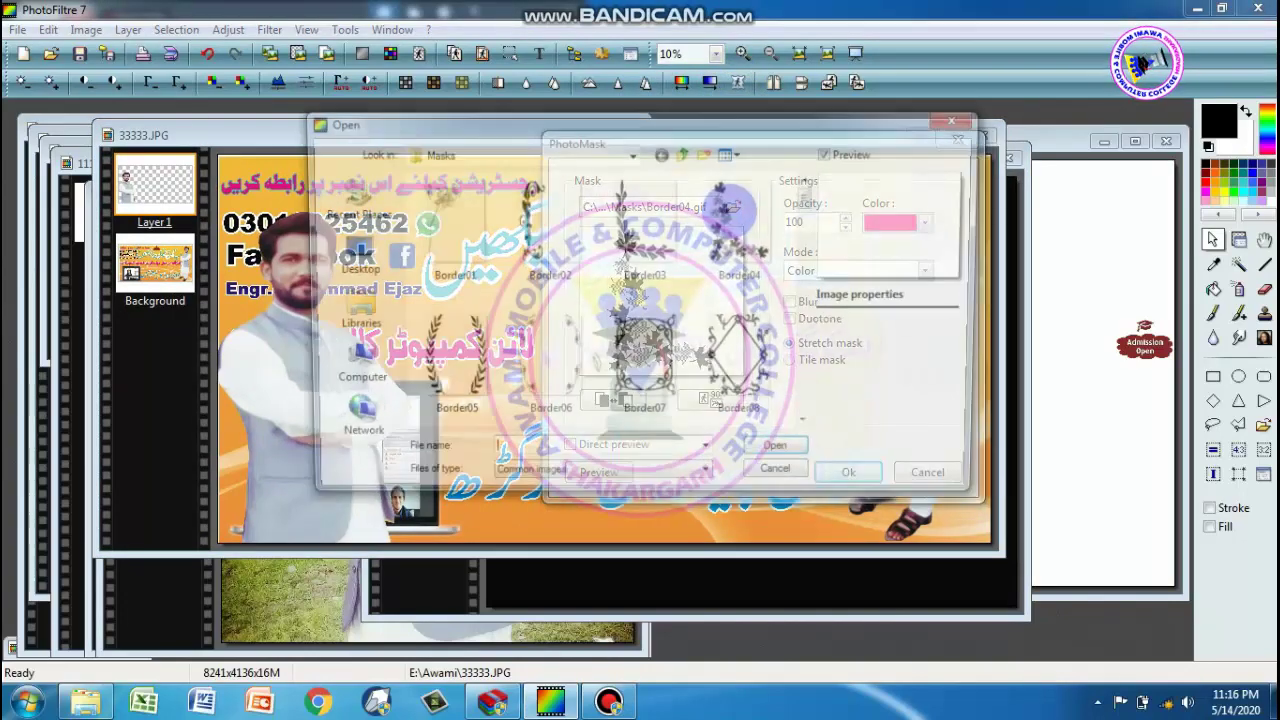
left_click(571, 354)
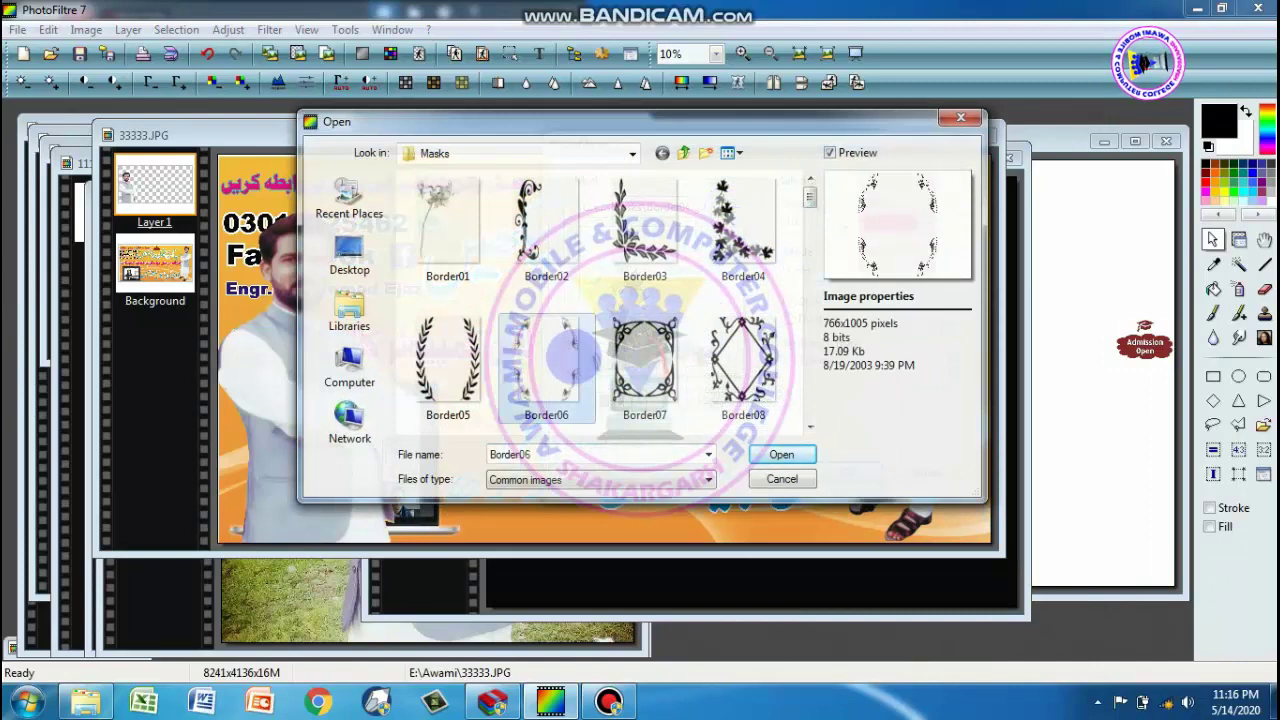
mouse_move(809, 196)
left_mouse_down()
mouse_move(810, 286)
mouse_move(809, 203)
left_mouse_up()
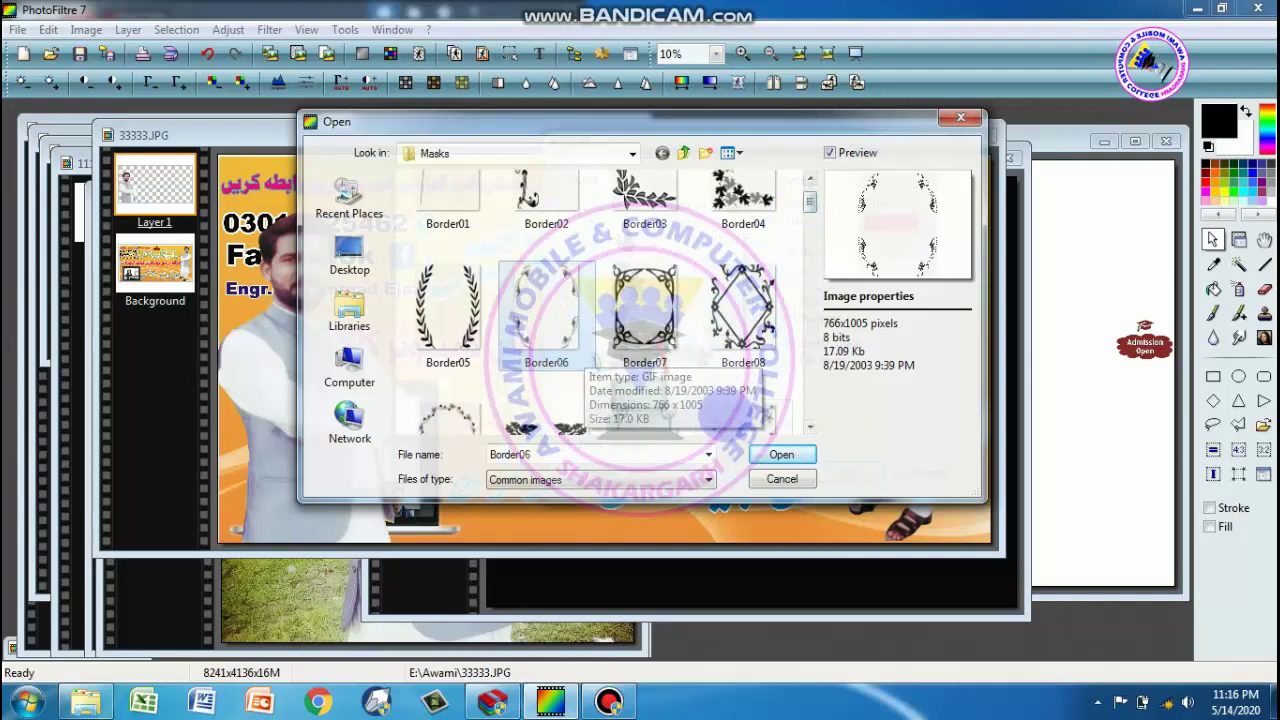
left_click(800, 452)
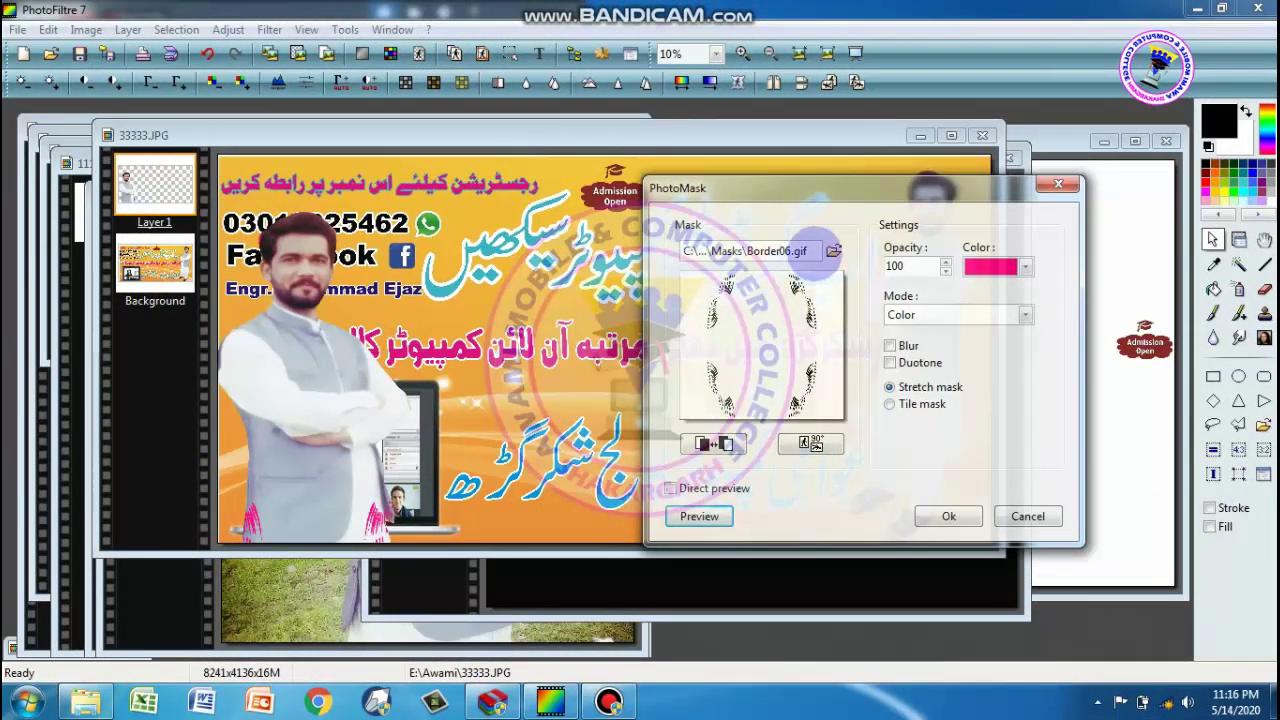
- Reload the Border04 leaf mask and move the dialog over the banner's left side
left_click(833, 251)
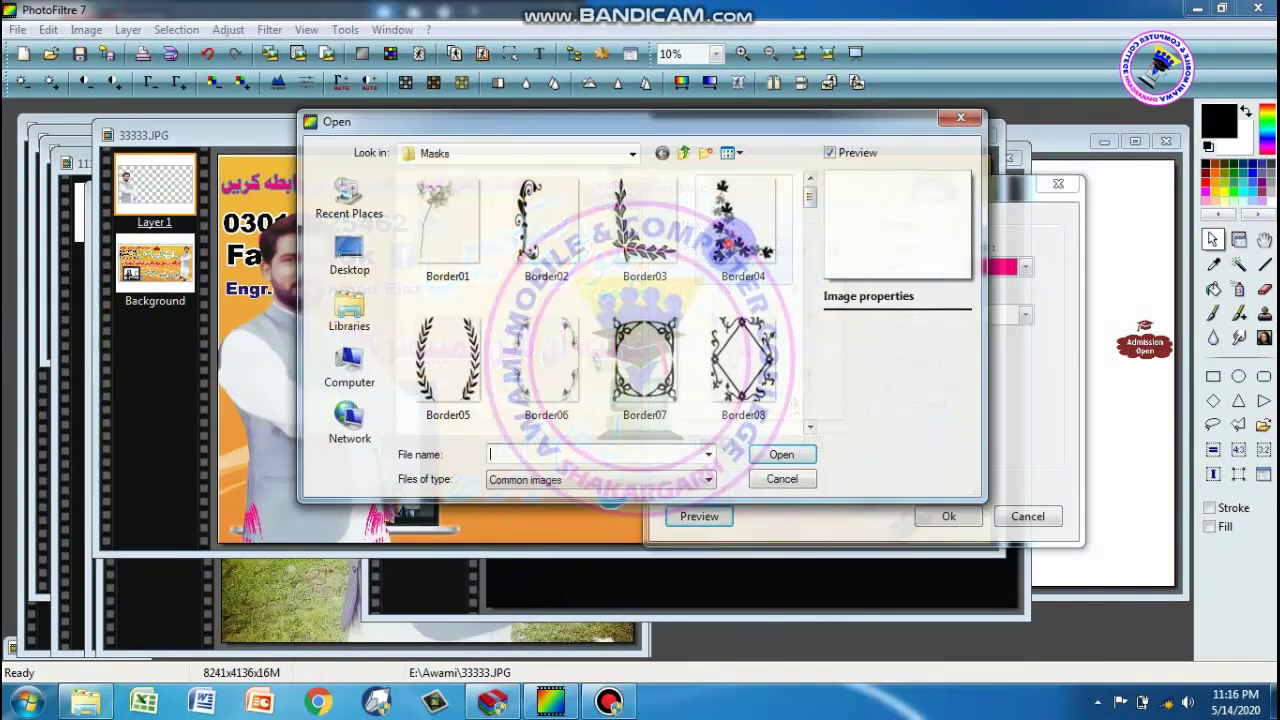
left_click(743, 228)
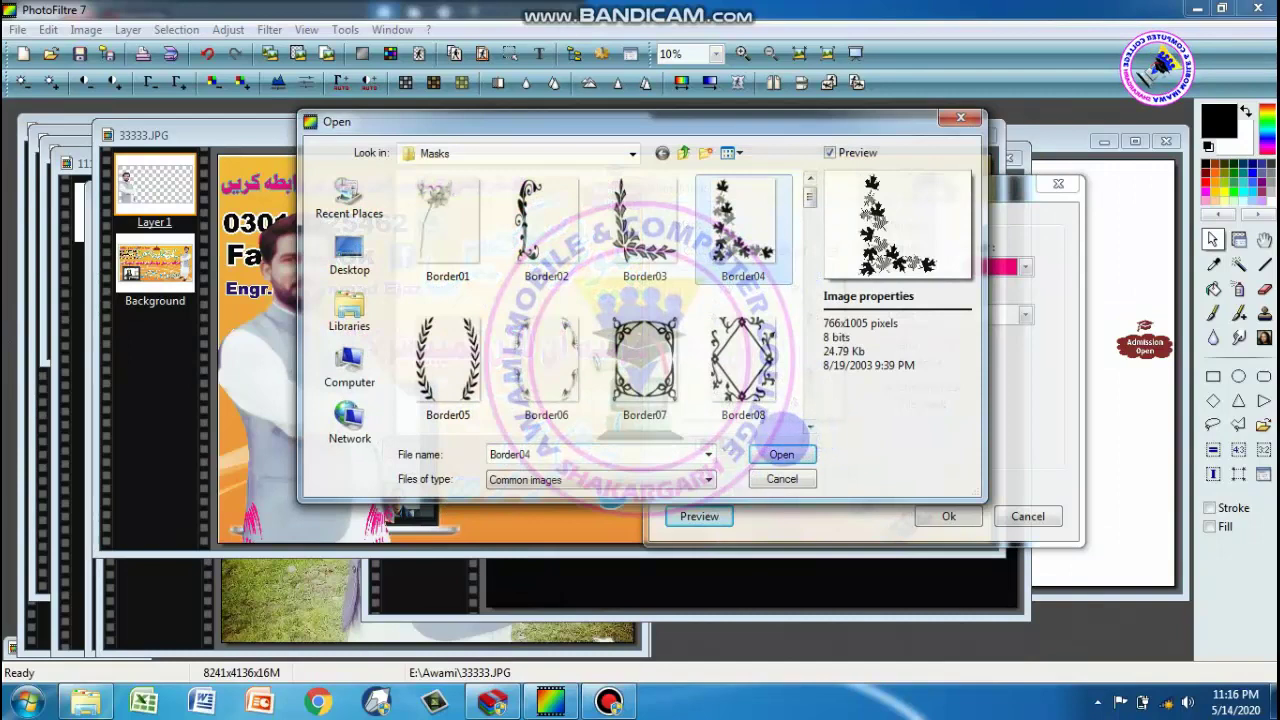
left_click(781, 454)
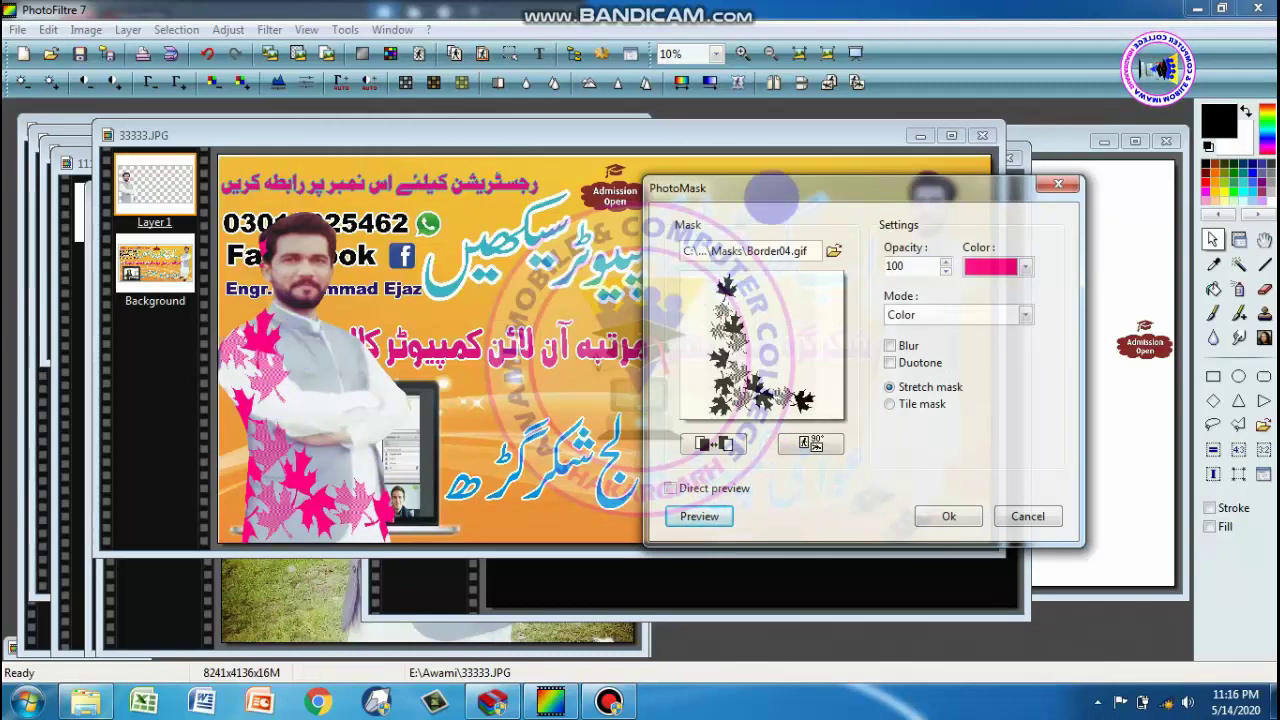
mouse_move(772, 188)
left_mouse_down()
mouse_move(322, 191)
mouse_move(332, 170)
left_mouse_up()
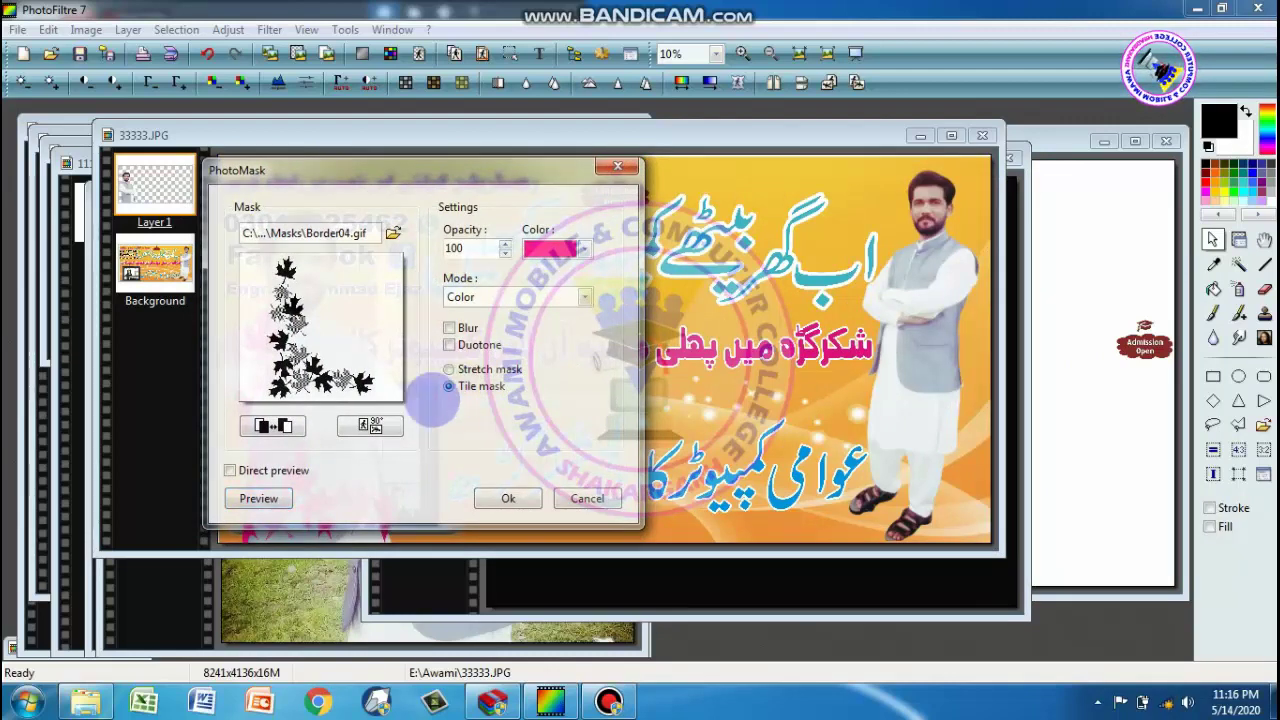
- Preview the mask, move the dialog right, and load the Border07 frame mask
left_click(262, 498)
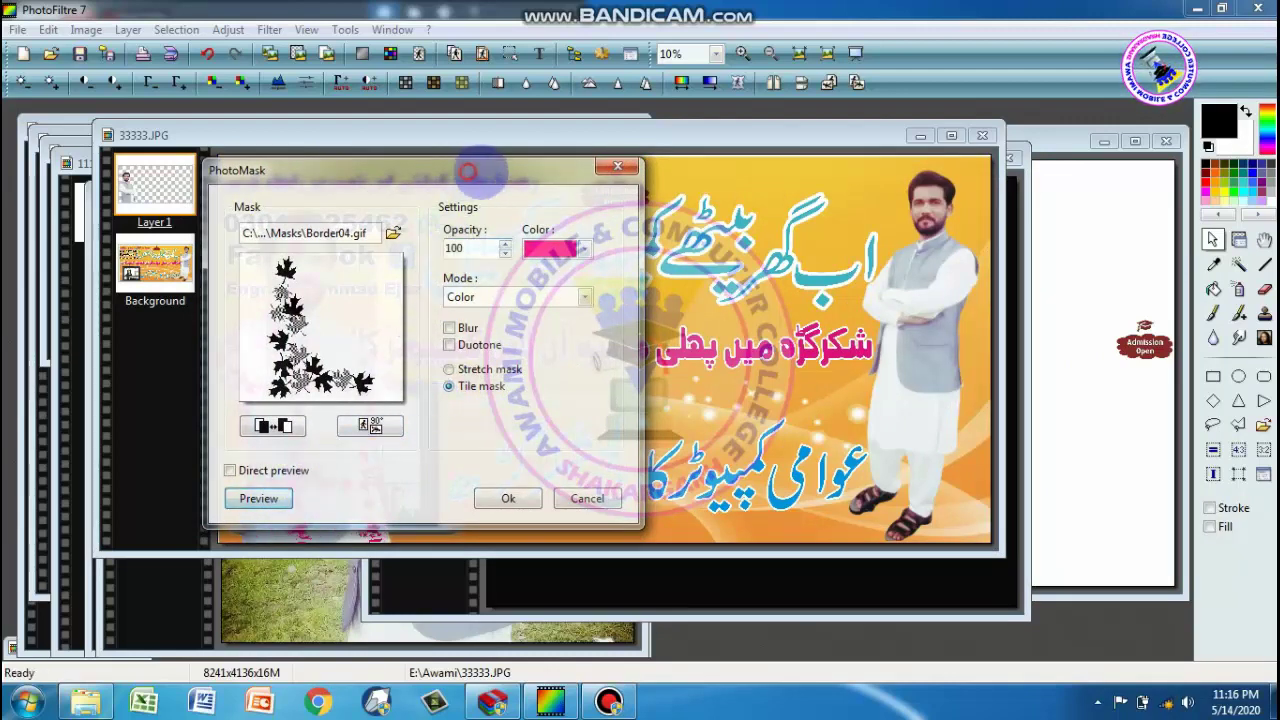
left_click_drag(467, 172, 886, 201)
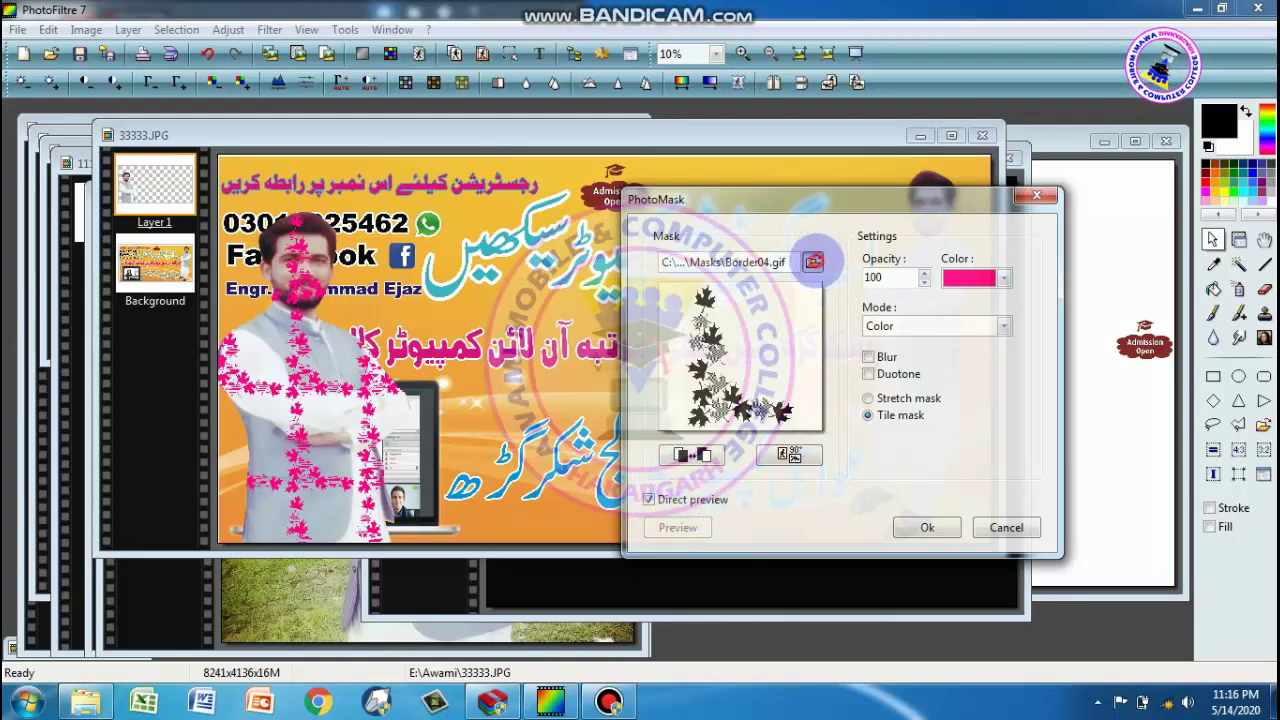
left_click(813, 261)
left_click(645, 360)
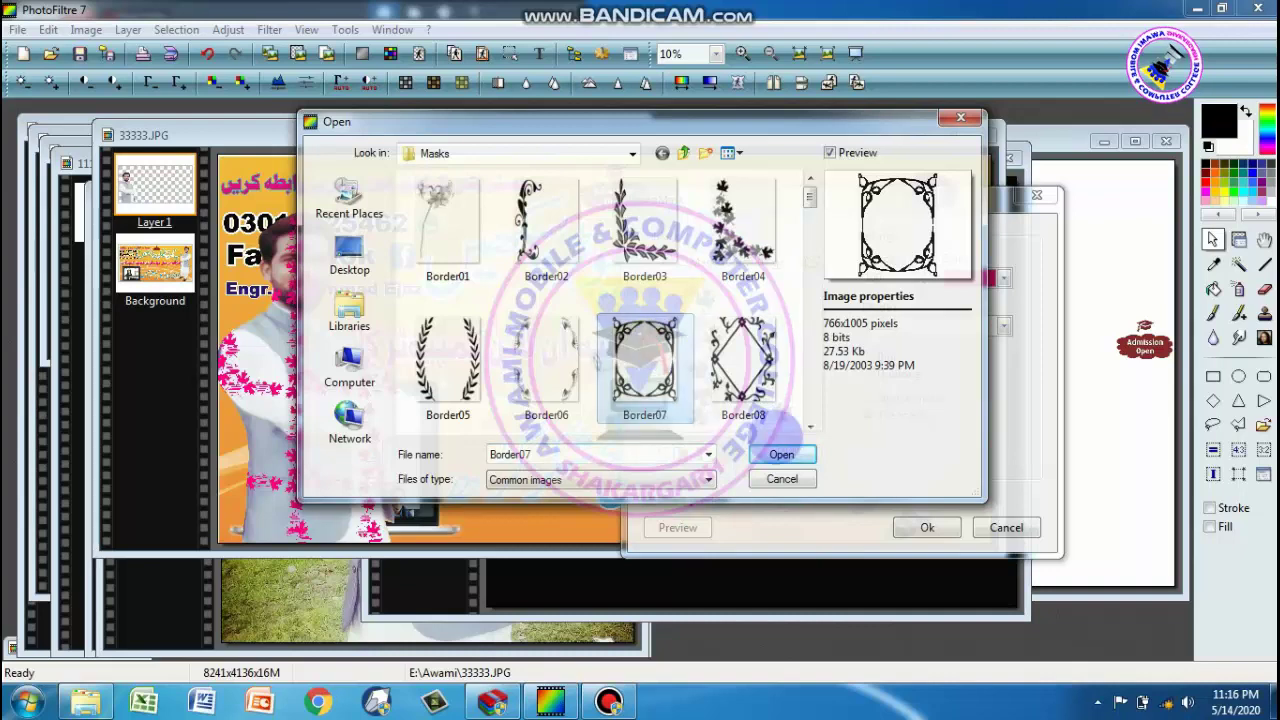
left_click(780, 455)
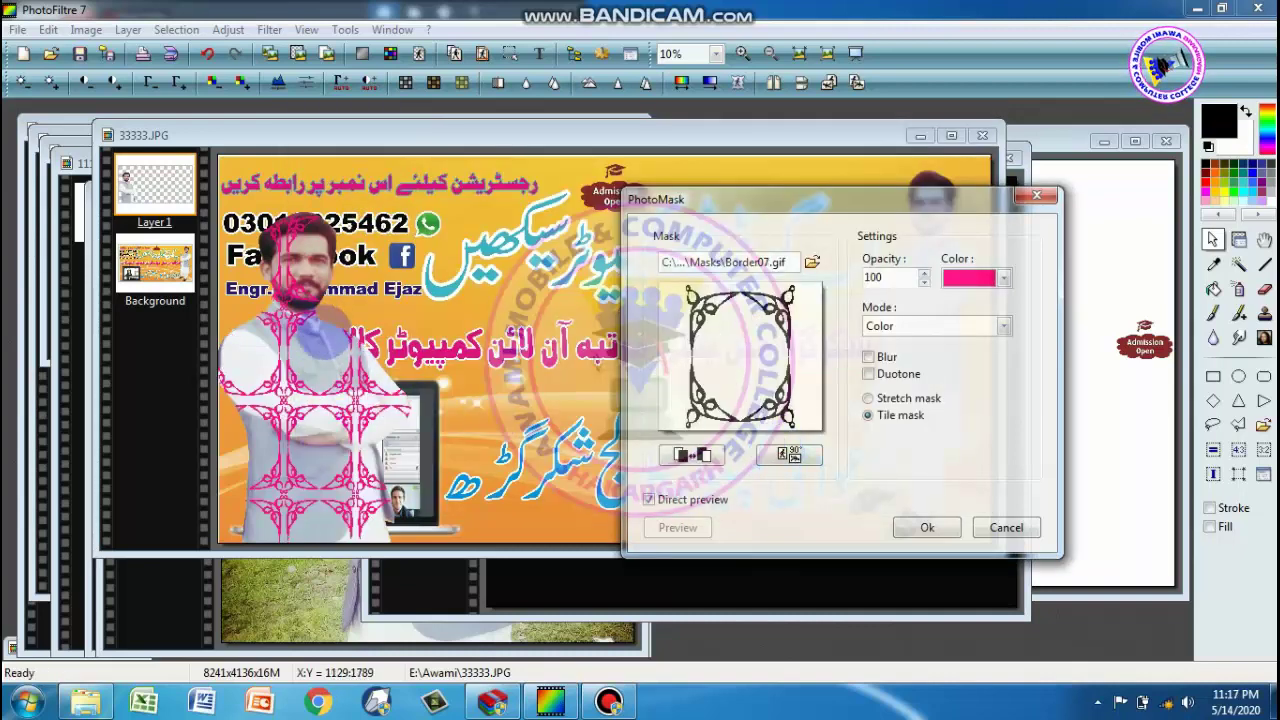
left_click(813, 262)
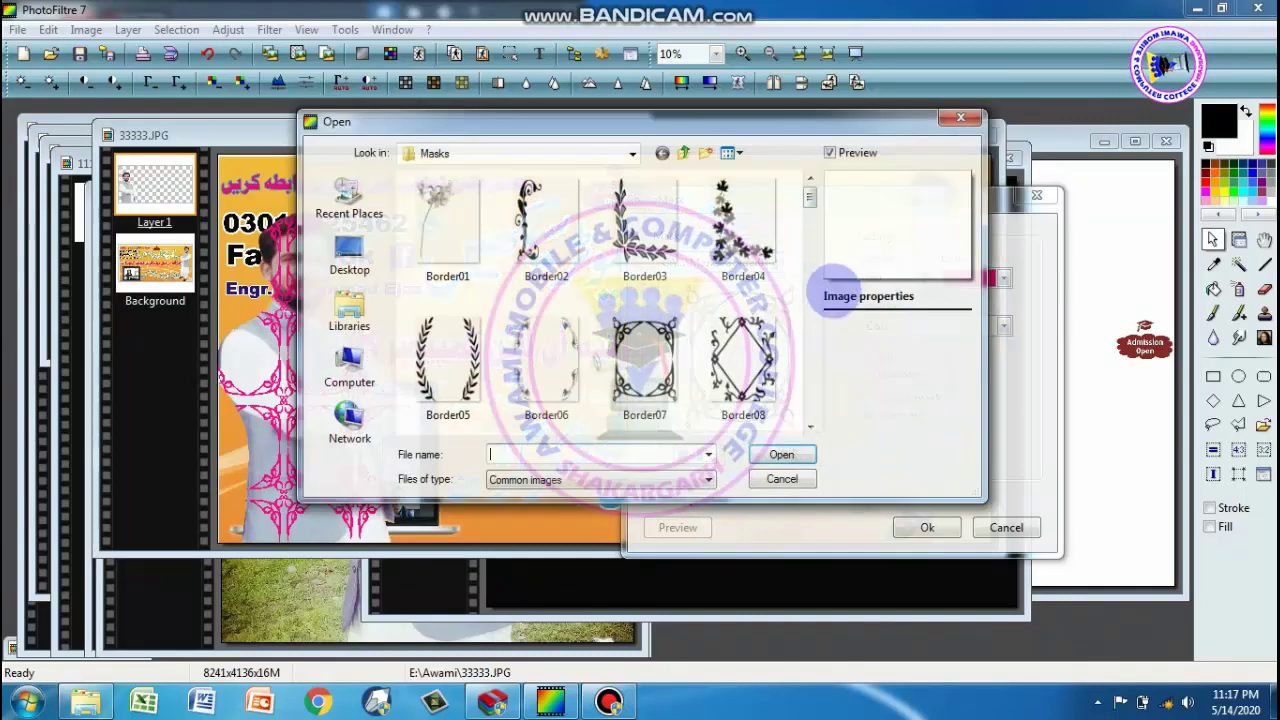
- Load the Border02 swirl mask and change its colour to cyan (0, 255, 255)
left_click(731, 258)
left_click(652, 251)
left_click(560, 255)
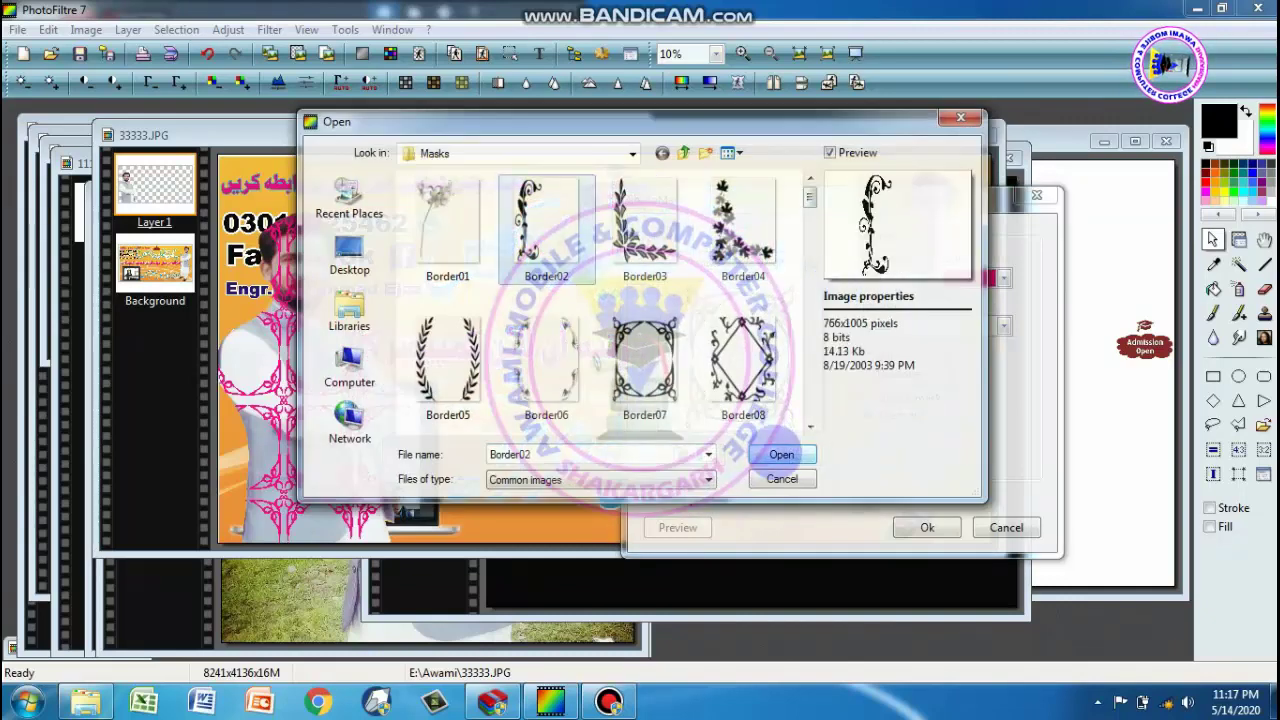
left_click(782, 454)
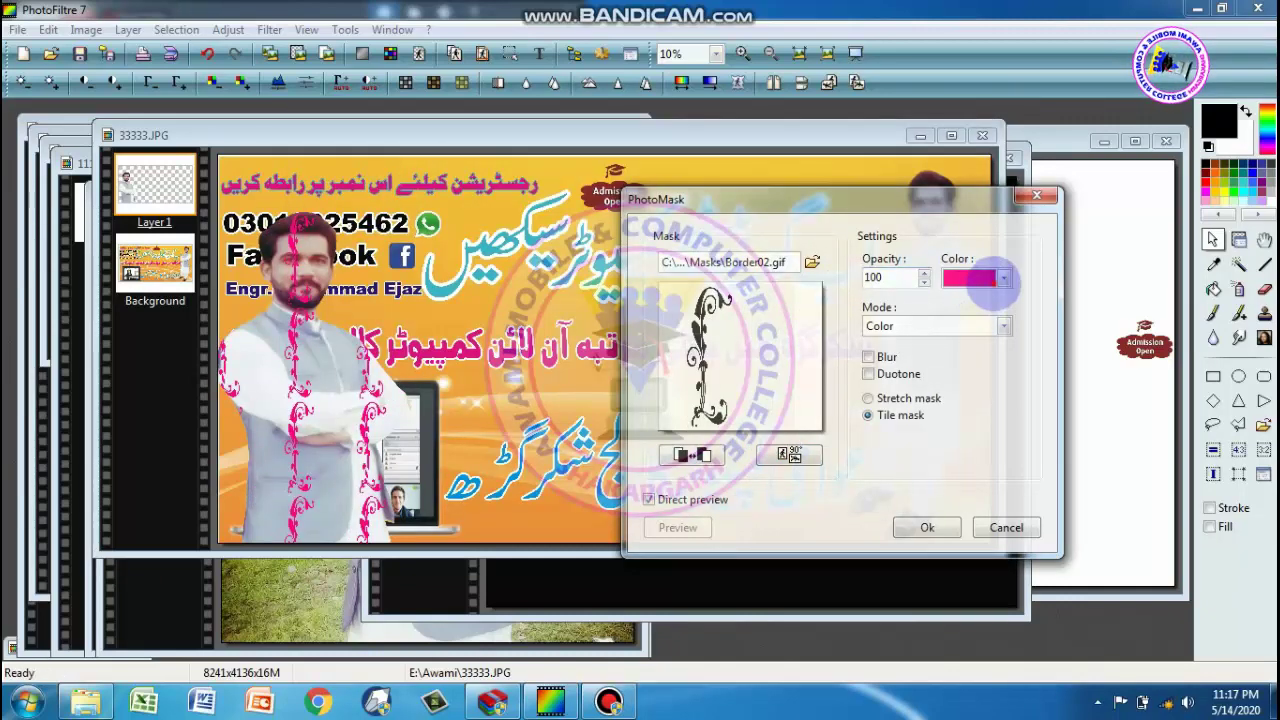
left_click(985, 280)
left_click(523, 213)
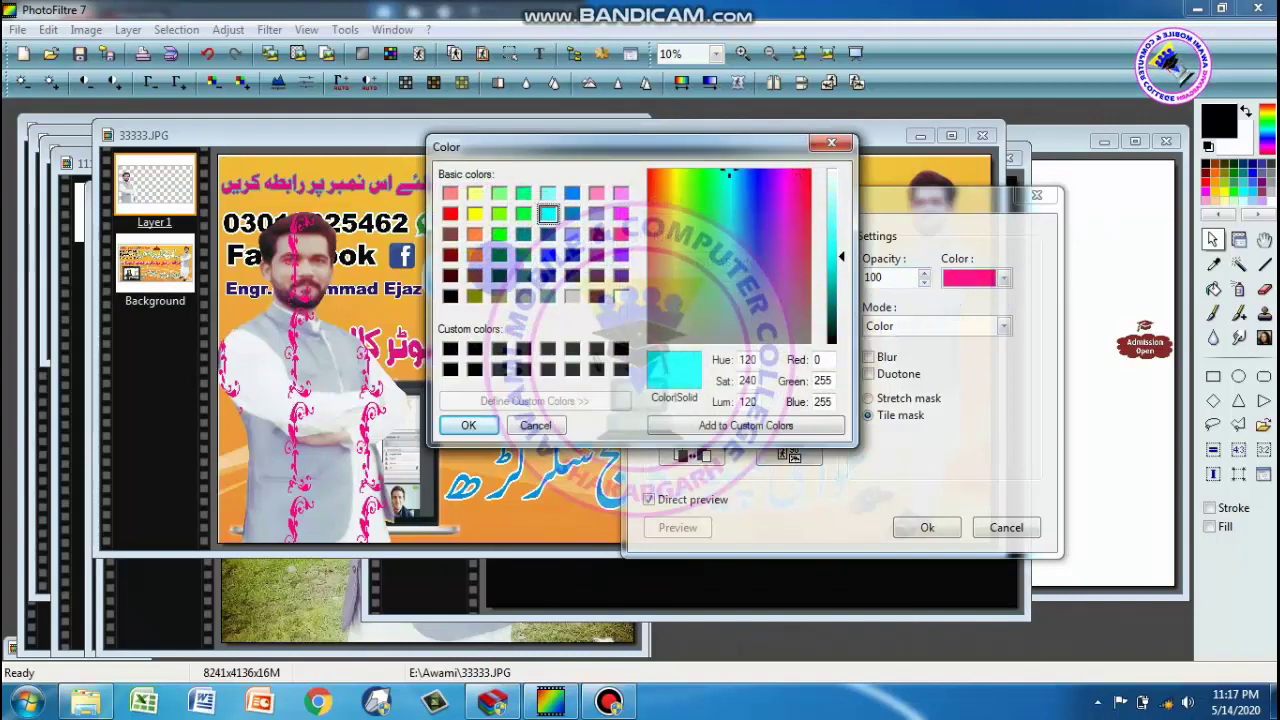
left_click(488, 425)
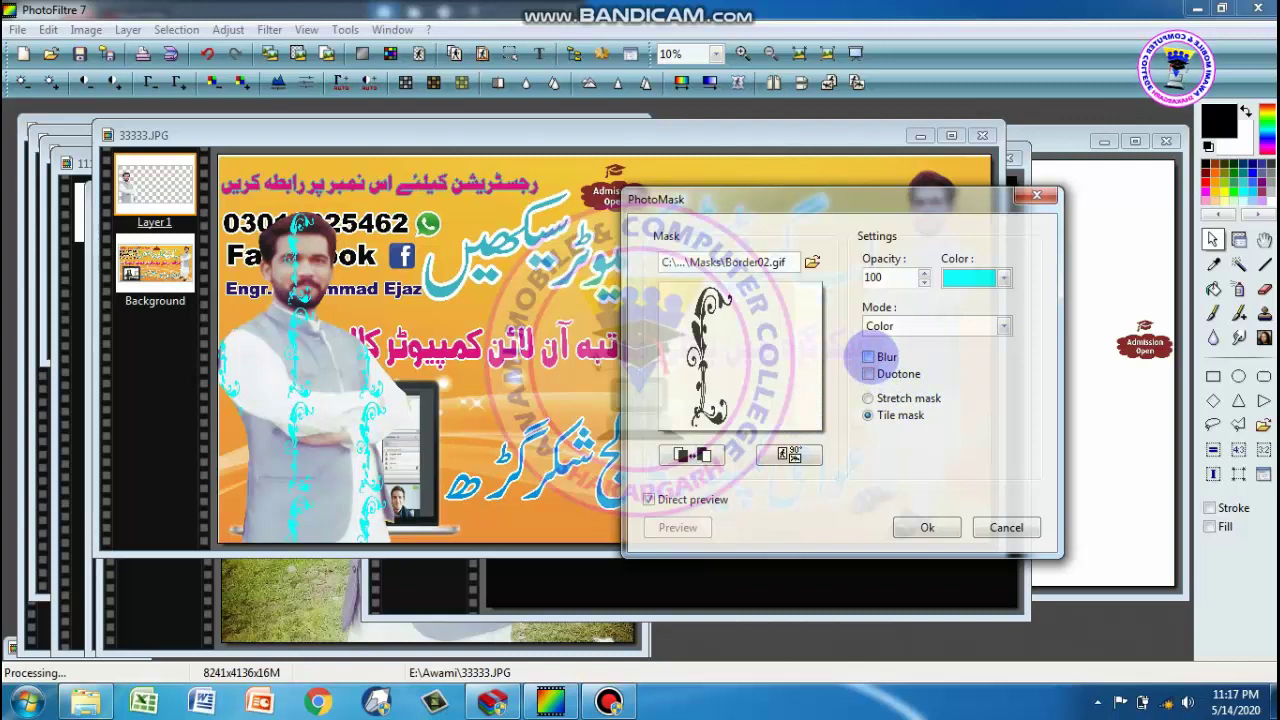
- Leave Blur off, stretch the Border02 mask, and set its mode to Grayscale
left_click(868, 357)
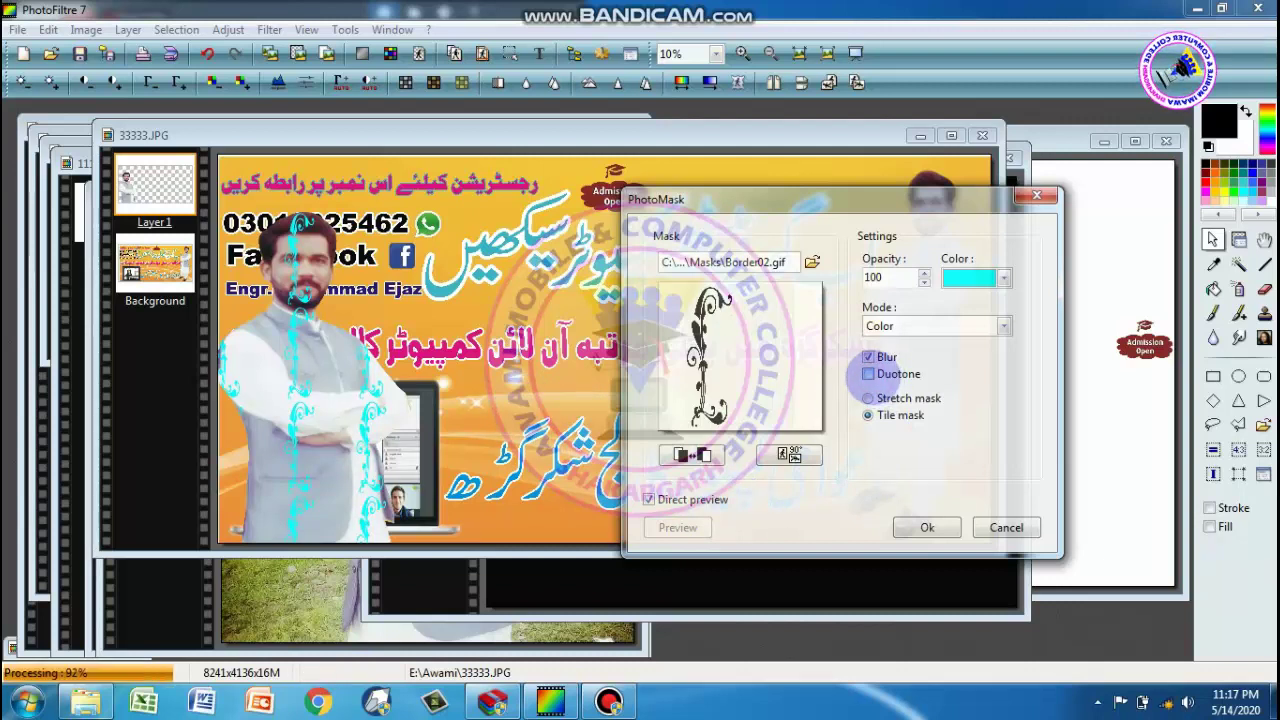
left_click(868, 374)
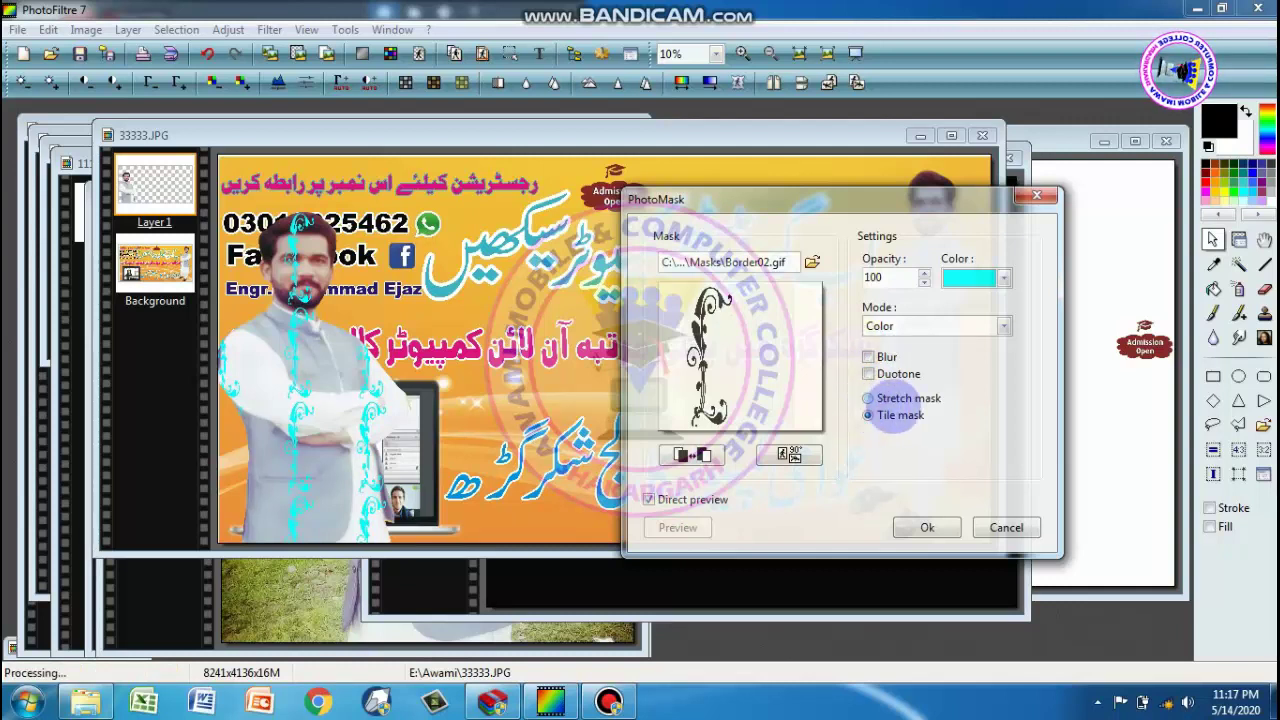
left_click(900, 399)
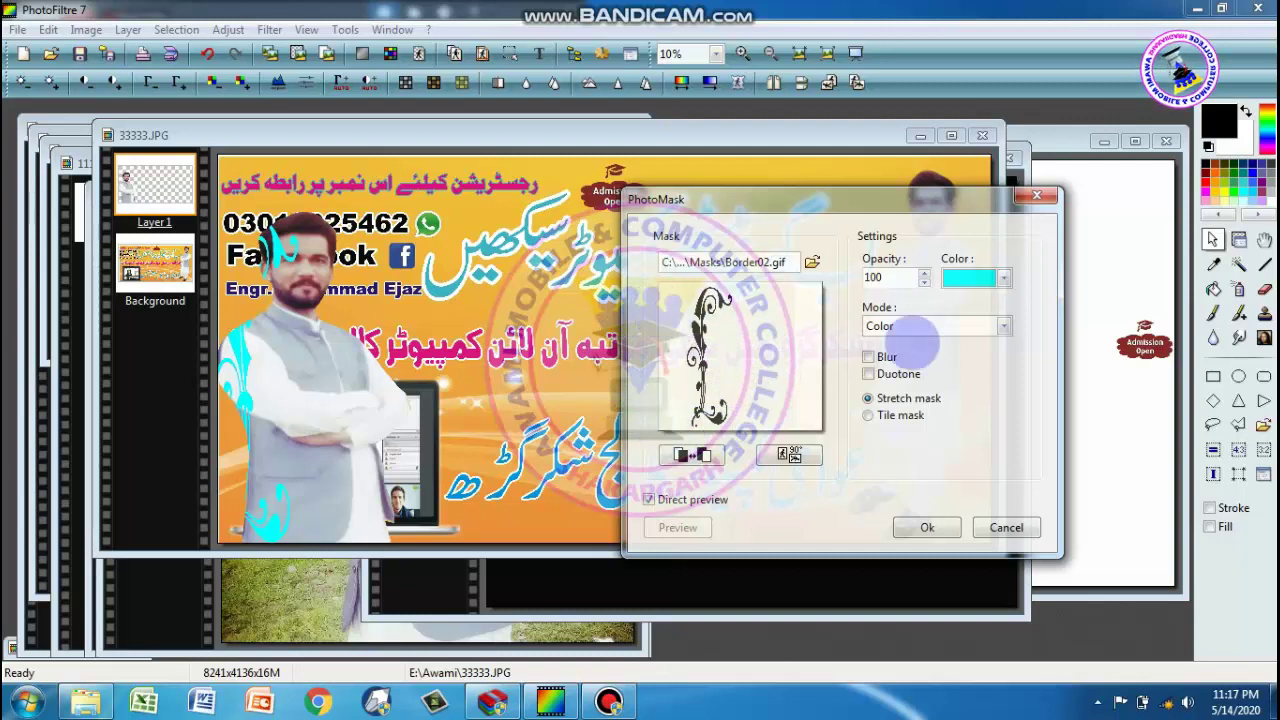
left_click(937, 328)
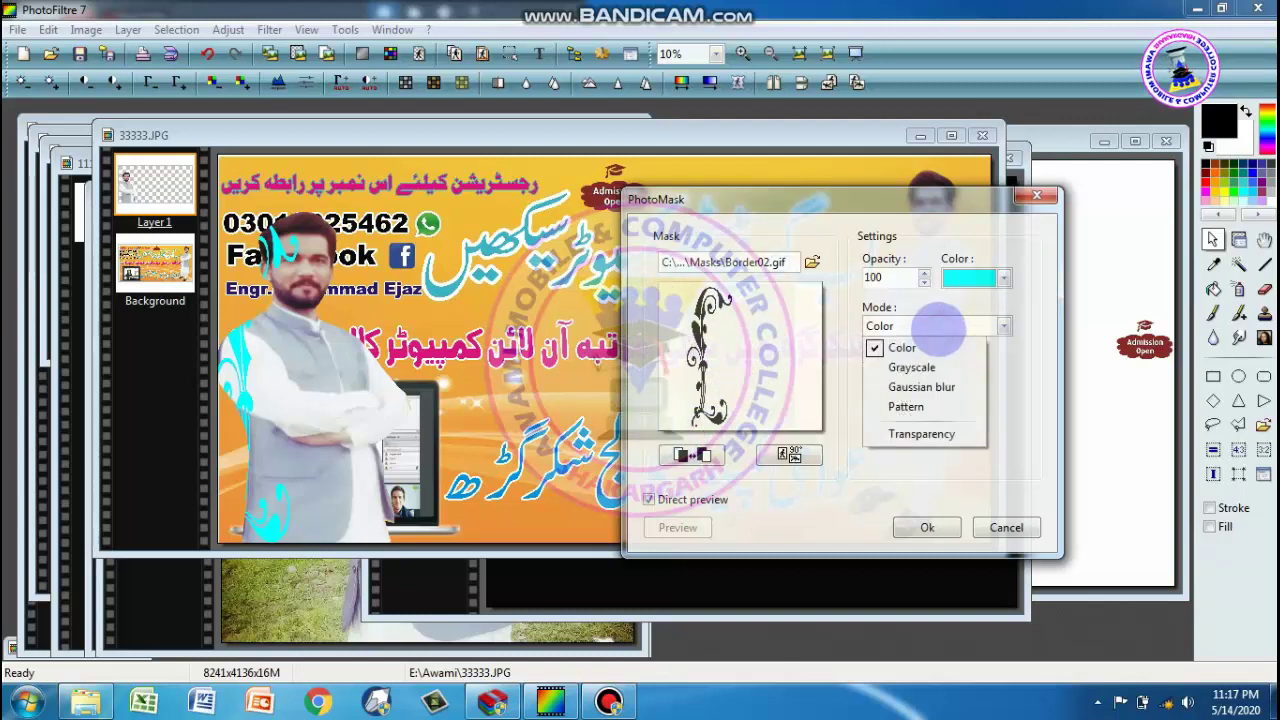
left_click(928, 367)
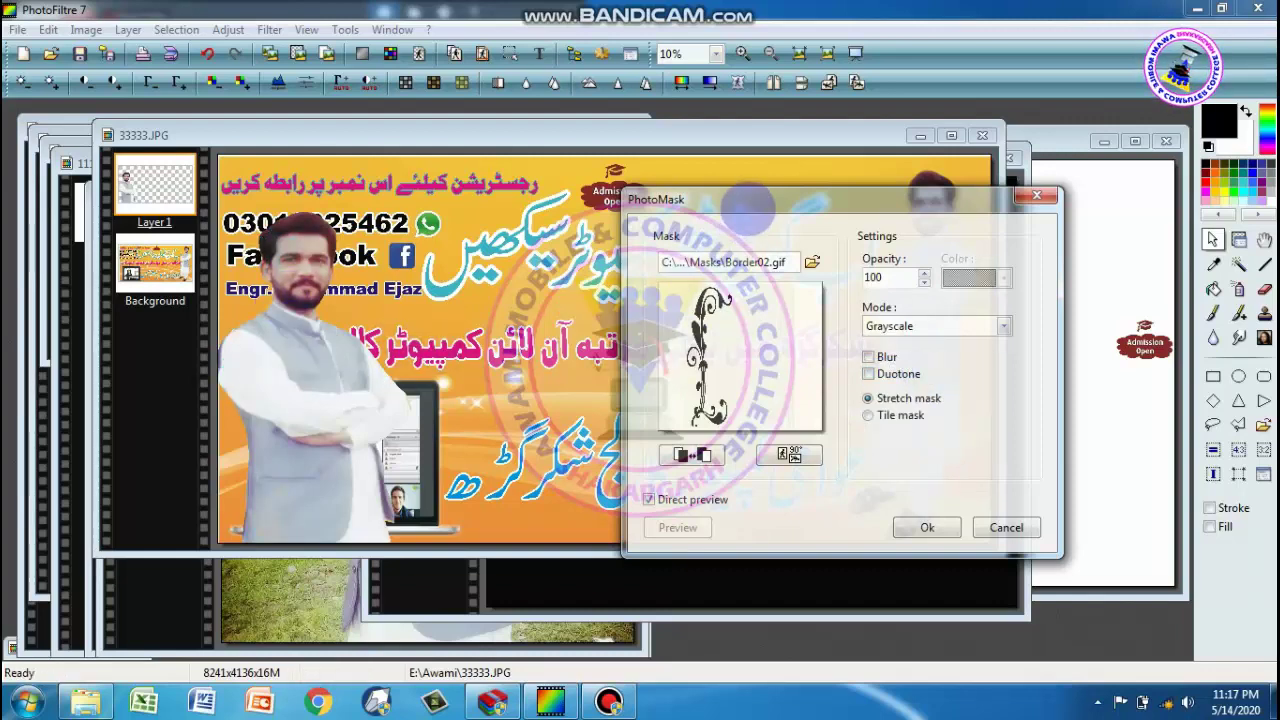
left_click_drag(749, 195, 579, 185)
- Load the Camera10 mask in PhotoMask and move the dialog to uncover the banner
left_click(642, 251)
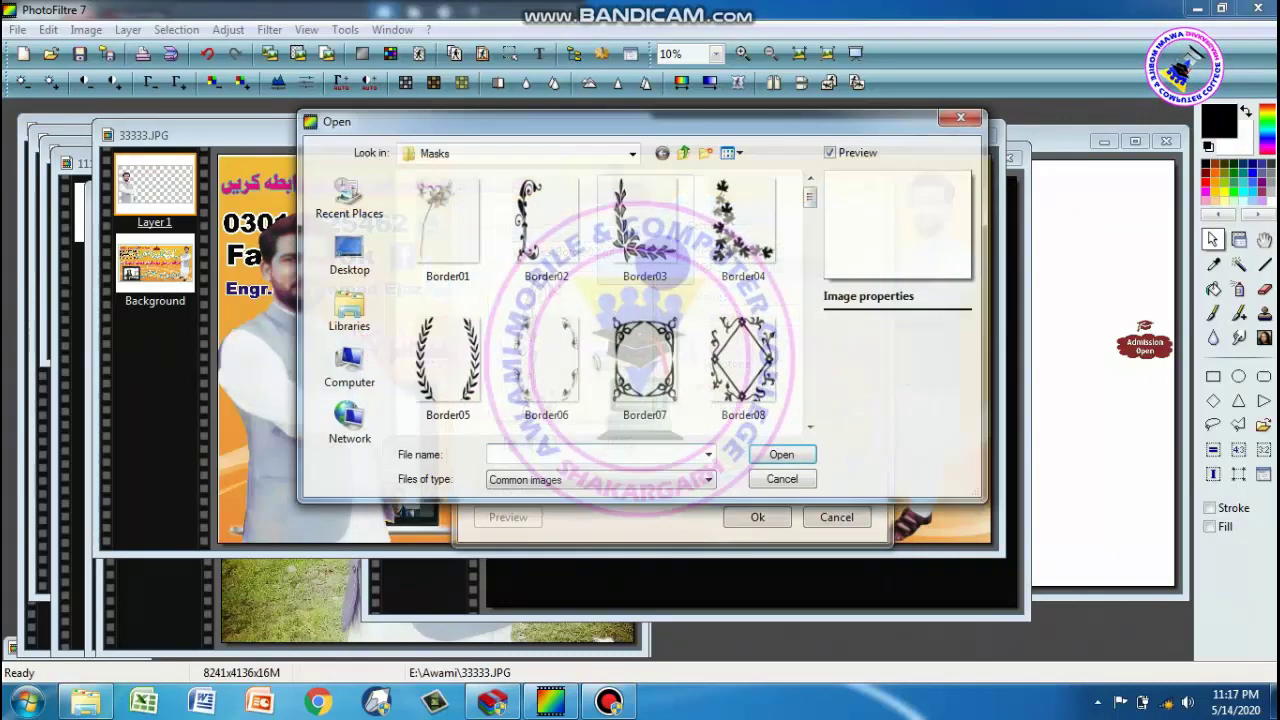
left_click_drag(810, 197, 814, 257)
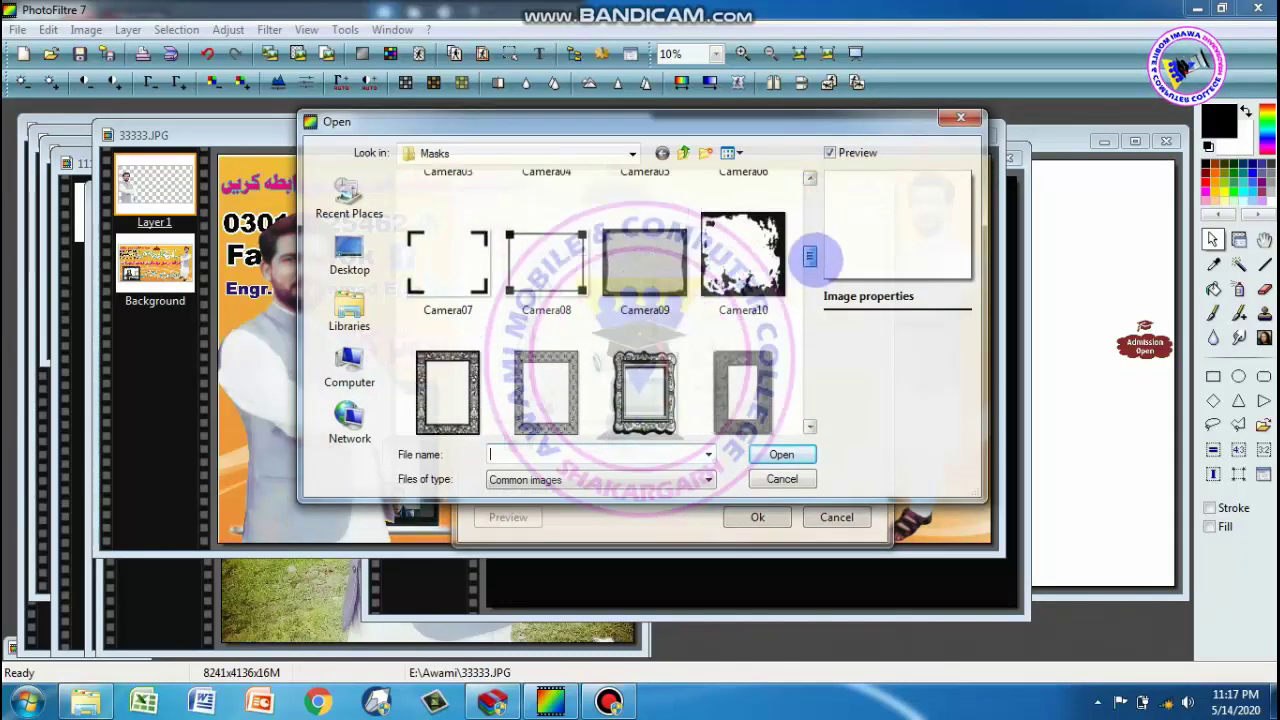
double_click(763, 267)
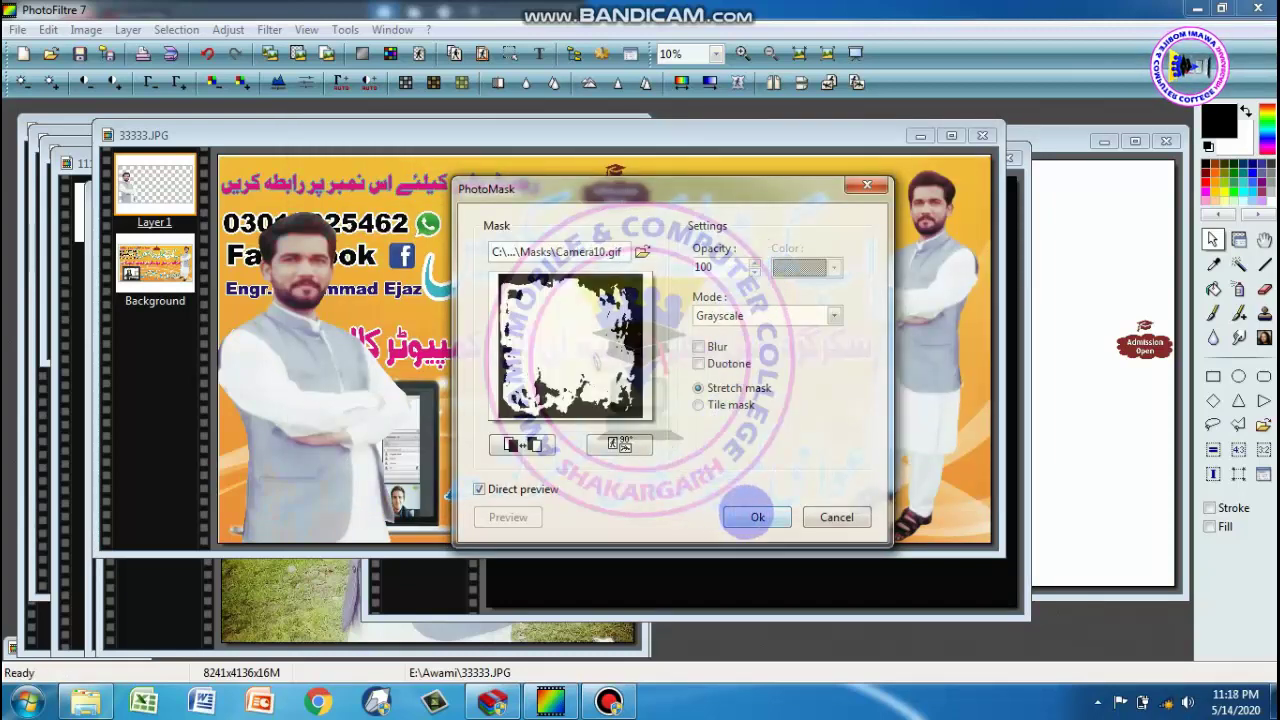
mouse_move(690, 190)
left_mouse_down()
mouse_move(690, 296)
mouse_move(744, 433)
mouse_move(649, 191)
left_mouse_up()
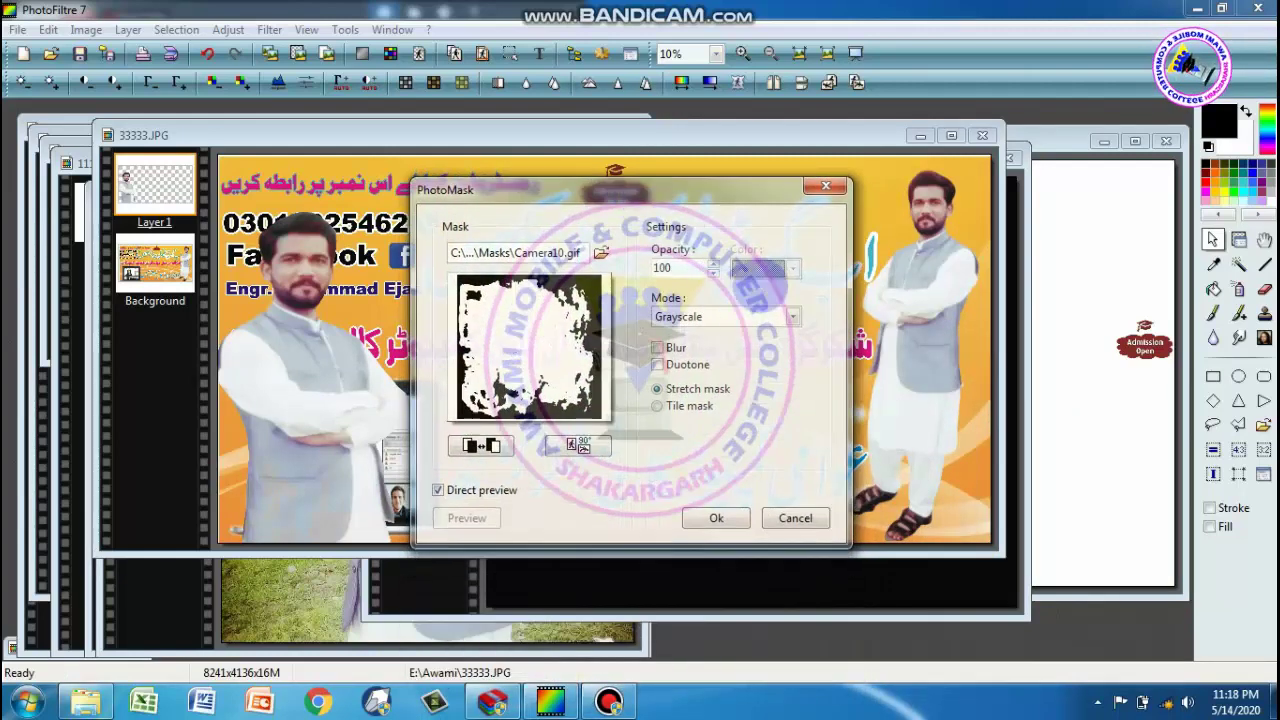
- Try the Camera10 mask in Color, Grayscale and Gaussian blur modes
left_click(716, 316)
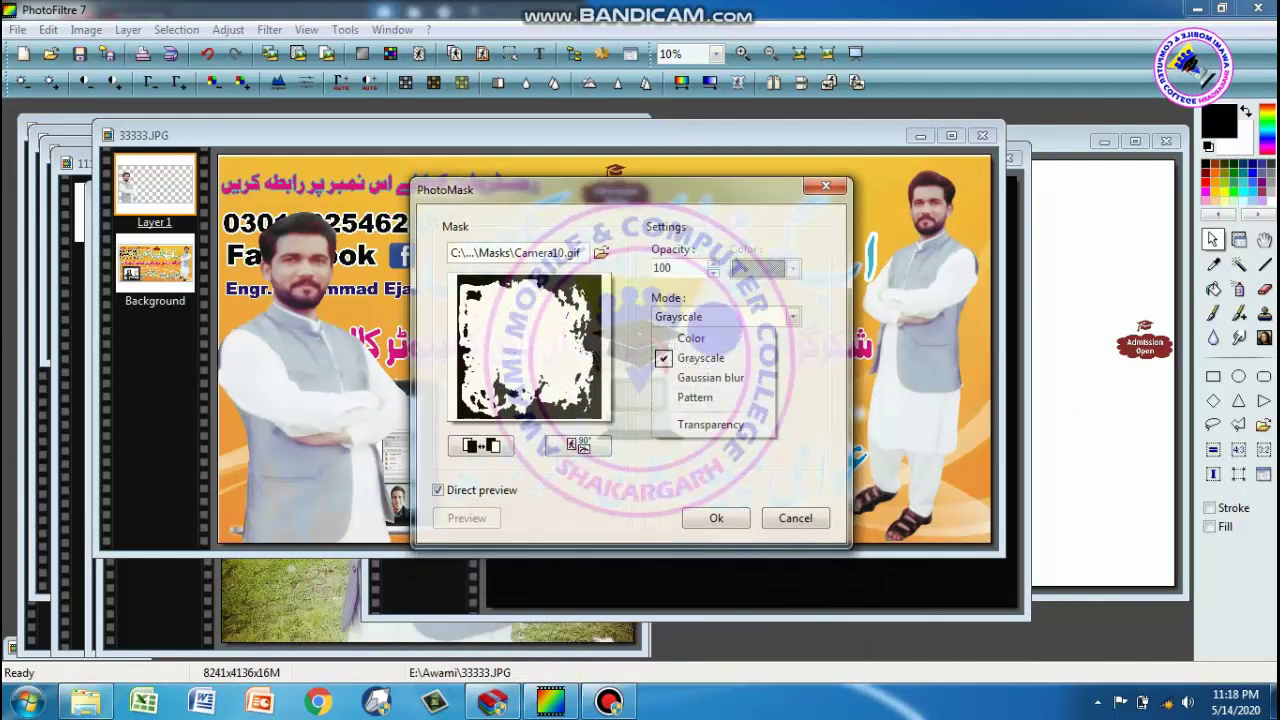
left_click(700, 357)
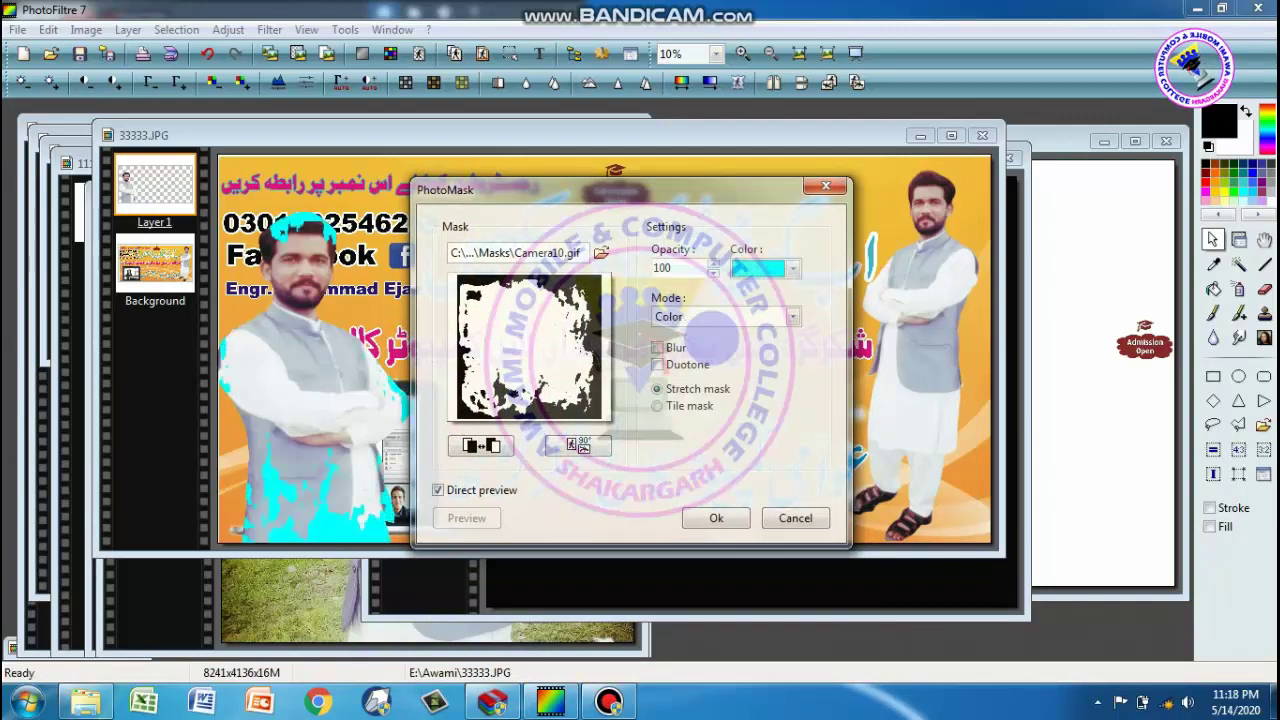
left_click(730, 316)
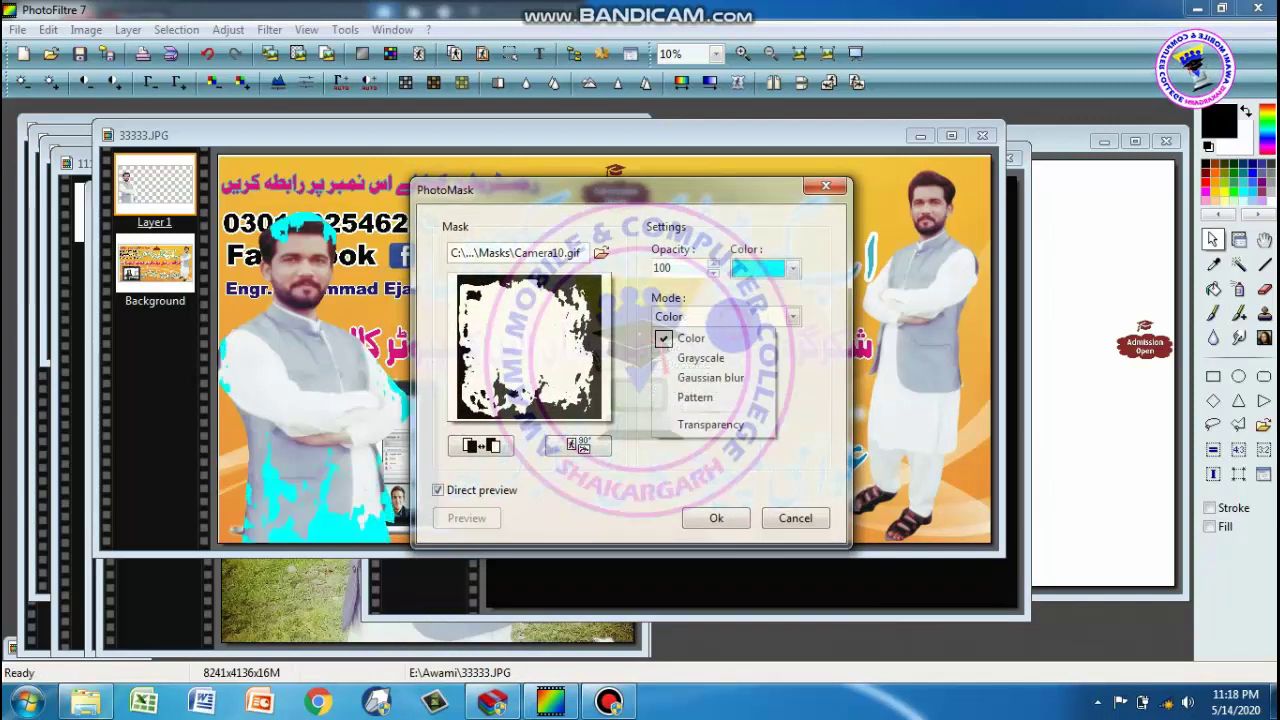
left_click(724, 357)
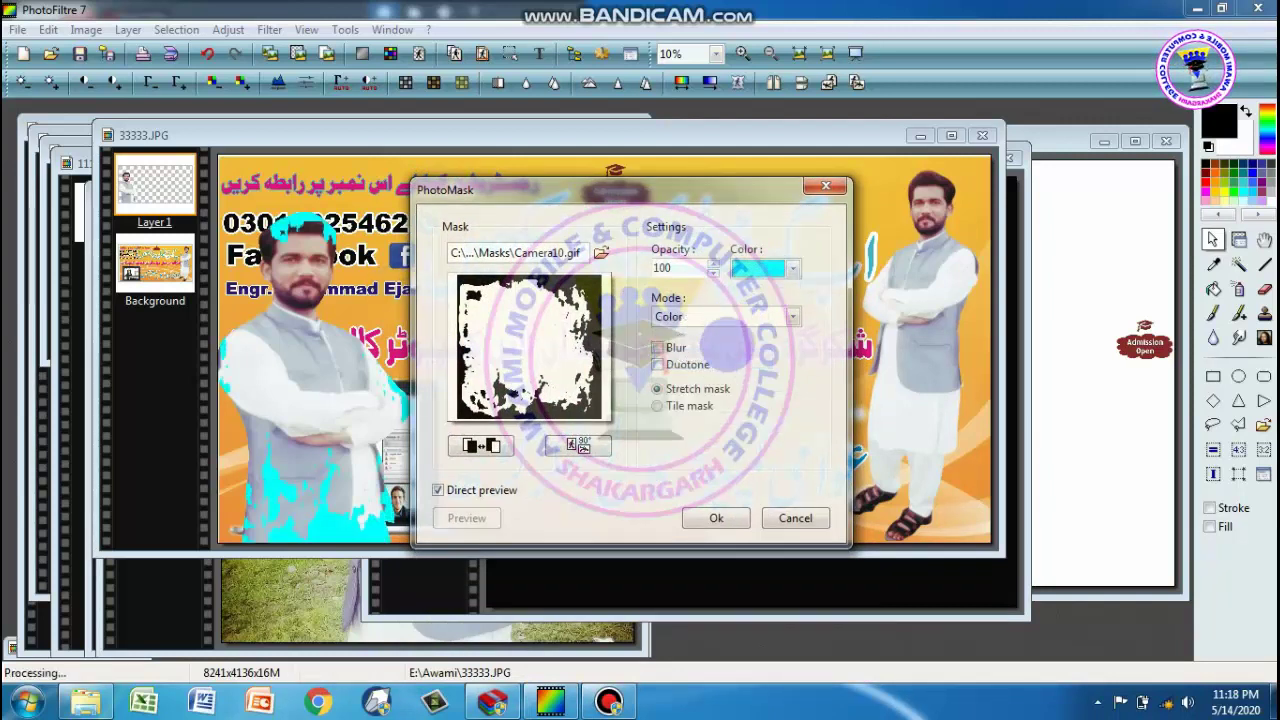
left_click(725, 316)
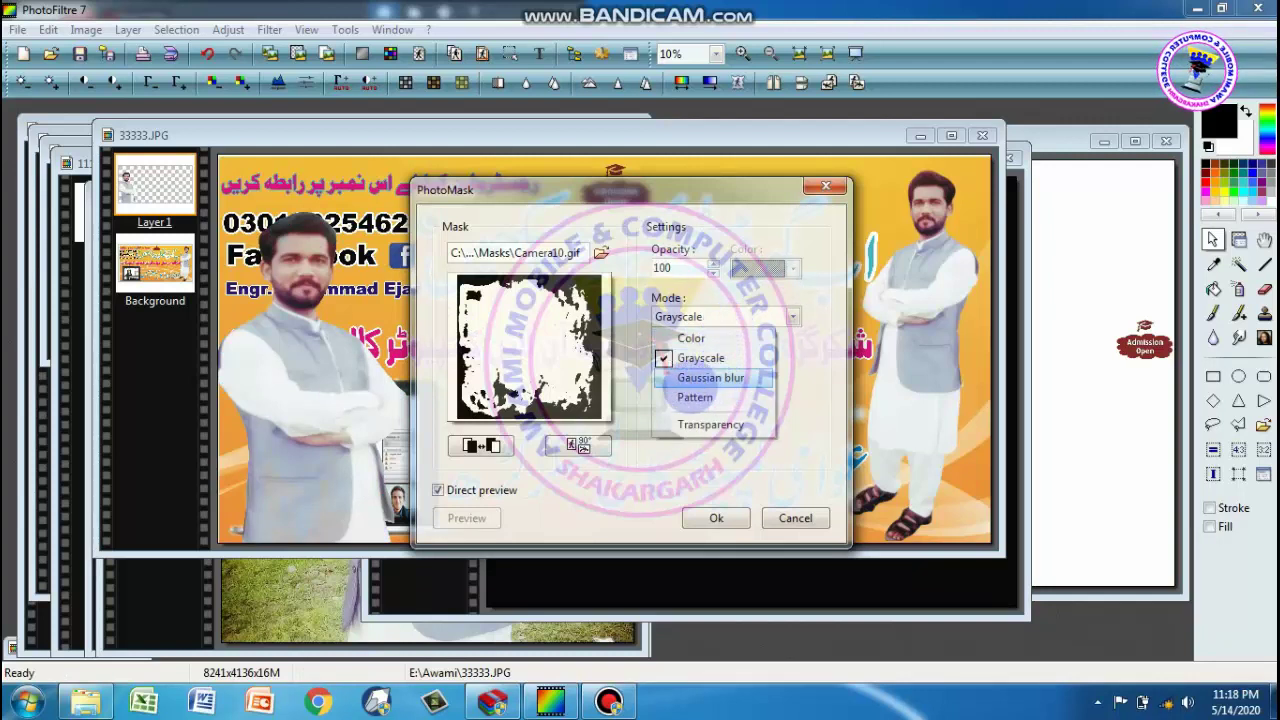
left_click(712, 380)
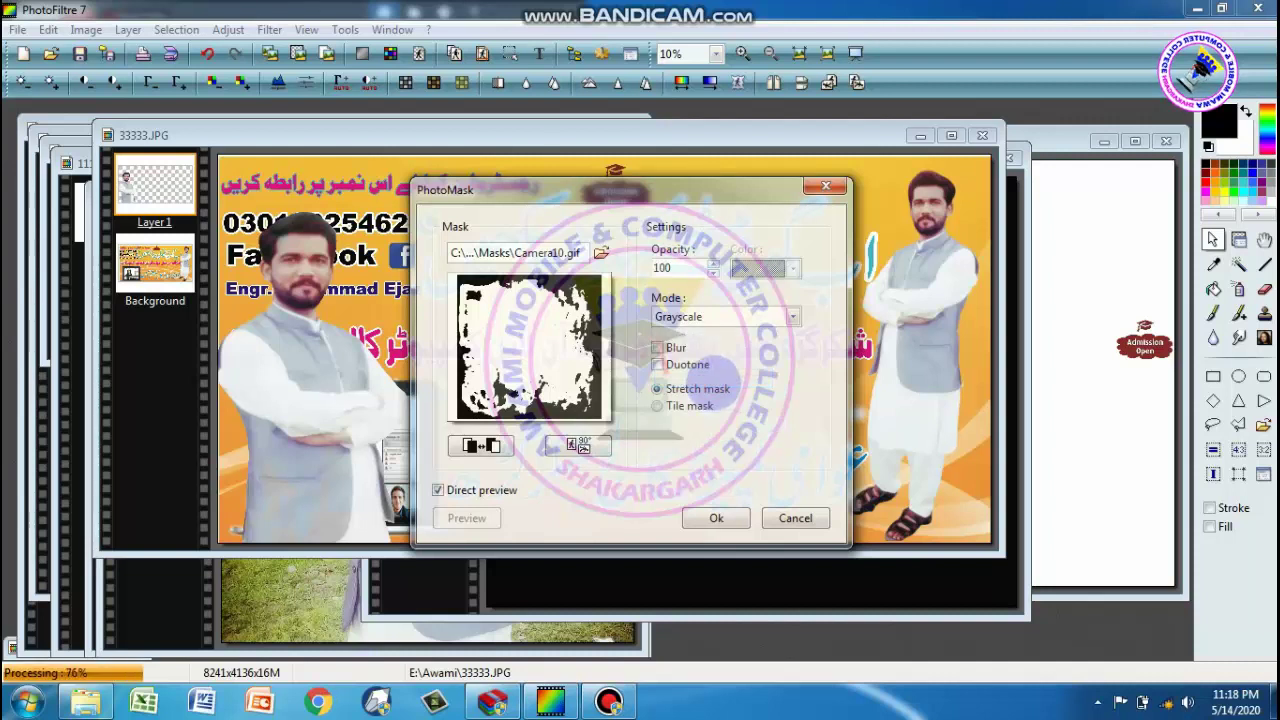
left_click(722, 316)
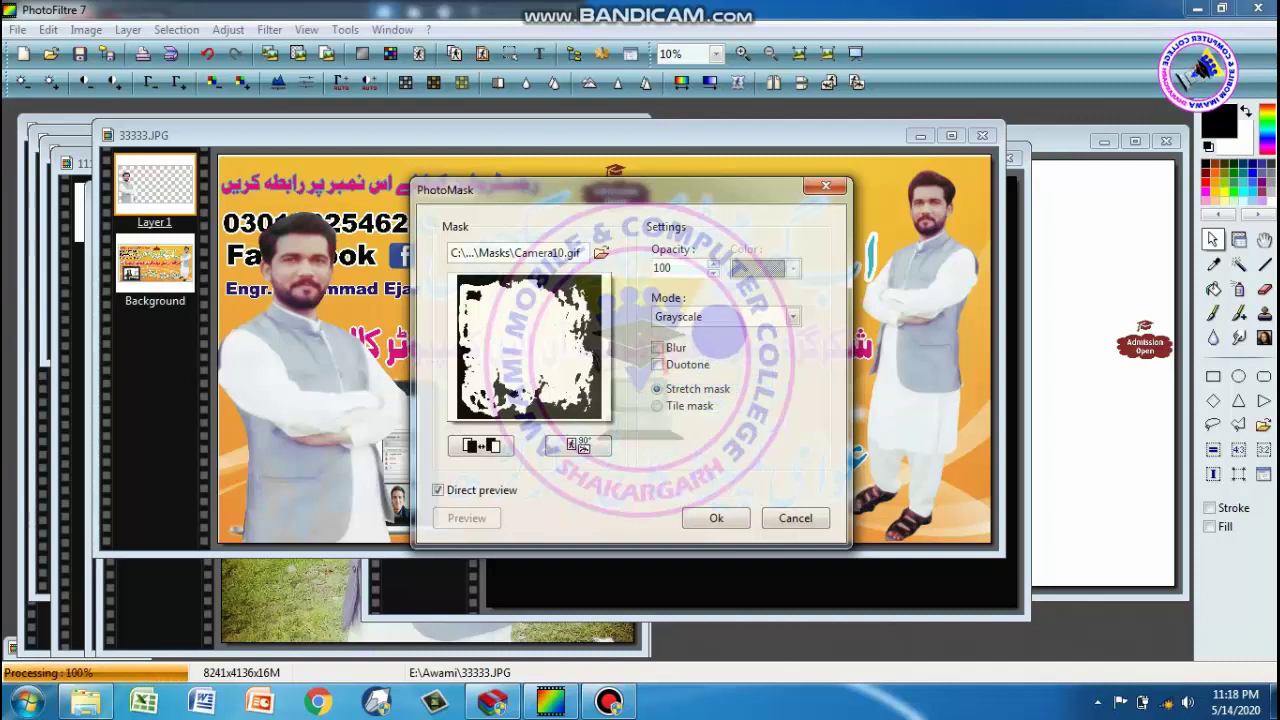
left_click(712, 378)
left_click(722, 318)
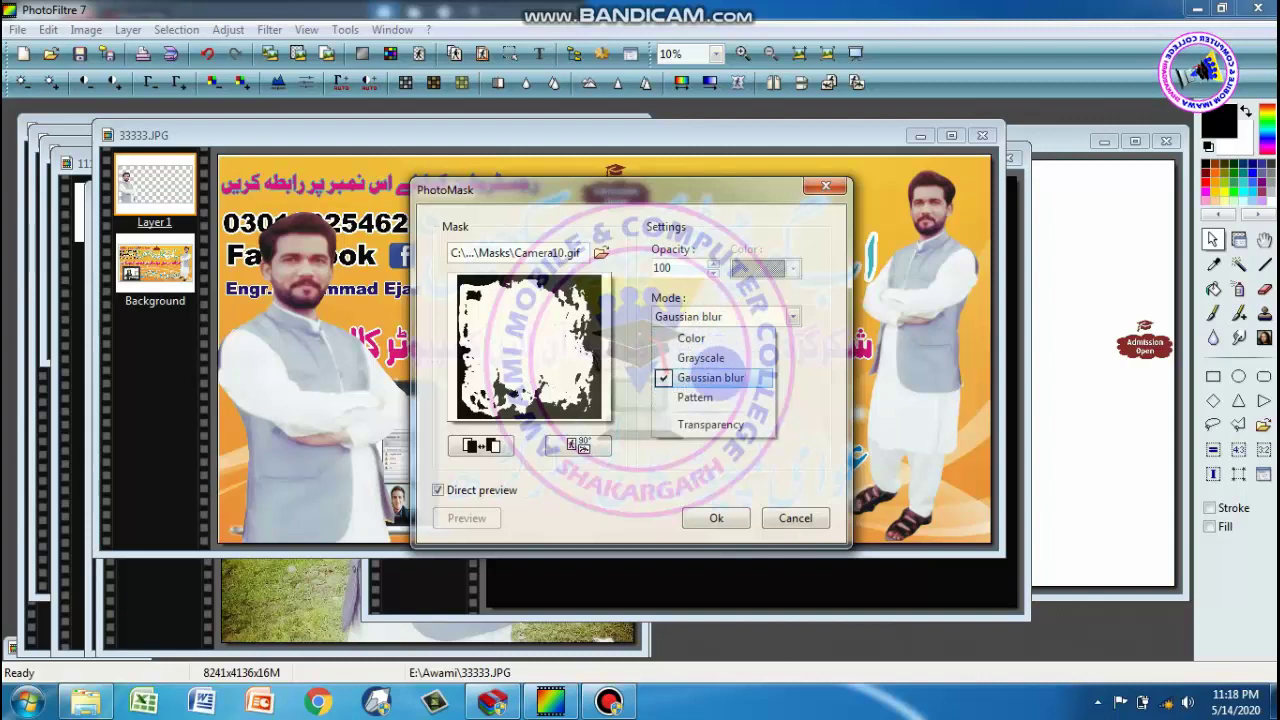
left_click(712, 380)
- Try Pattern mode with the Color03.jpg fill, then cancel the mask
left_click(722, 316)
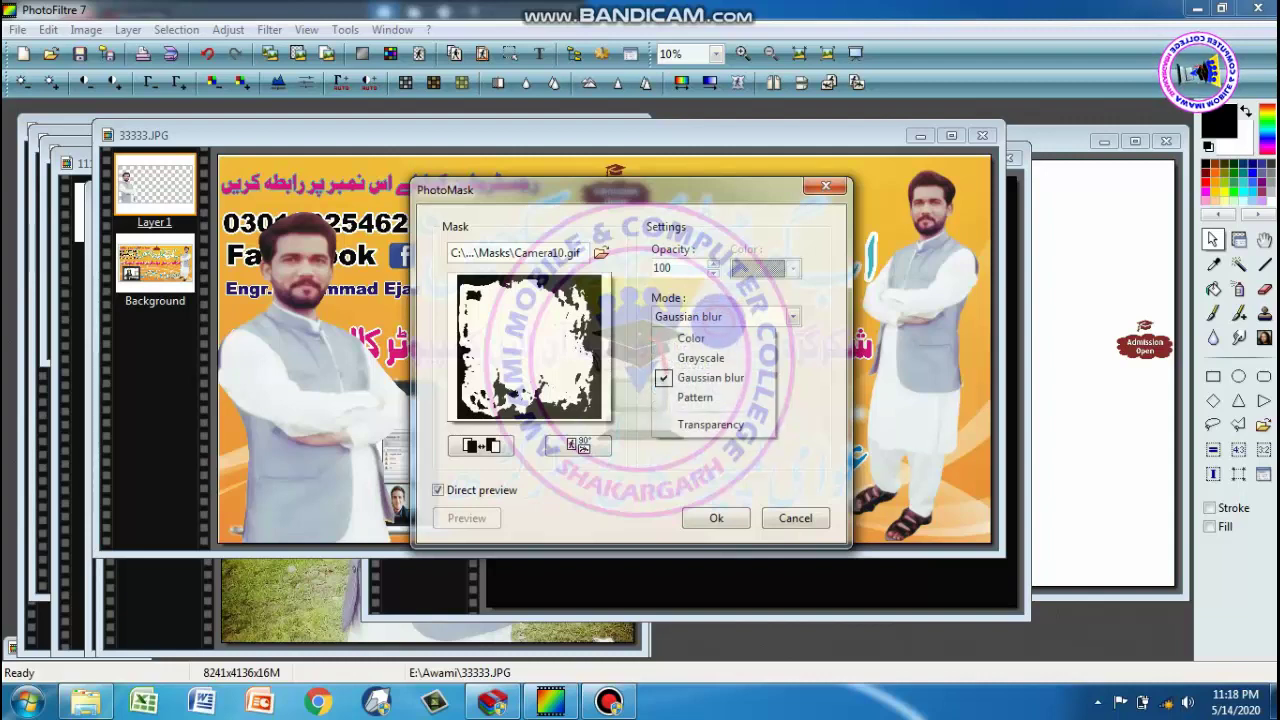
left_click(700, 392)
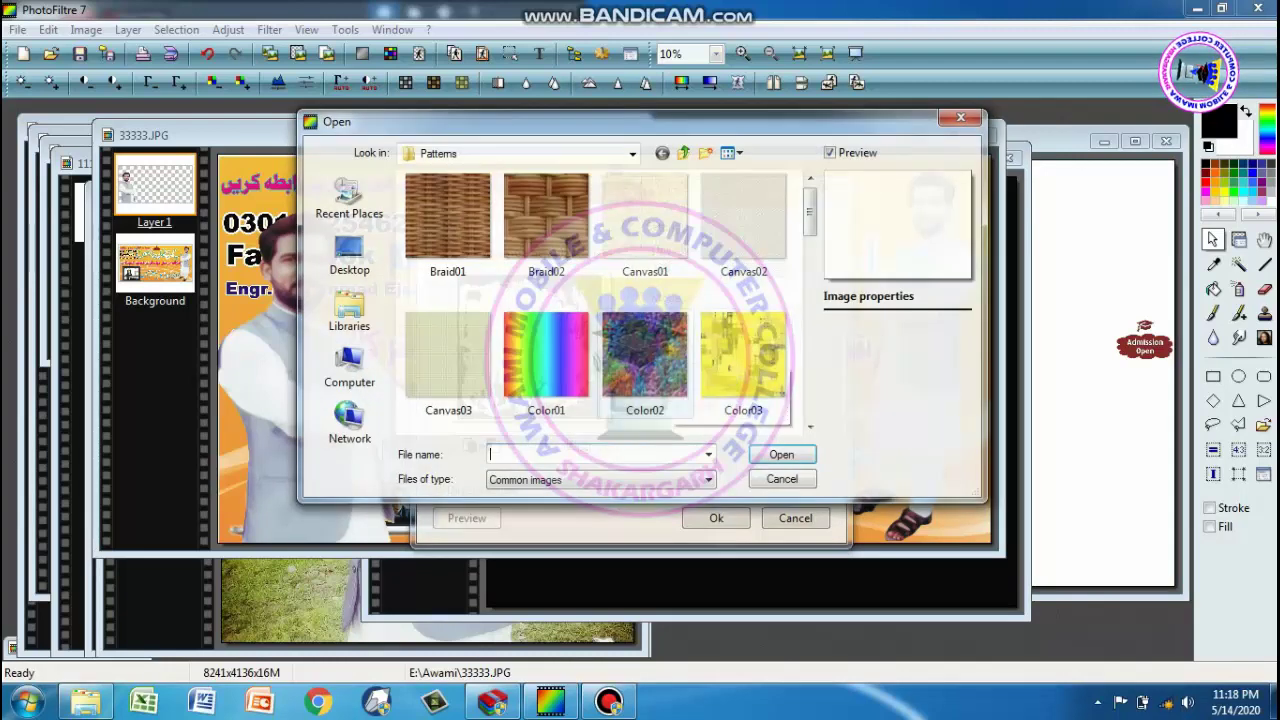
left_click(742, 360)
left_click(781, 455)
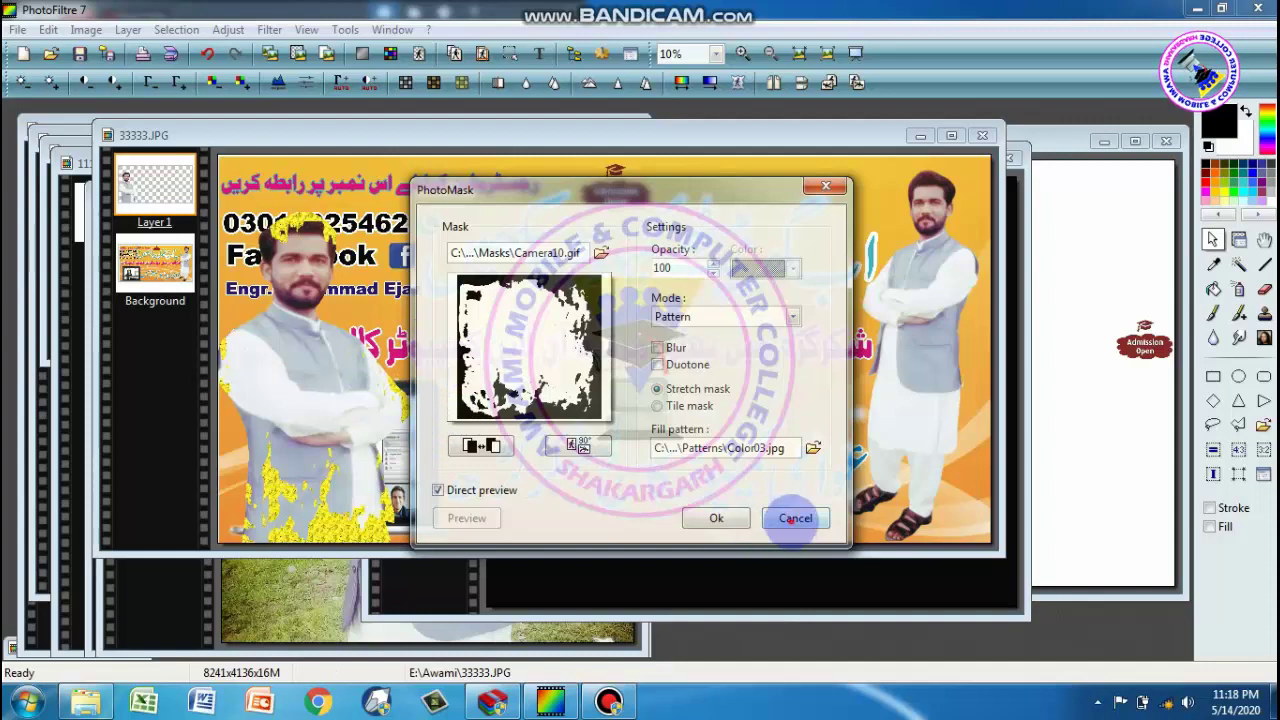
left_click(794, 516)
- Bring 2222.JPG to the front and load the Border05 laurel mask in PhotoMask
left_click(667, 568)
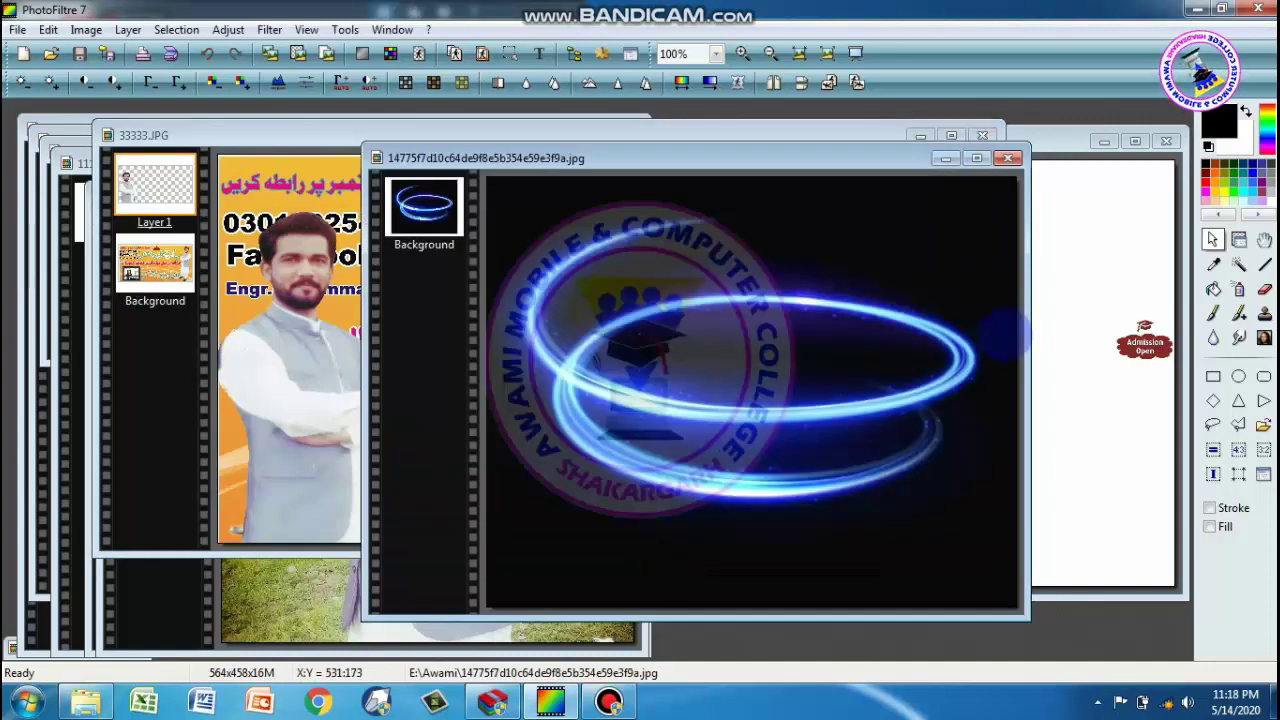
left_click(1065, 305)
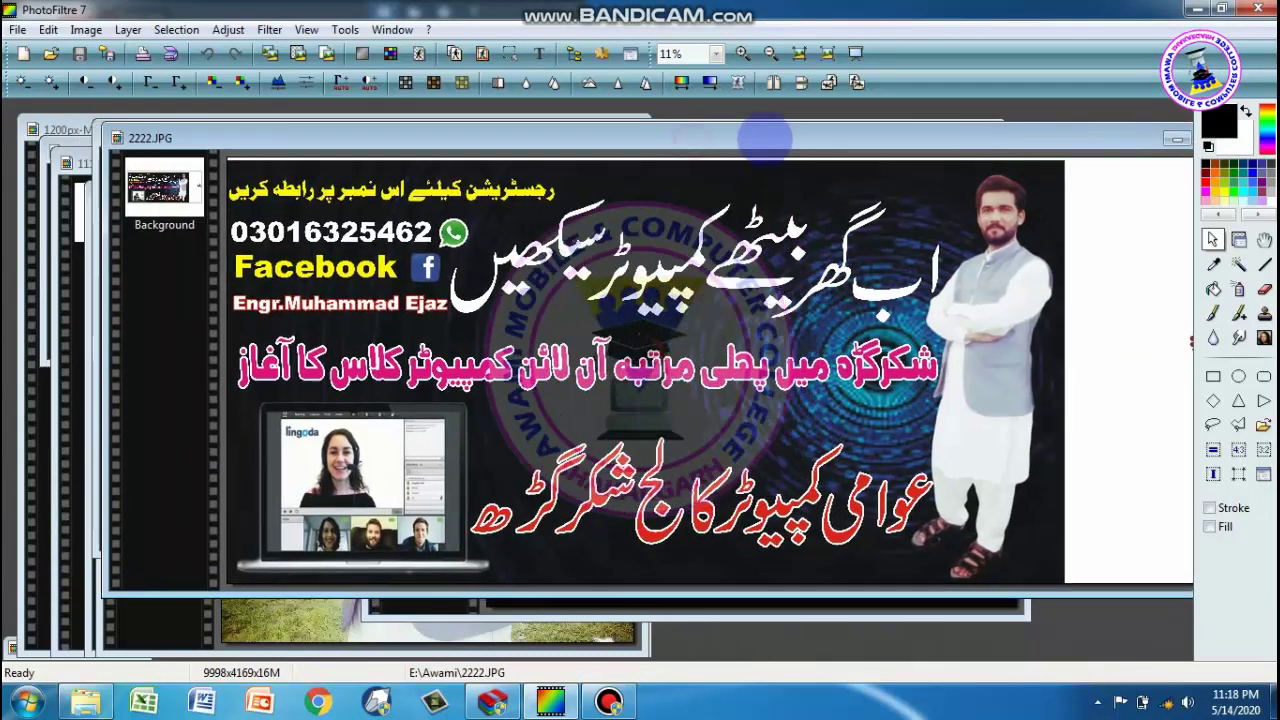
left_click_drag(691, 145, 688, 140)
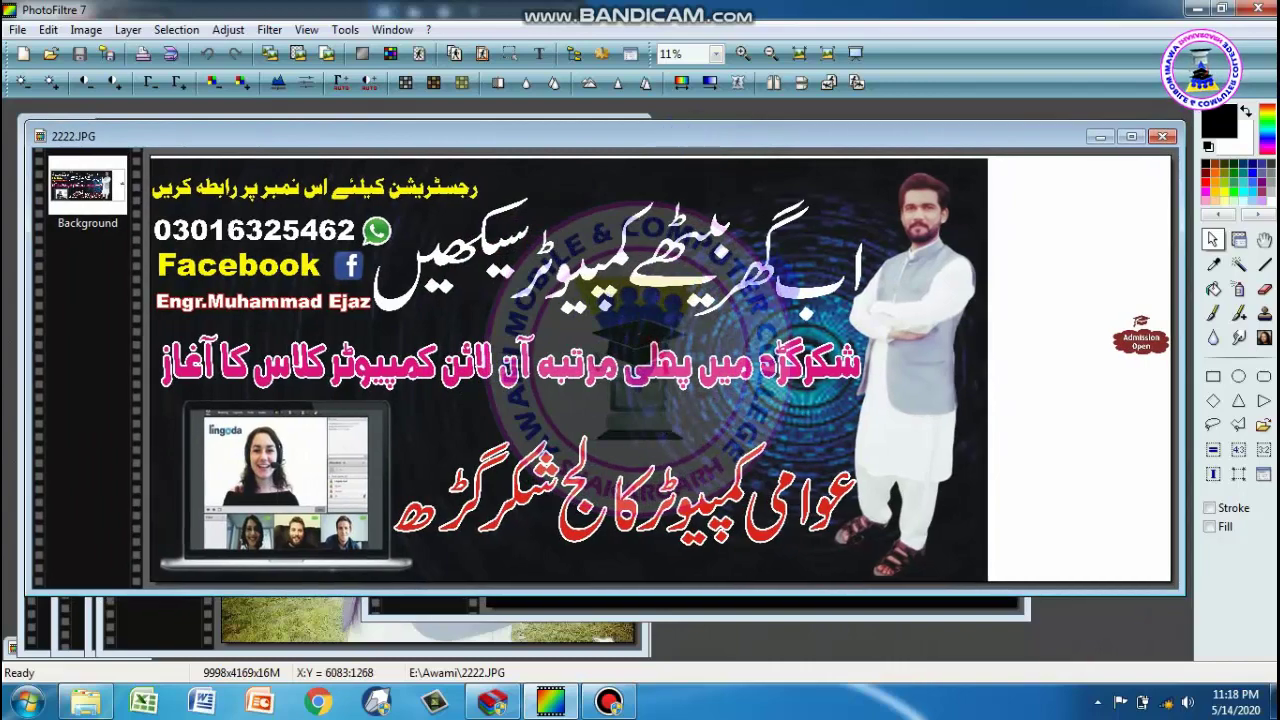
left_click(737, 83)
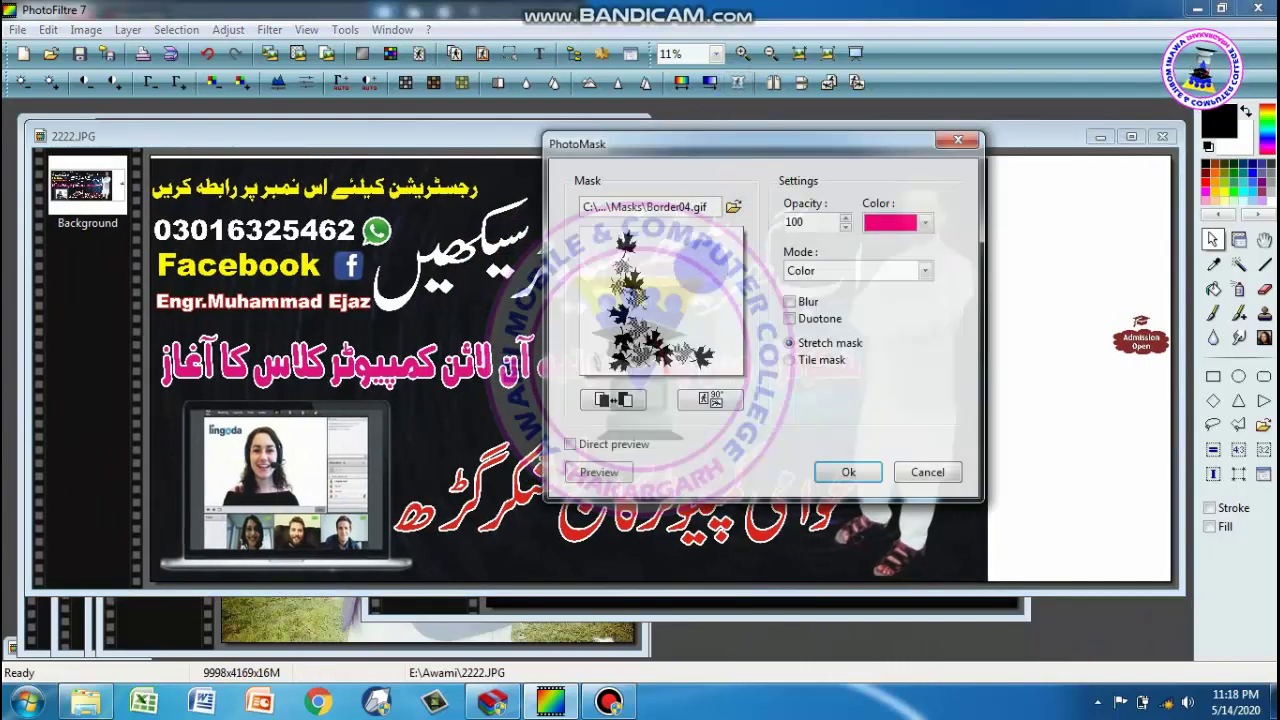
left_click(731, 206)
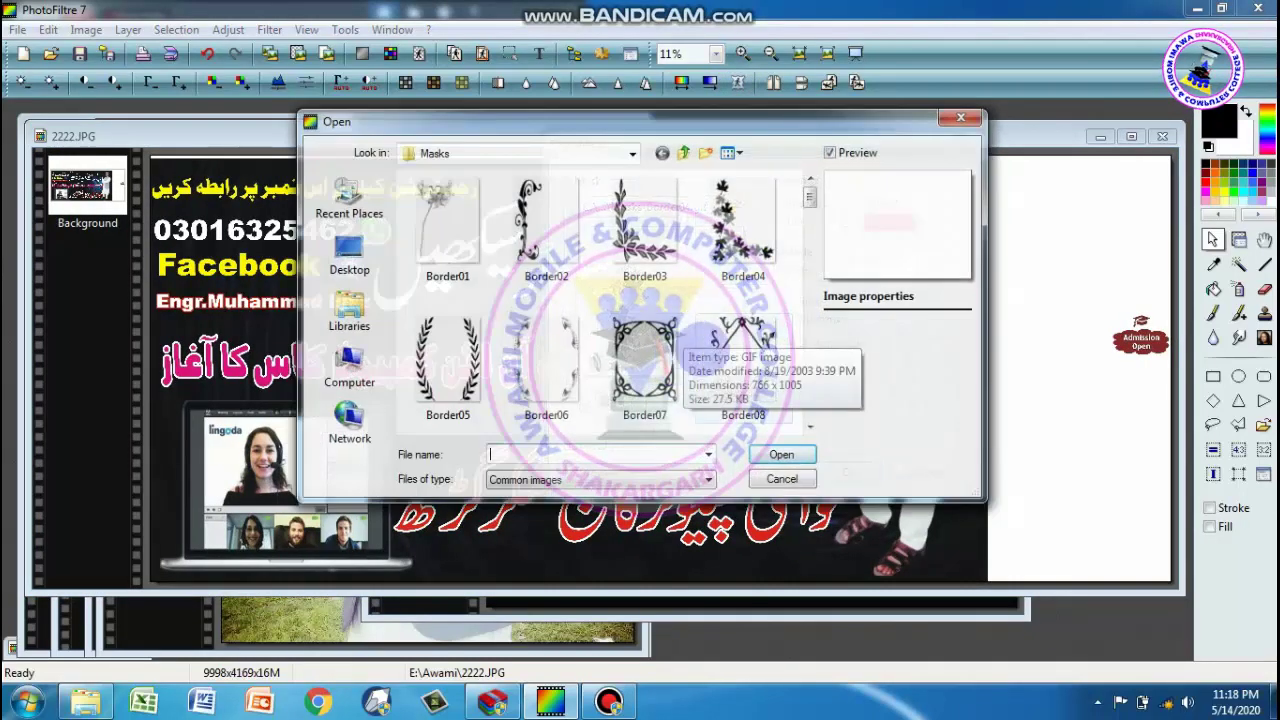
left_click(482, 348)
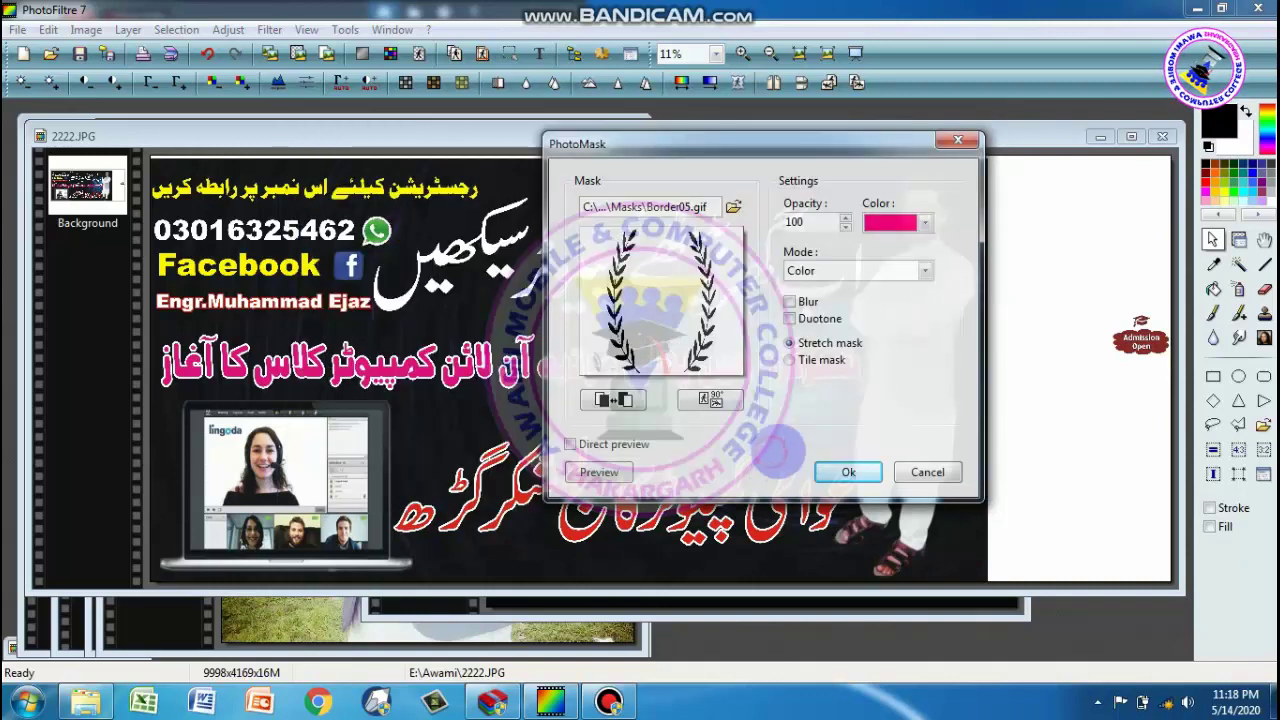
left_click(778, 454)
- Enable Direct preview, switch the mask mode to Grayscale, and move the dialog aside
left_click(600, 470)
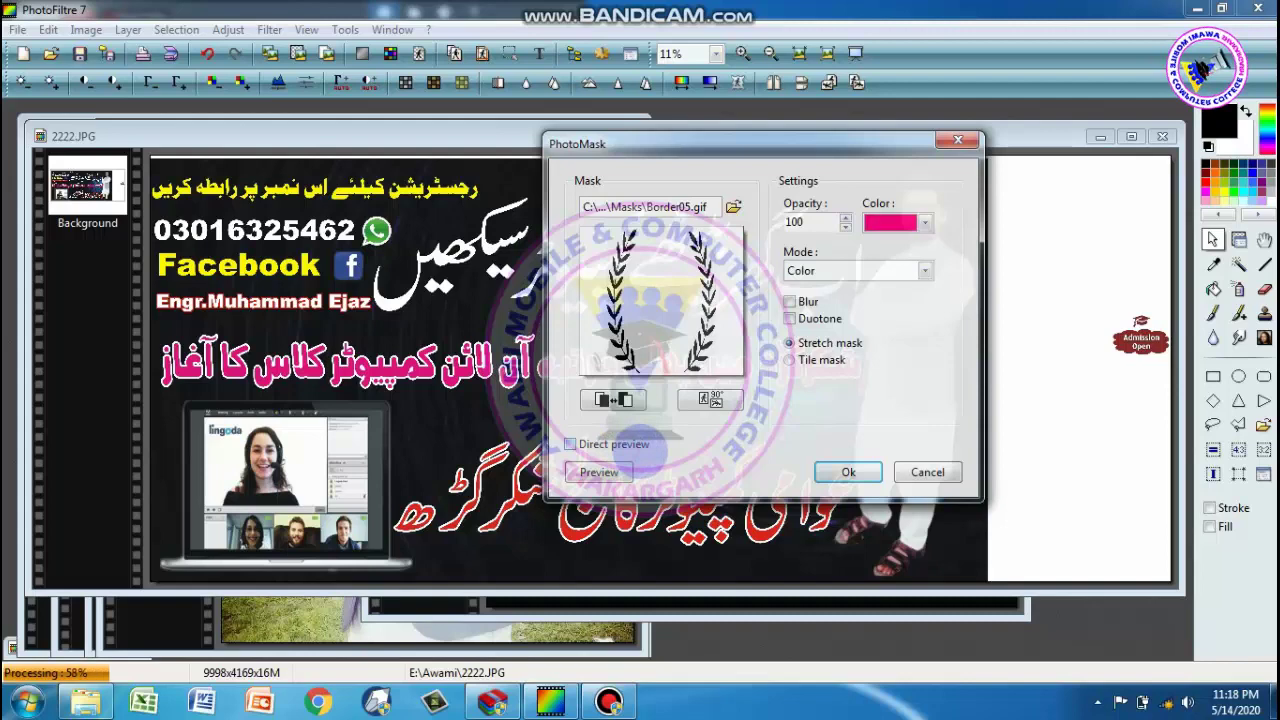
left_click(645, 445)
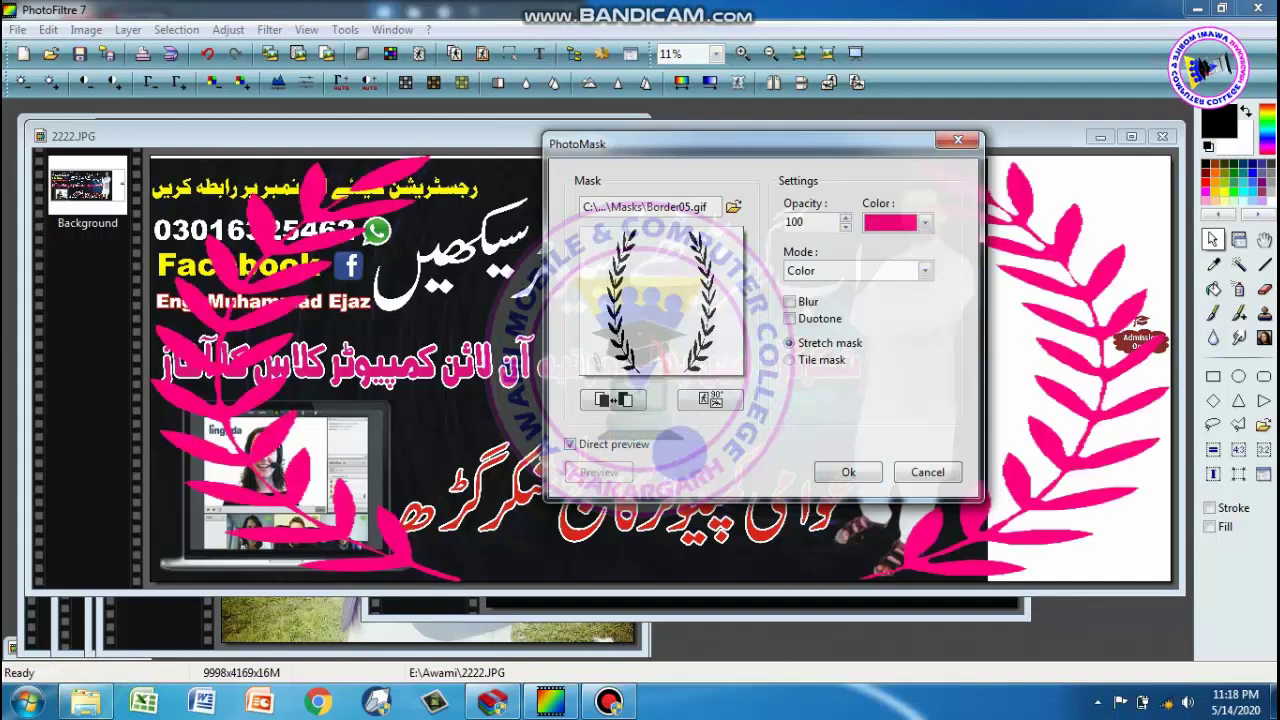
left_click(850, 270)
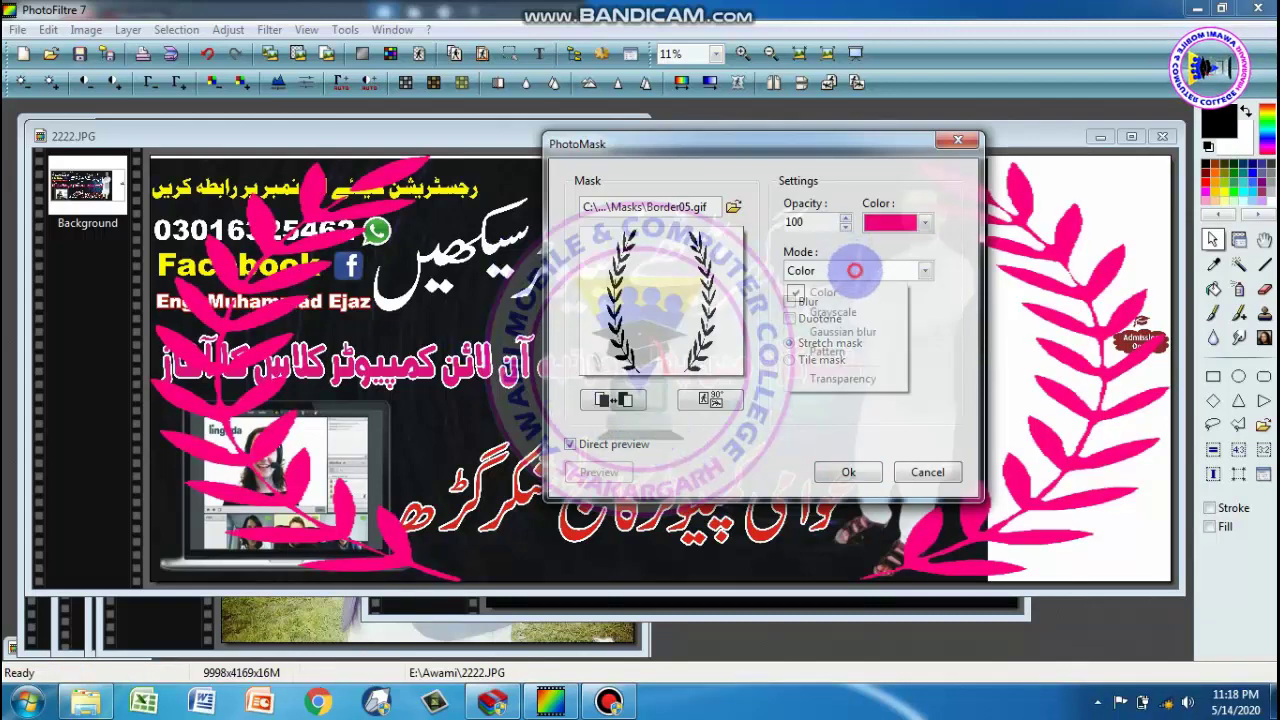
left_click(845, 311)
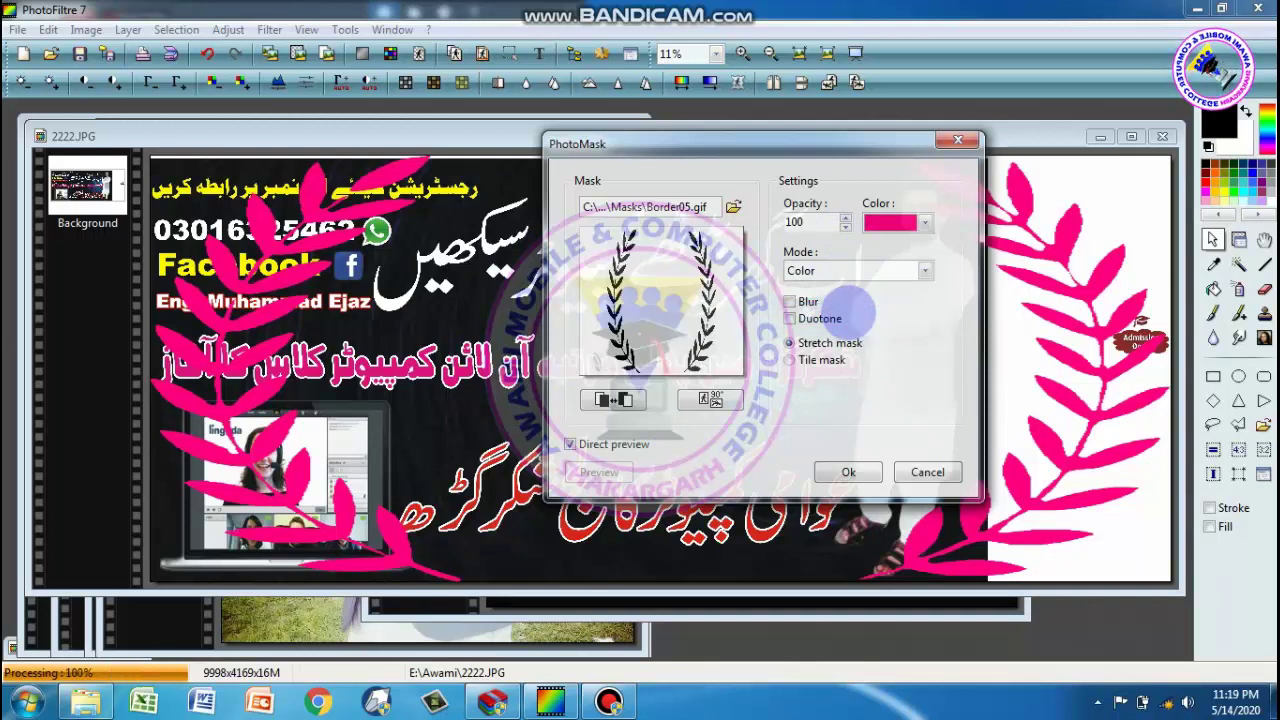
key("Down")
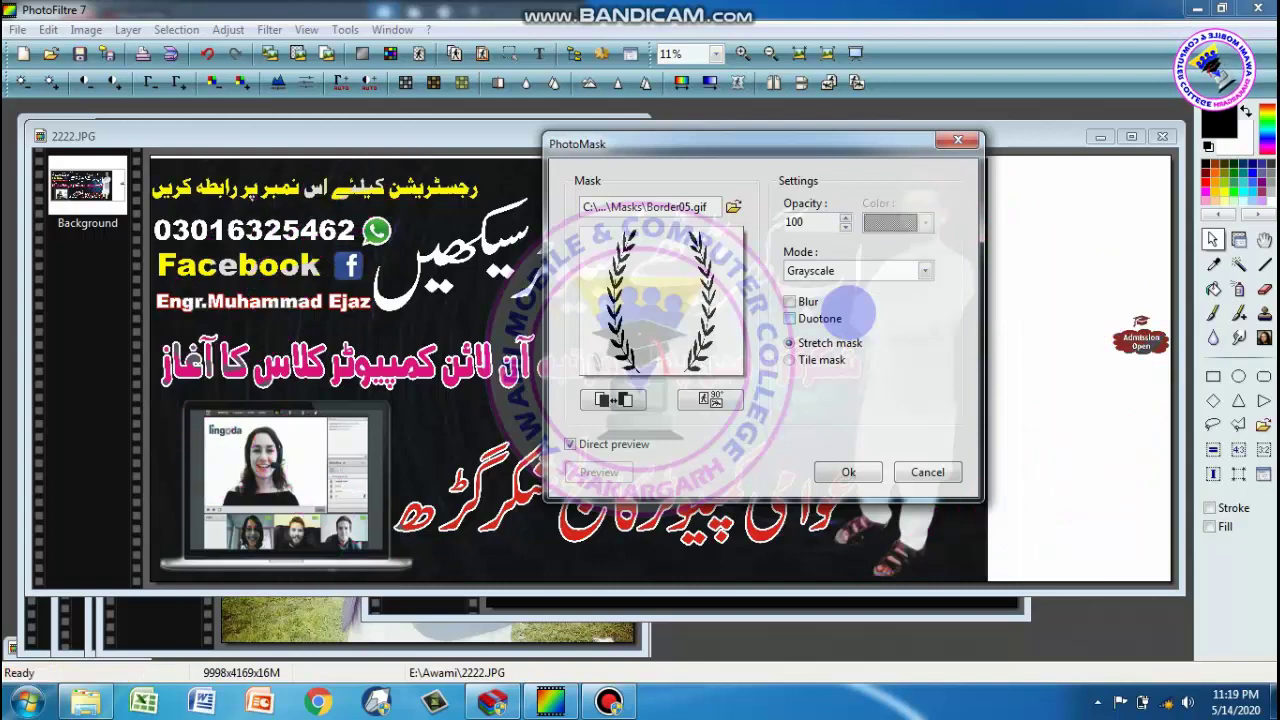
mouse_move(719, 145)
left_mouse_down()
mouse_move(897, 355)
mouse_move(734, 228)
left_mouse_up()
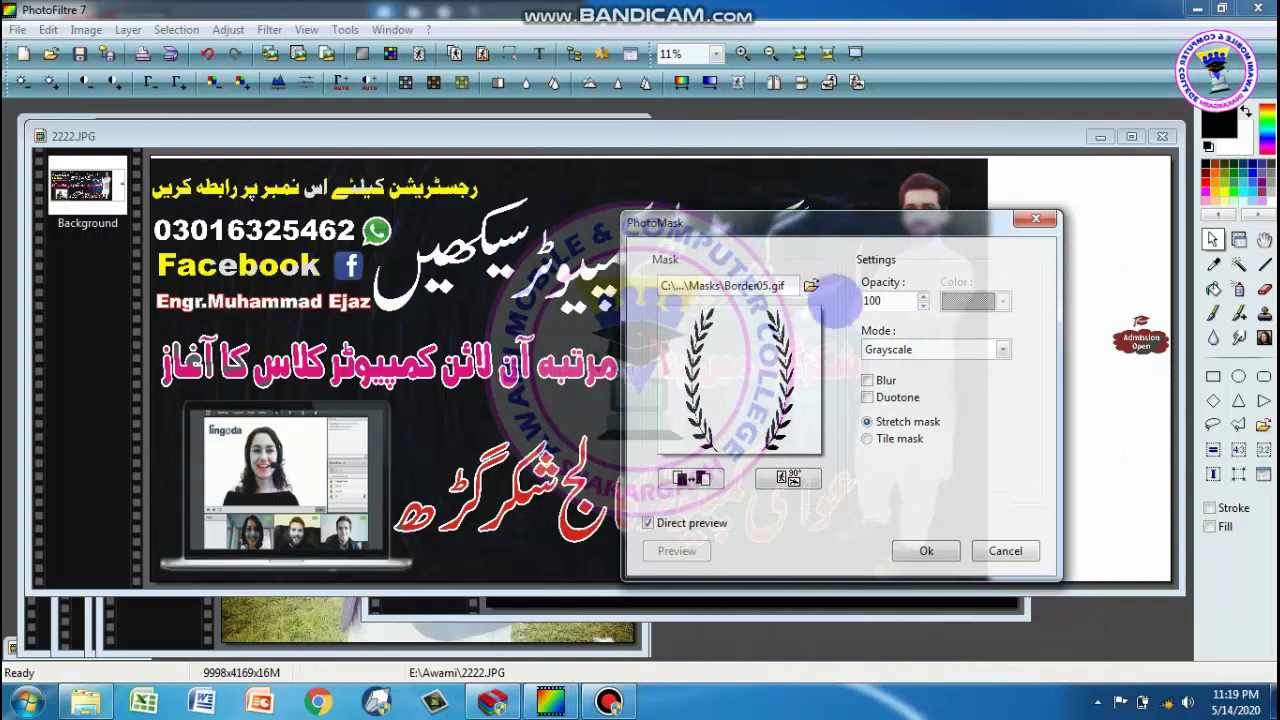
- Choose the Border02.gif swirl mask and set its mode back to Color
left_click(811, 286)
key("Escape")
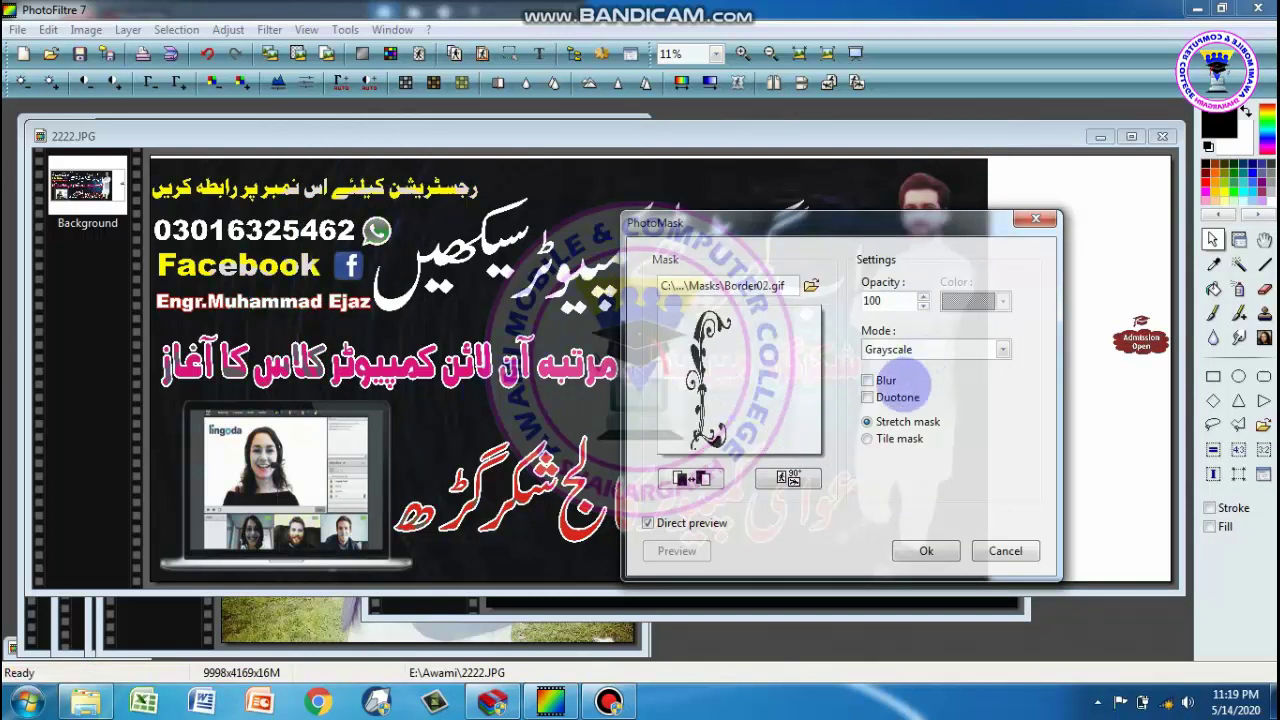
left_click(930, 349)
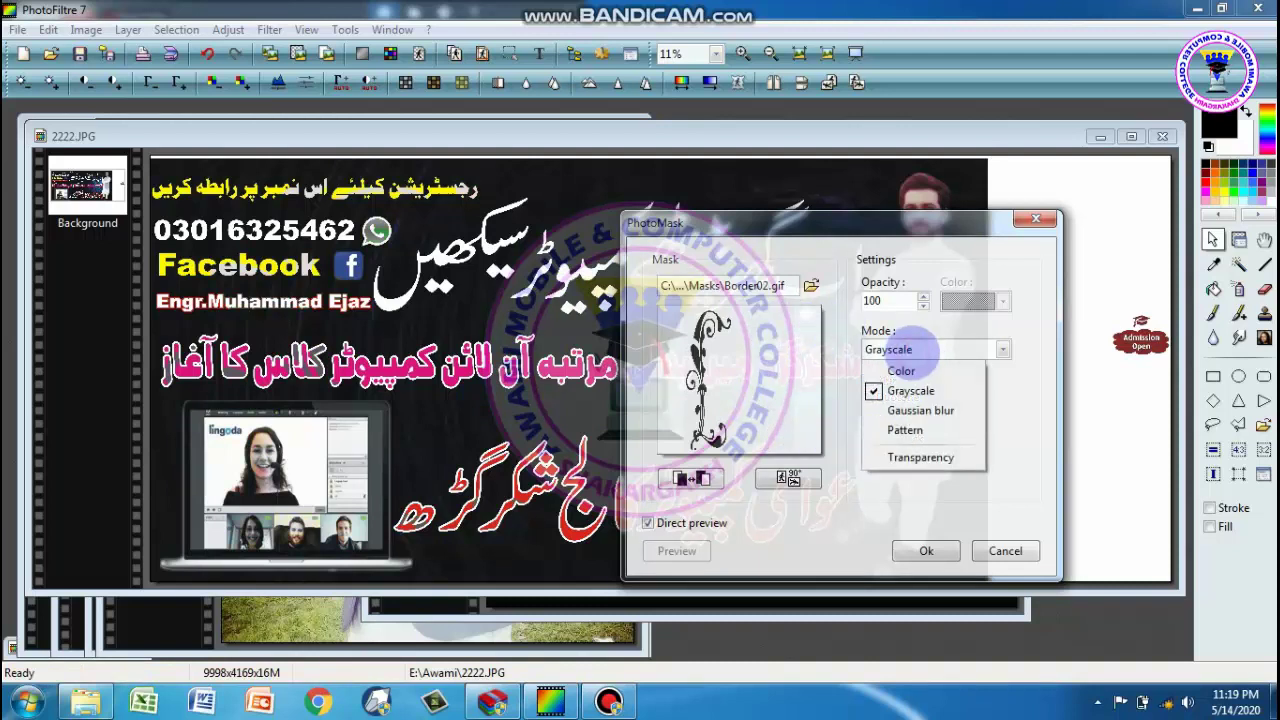
left_click(918, 371)
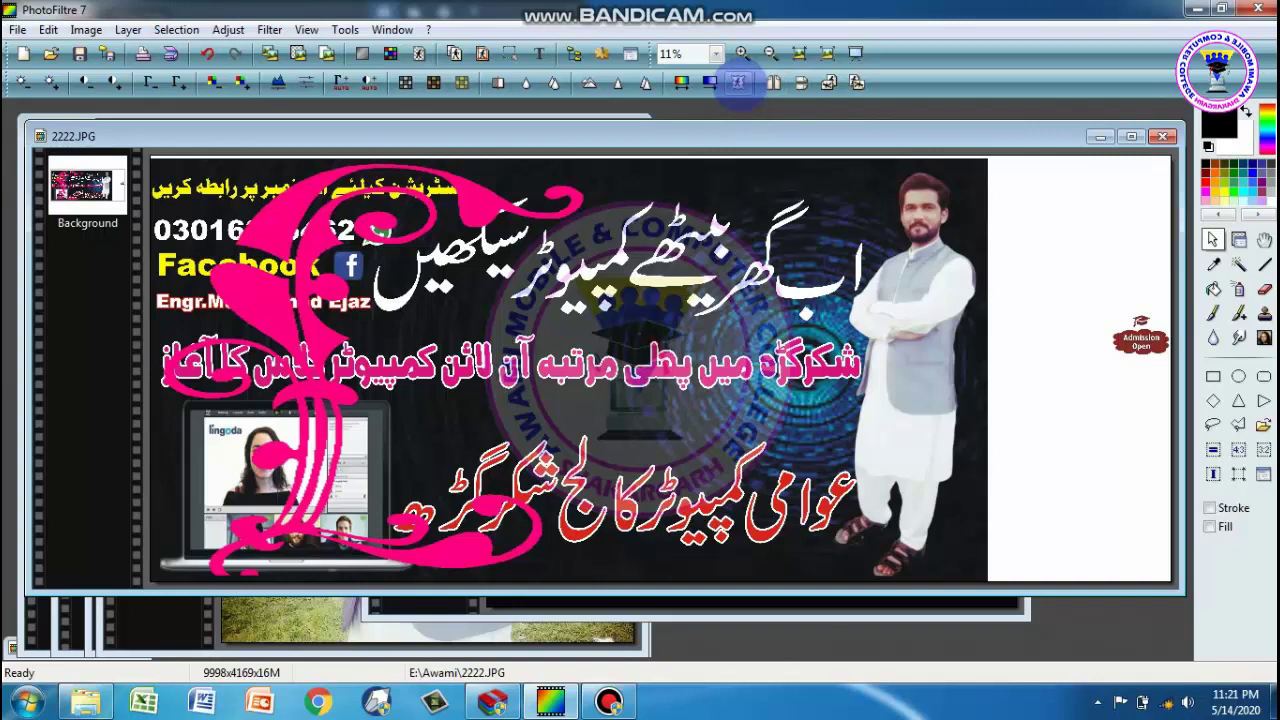
- Reopen PhotoMask, keep Color mode, and shift the dialog left to inspect the Border02 swirl
left_click(737, 82)
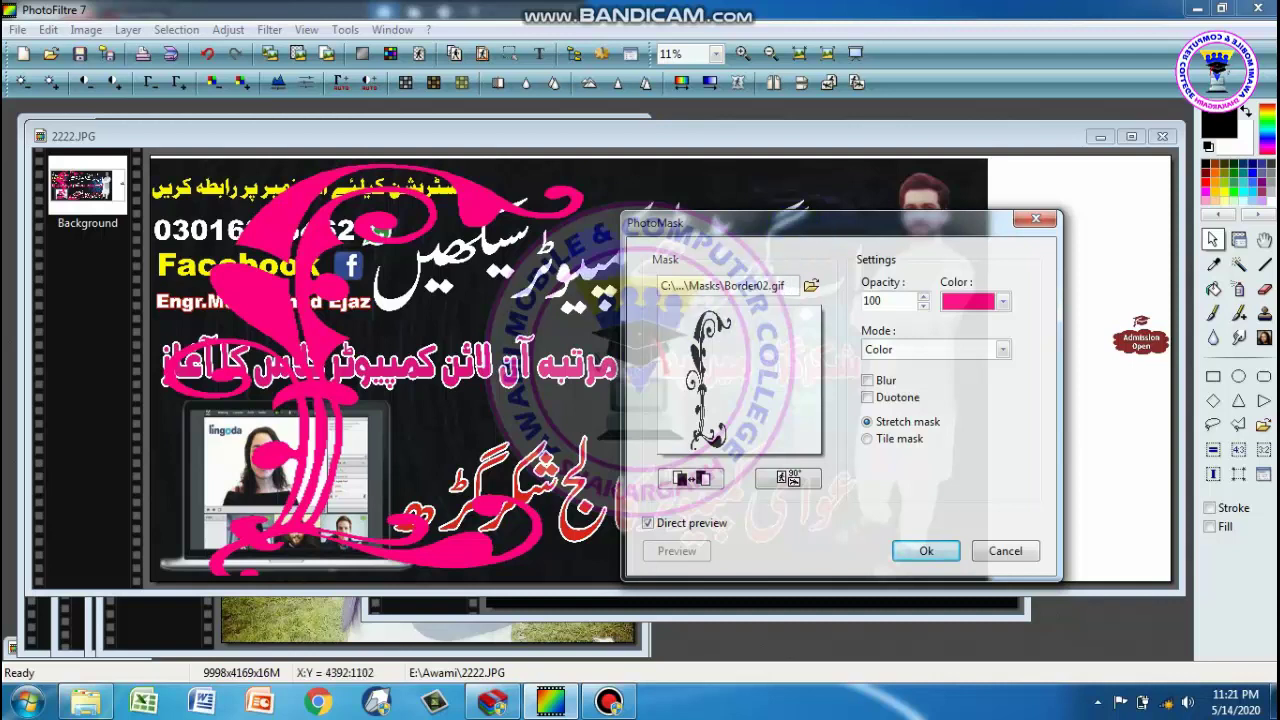
left_click(899, 349)
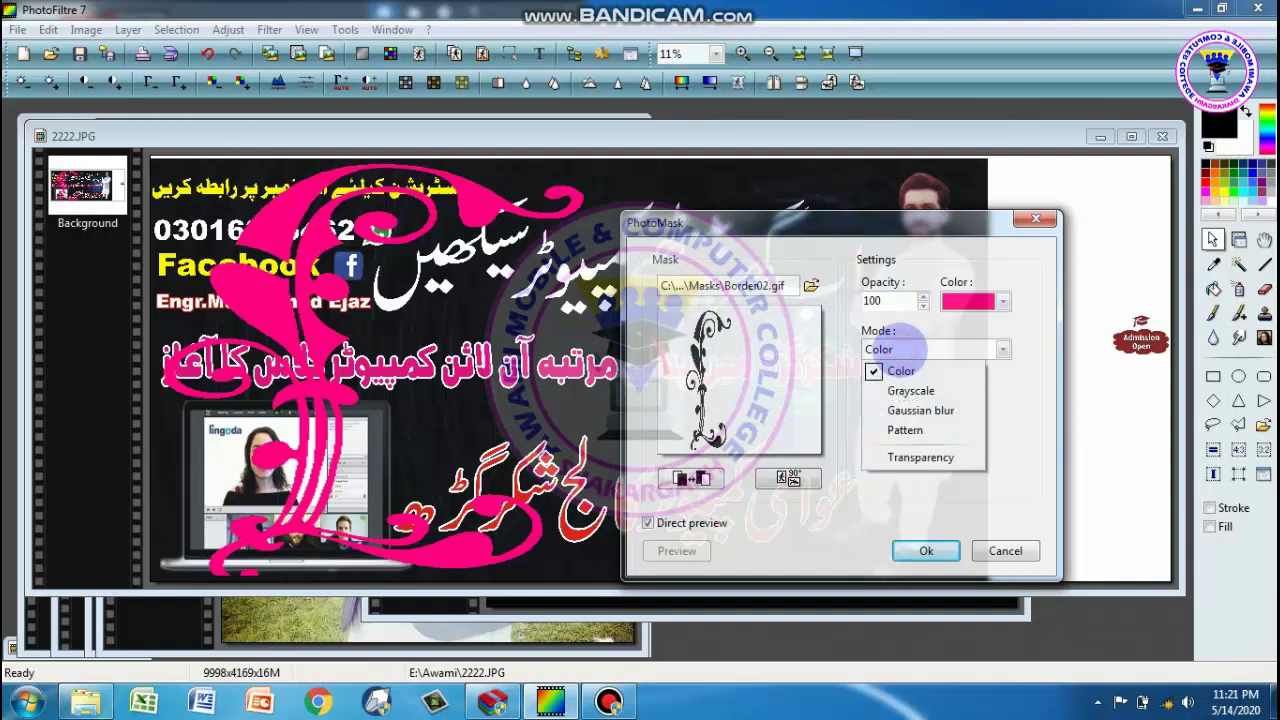
left_click(900, 349)
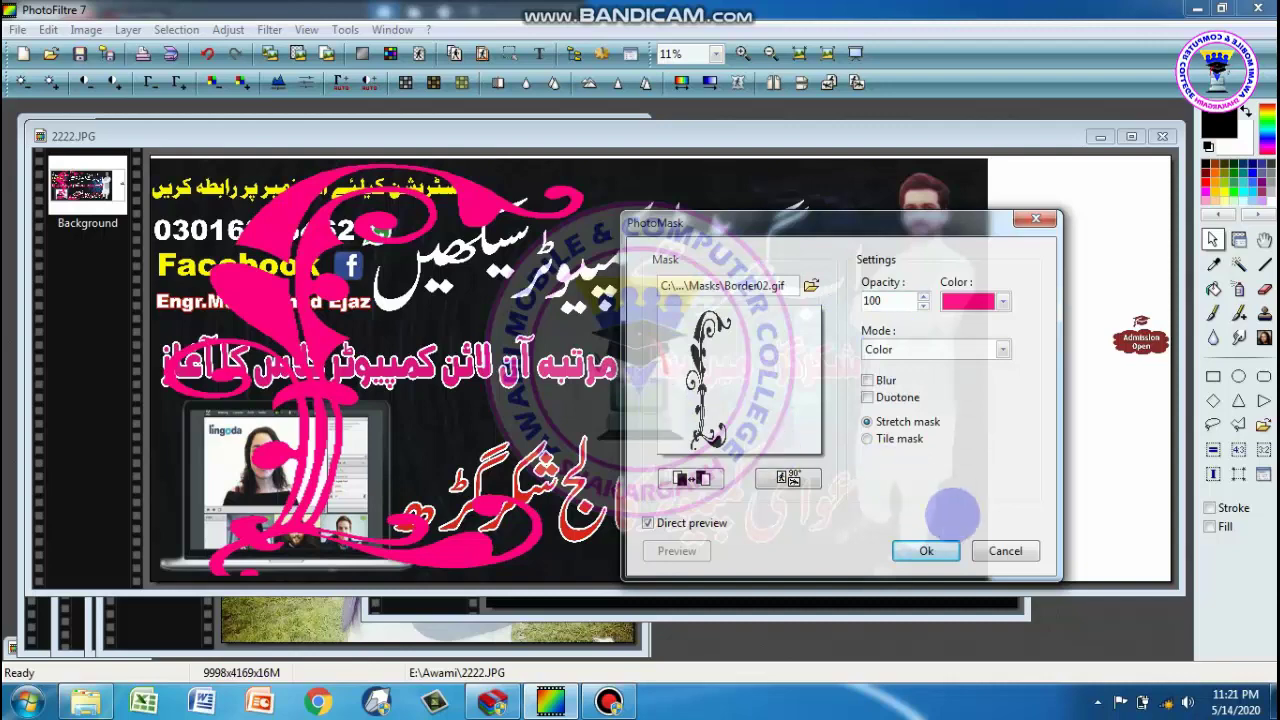
mouse_move(880, 224)
left_mouse_down()
mouse_move(630, 170)
mouse_move(790, 175)
left_mouse_up()
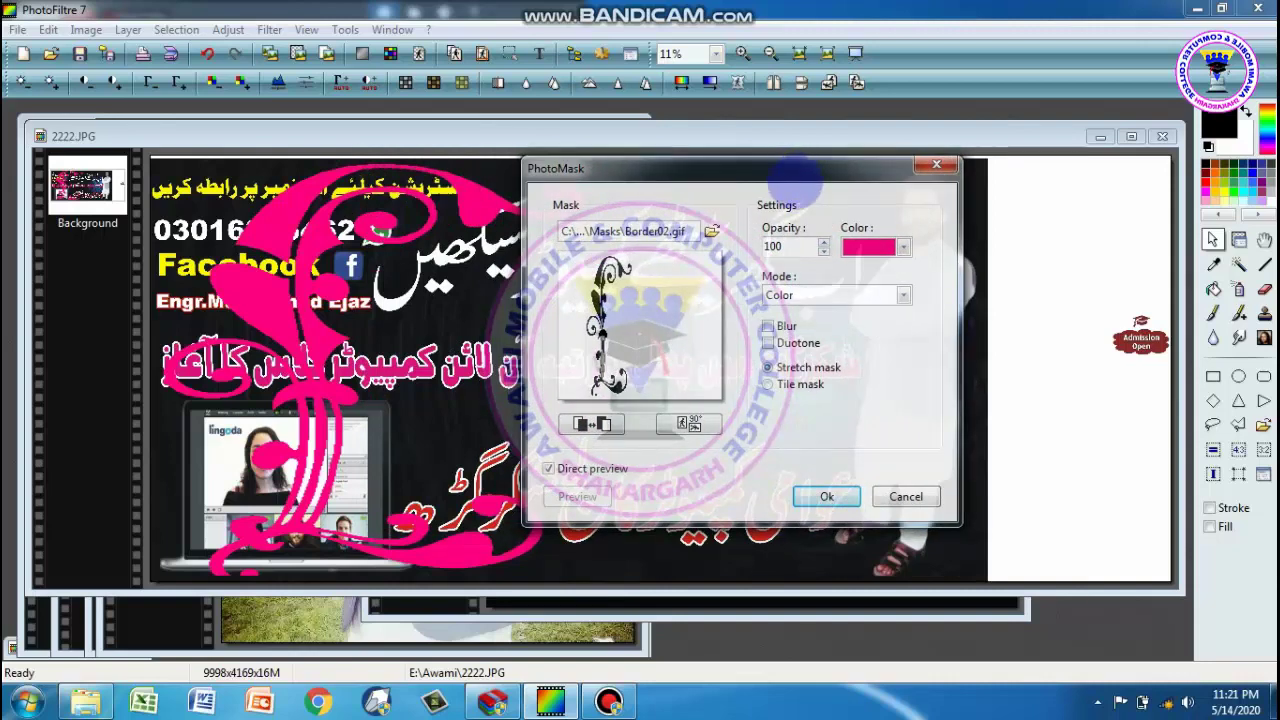
left_click_drag(794, 170, 548, 192)
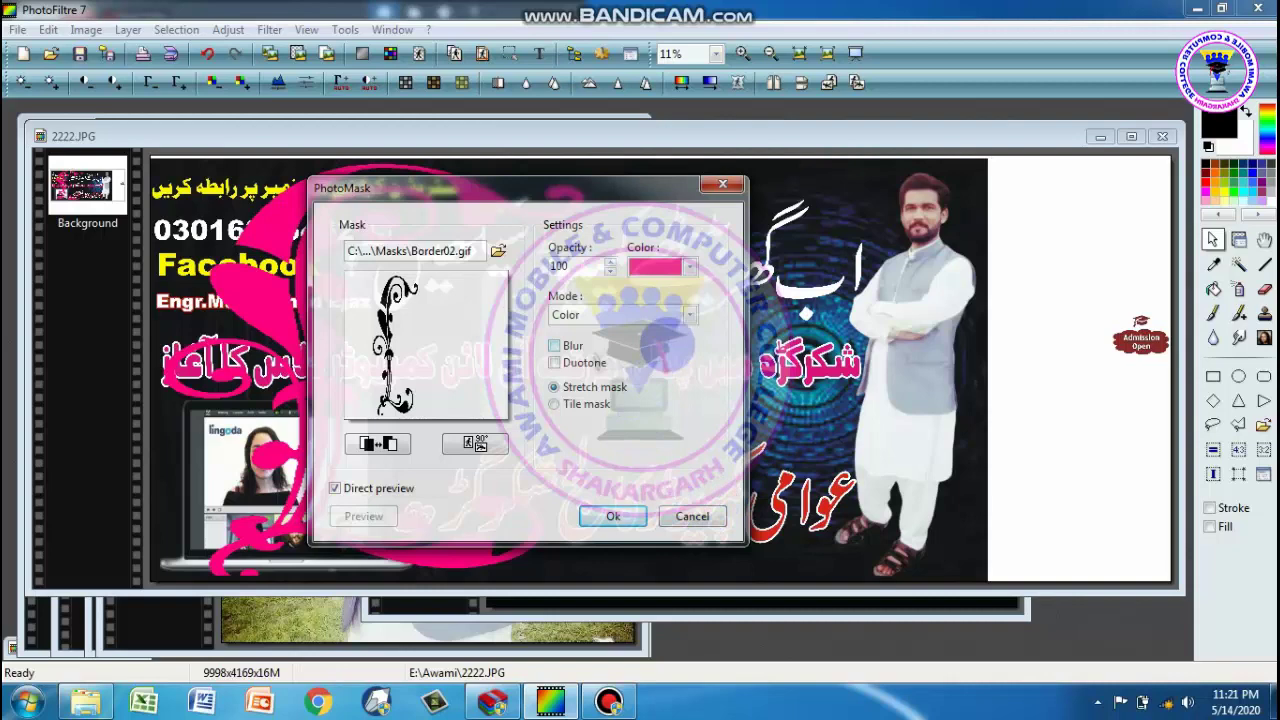
left_click(600, 516)
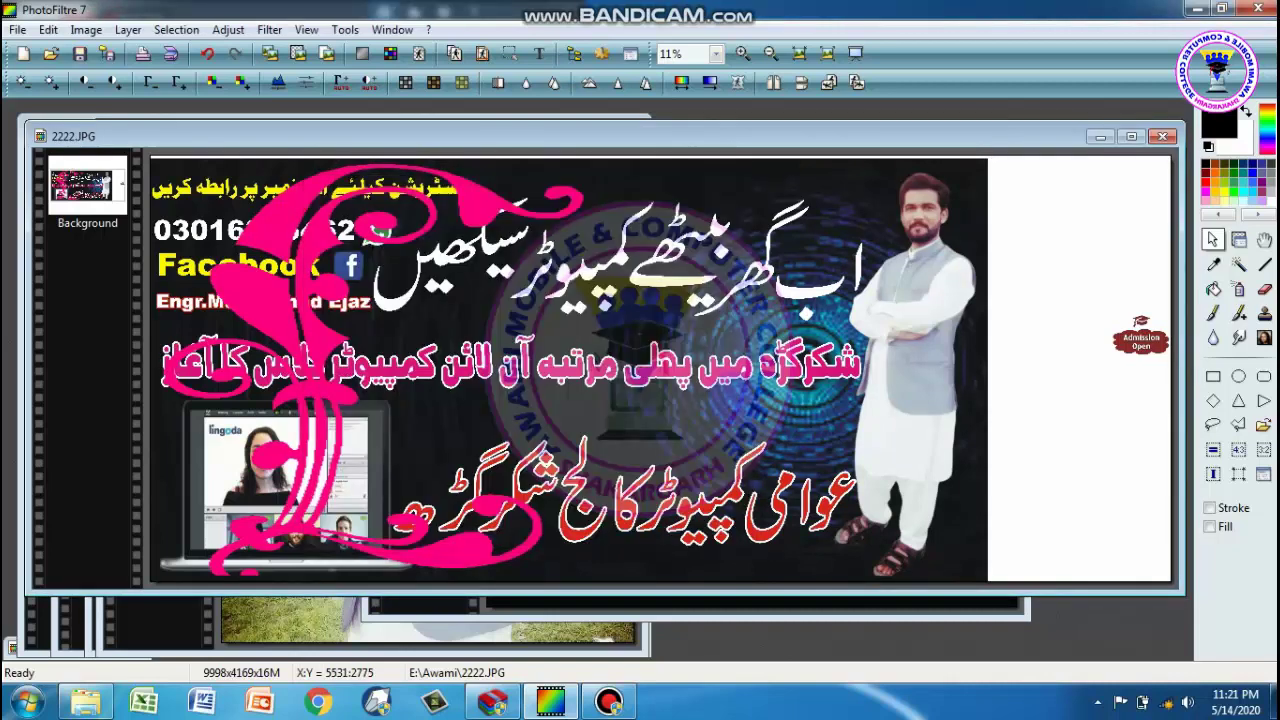
scroll(850, 335, "up", 3)
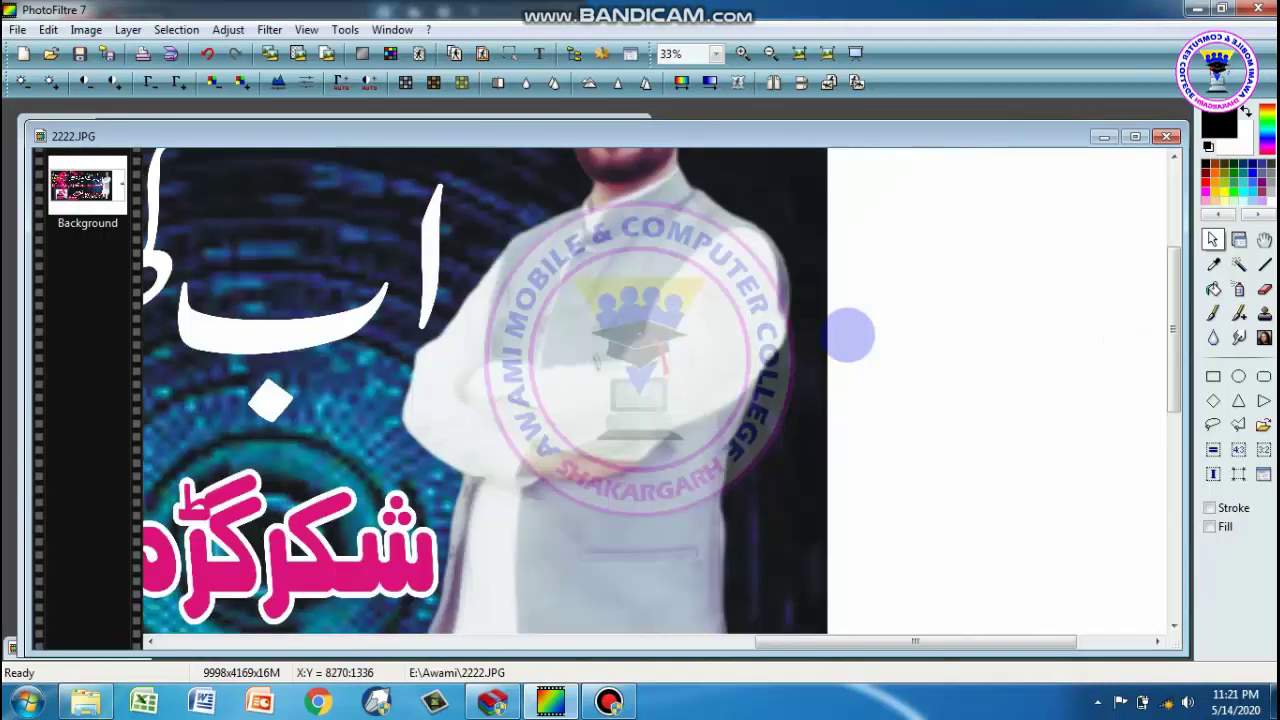
scroll(850, 335, "up", 1)
scroll(846, 334, "down", 2)
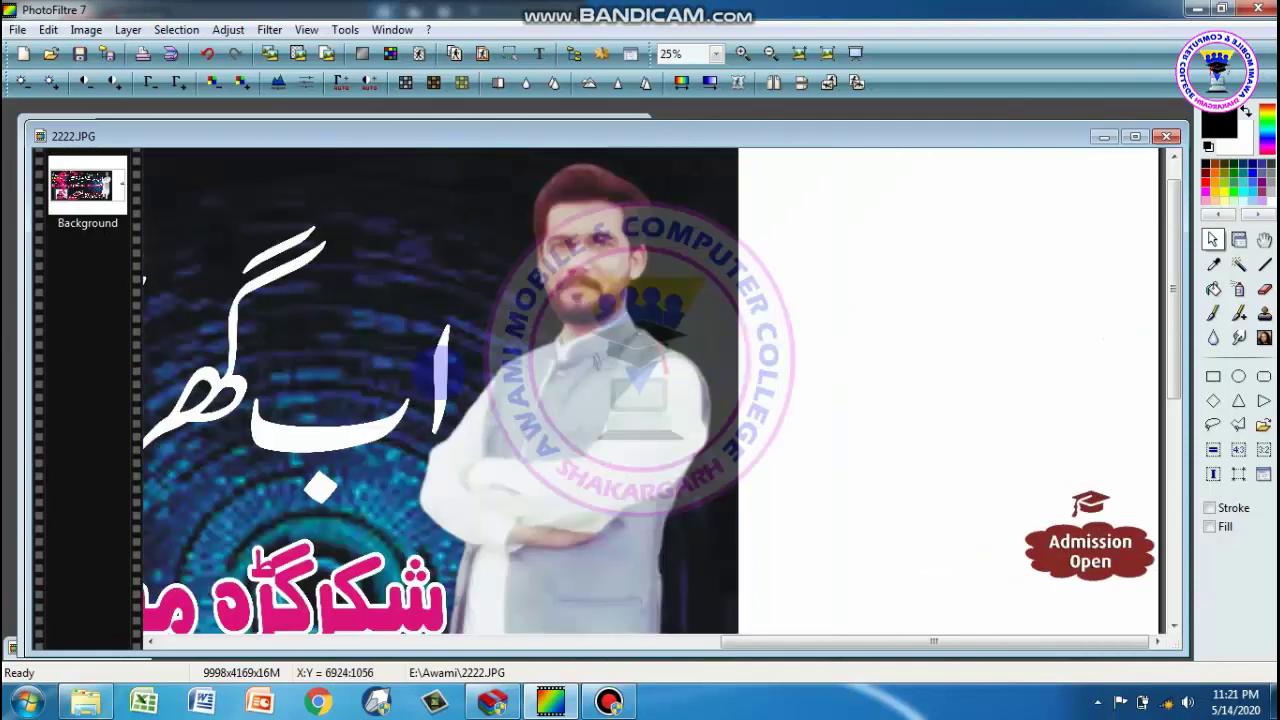
scroll(846, 334, "up", 2)
scroll(570, 390, "down", 2)
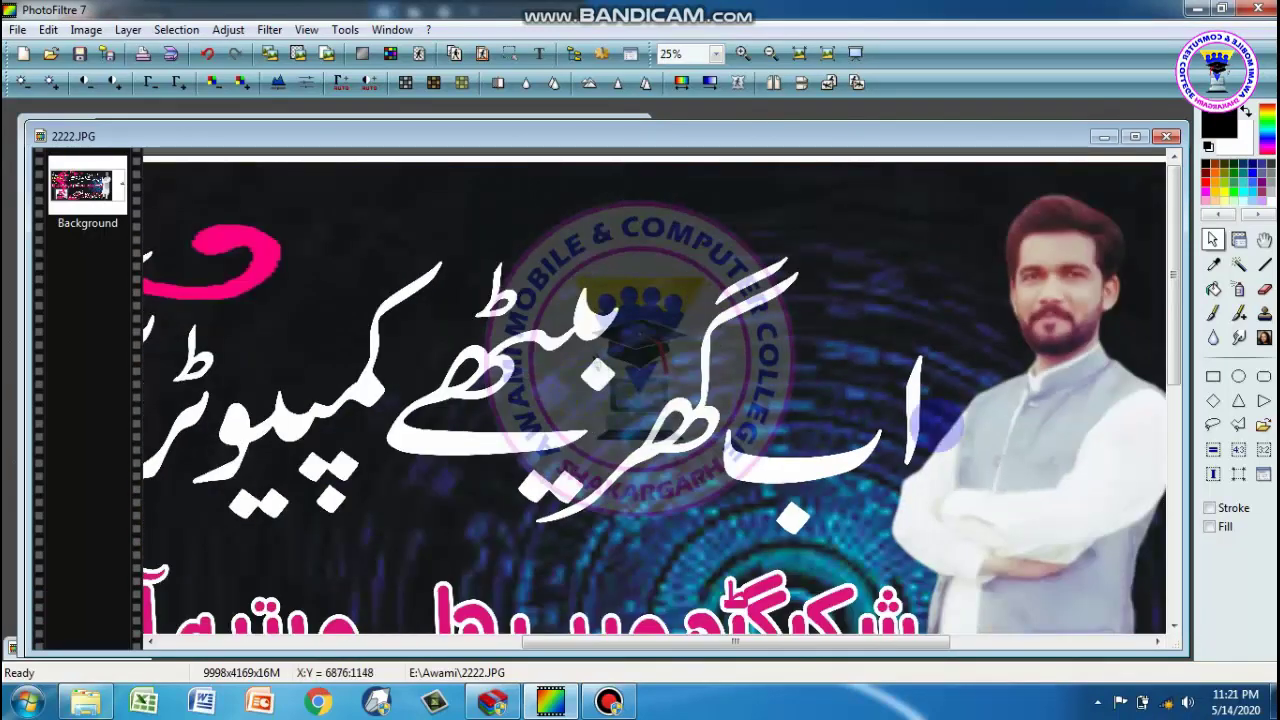
scroll(920, 412, "up", 1)
scroll(790, 385, "down", 1)
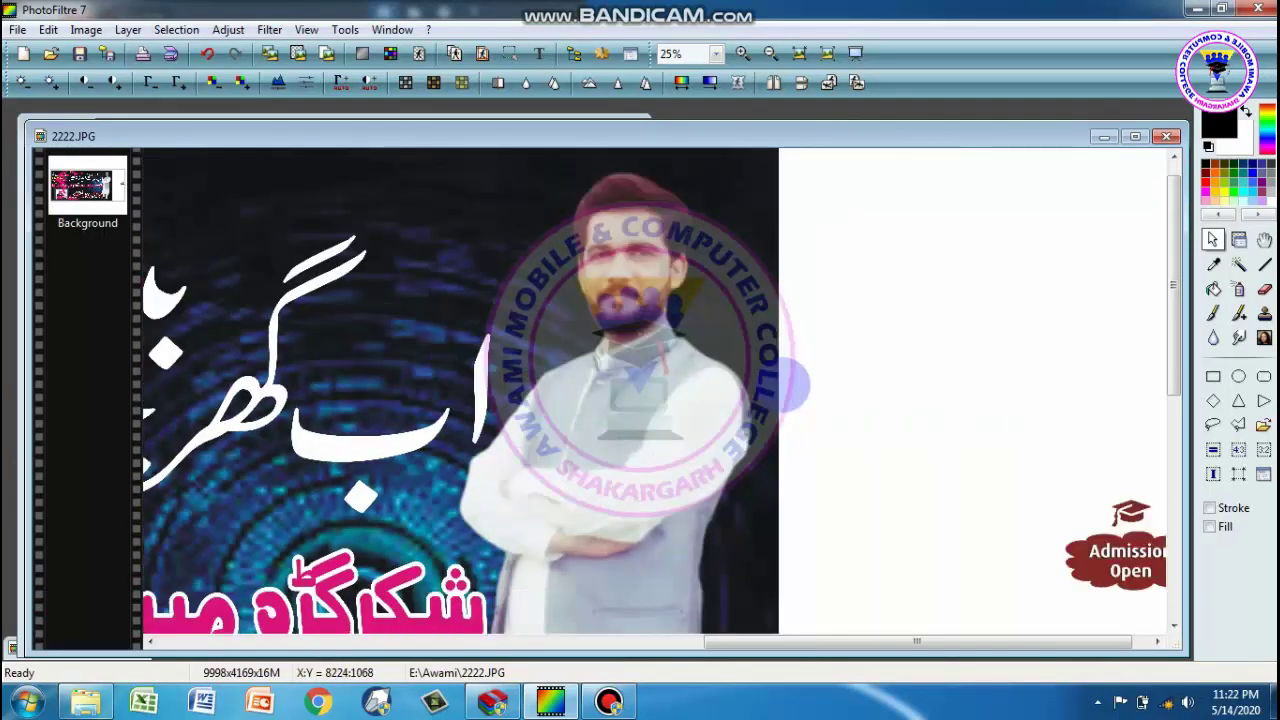
scroll(141, 316, "down", 2)
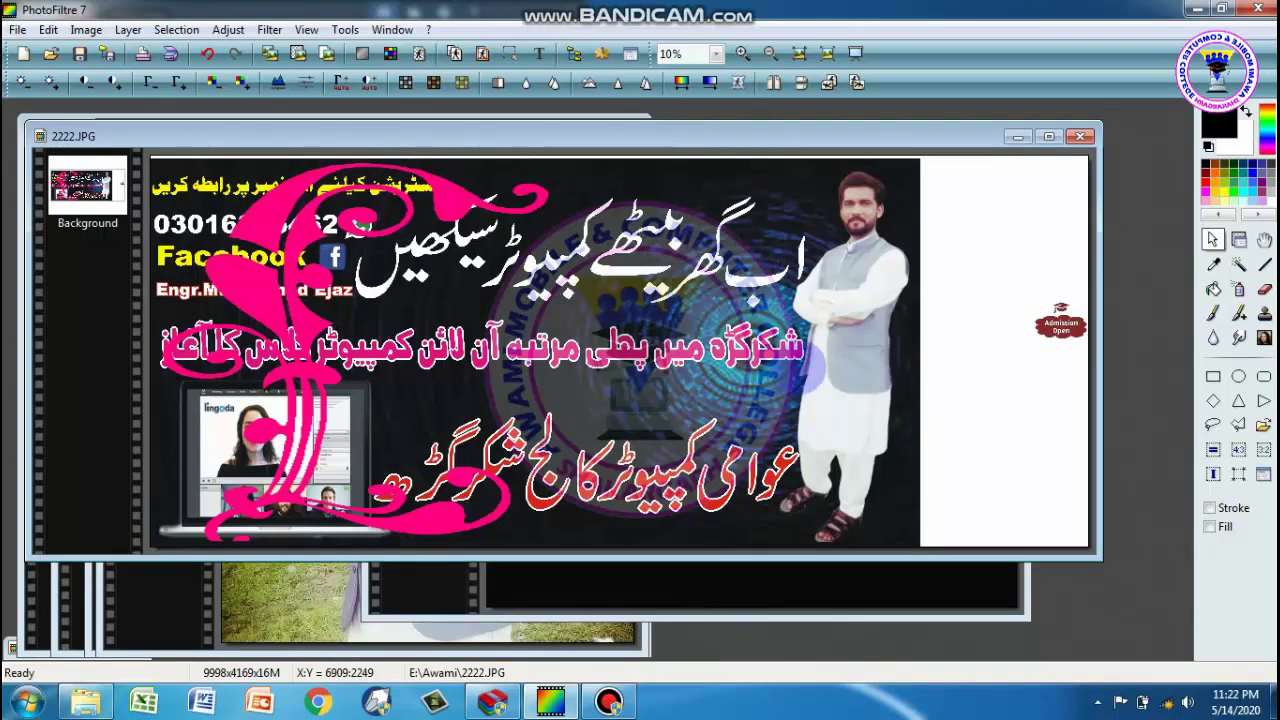